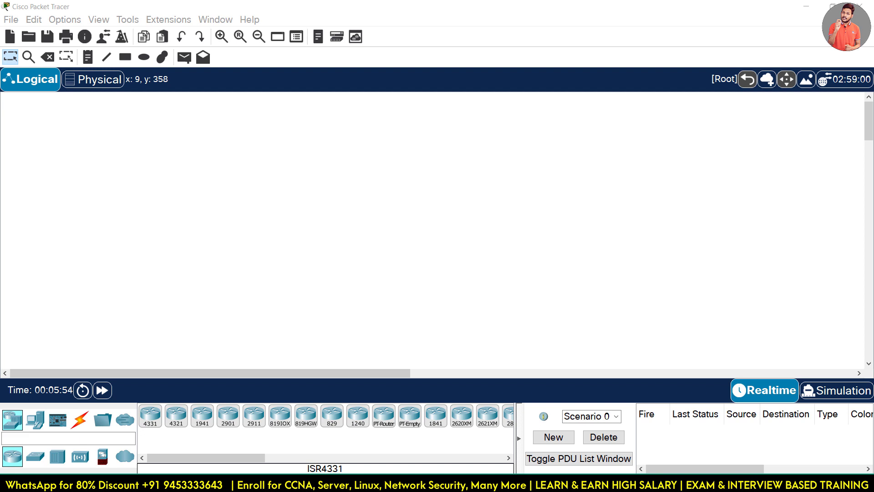
# Add a top-left note with lines 'wired wireless', 'admin router', 'pass' and 'mac address'.
pyautogui.click(87, 57)
pyautogui.click(49, 107)
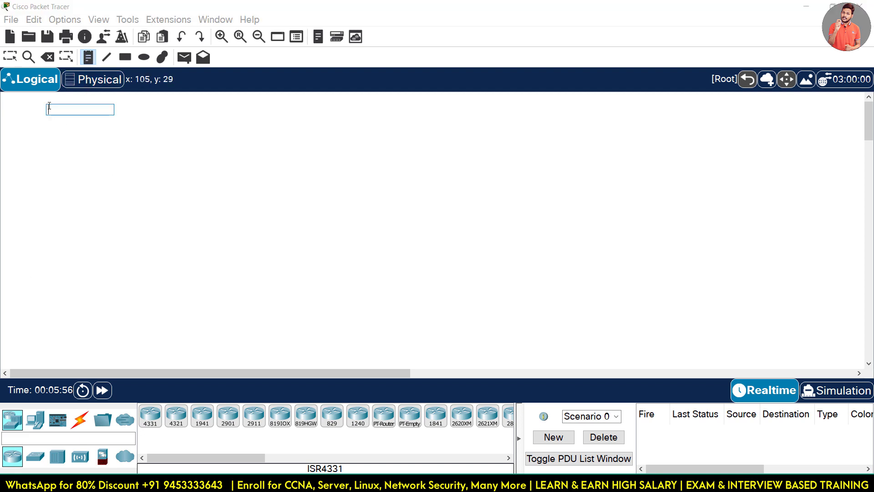
pyautogui.write('wired')
pyautogui.write(' wireless')
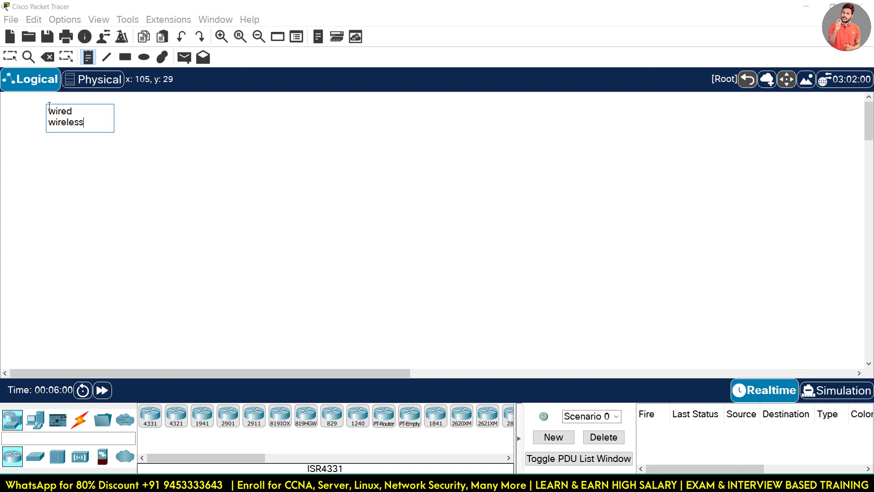
pyautogui.press('Return')
pyautogui.press('Return')
pyautogui.write('admini')
pyautogui.press('BackSpace')
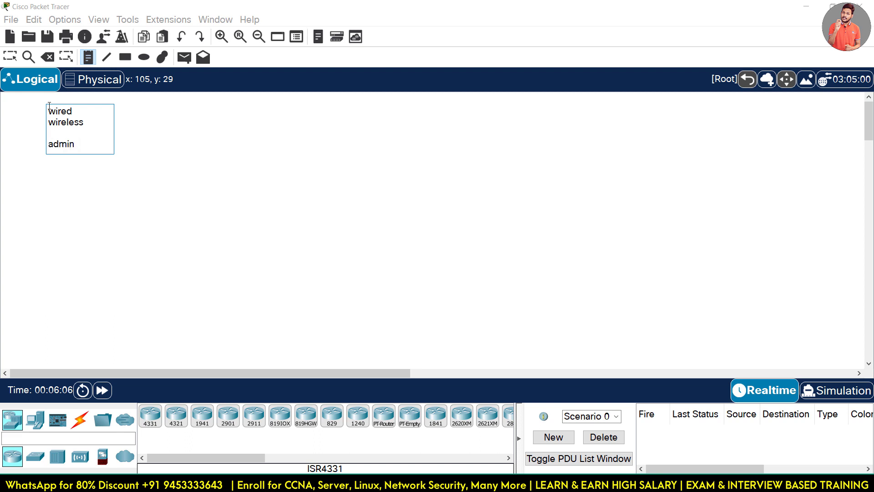
pyautogui.write('router')
pyautogui.press('Return')
pyautogui.write('pass')
pyautogui.press('Return')
pyautogui.press('Return')
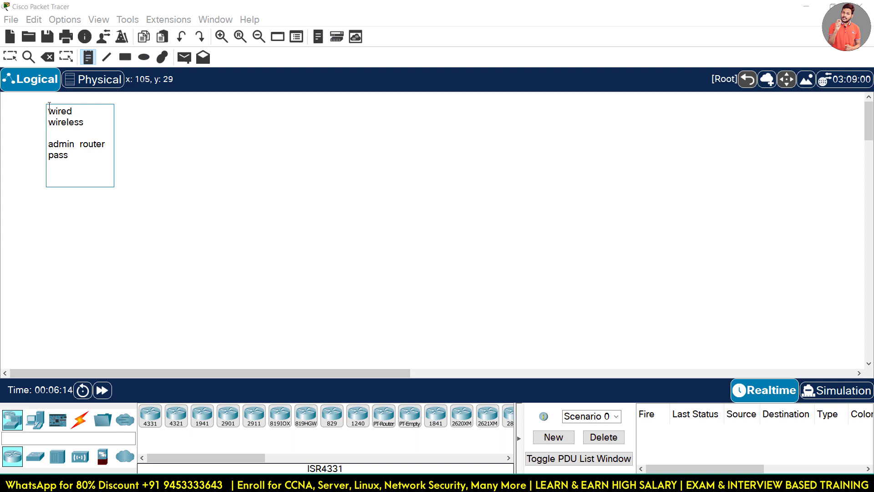
pyautogui.write('mac address')
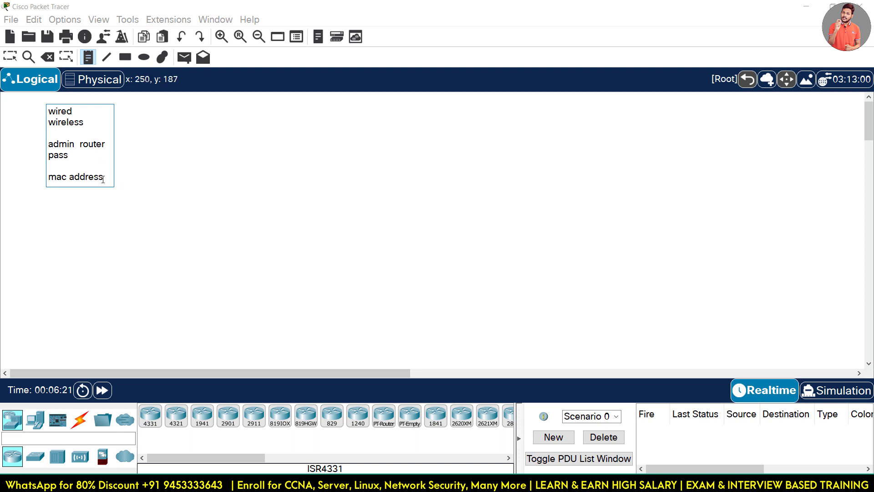
pyautogui.press('Return')
pyautogui.click(163, 177)
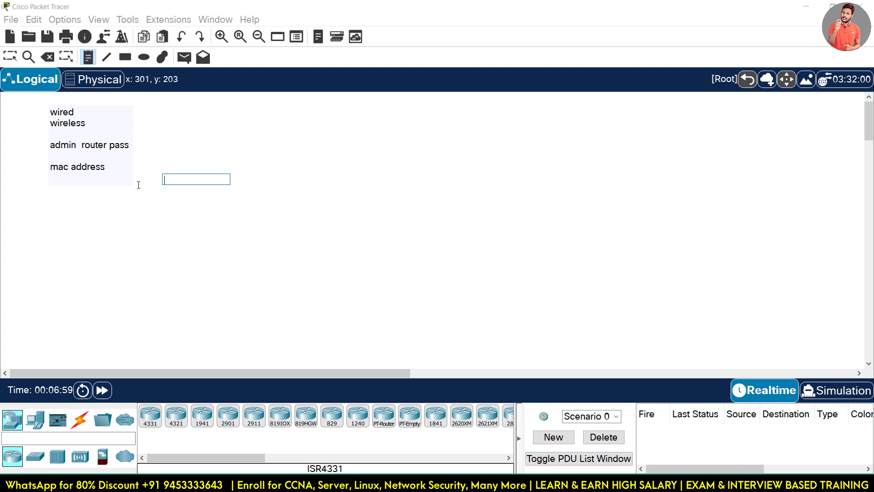
# Remove the stray empty note and place a WRT300N wireless router on the workspace.
pyautogui.click(172, 297)
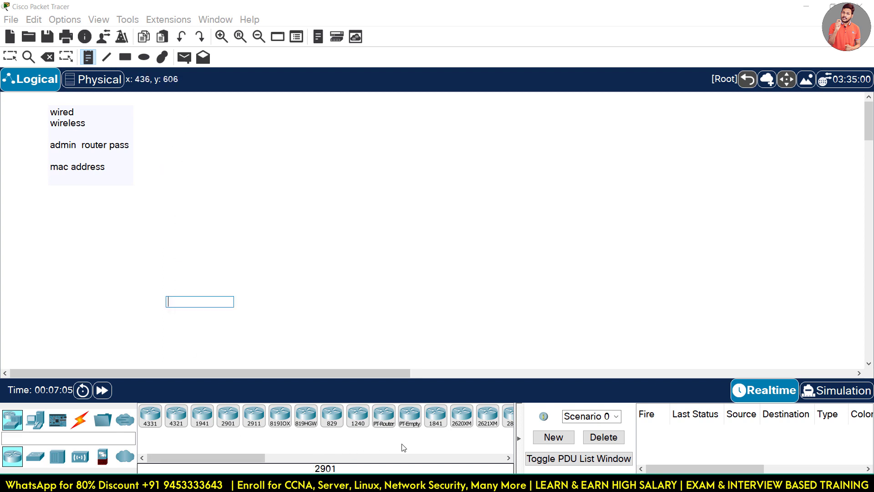
pyautogui.click(79, 456)
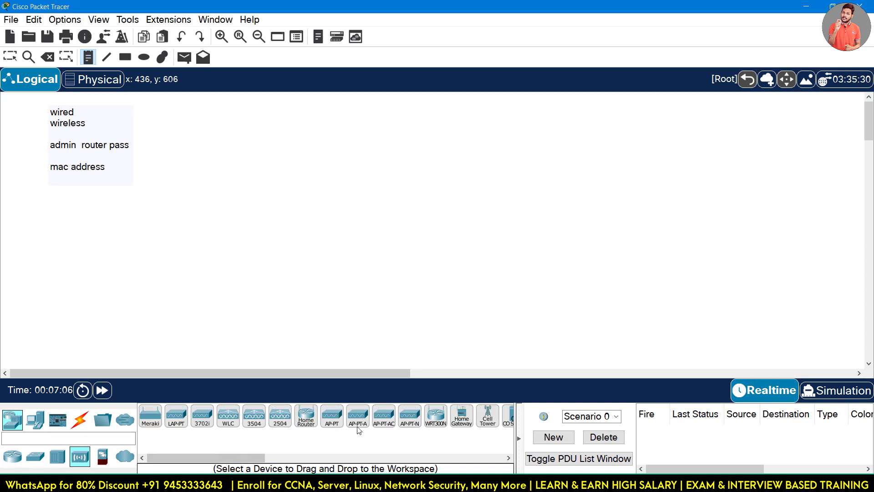
pyautogui.click(436, 416)
pyautogui.click(342, 126)
pyautogui.moveTo(338, 136); pyautogui.dragTo(255, 152)
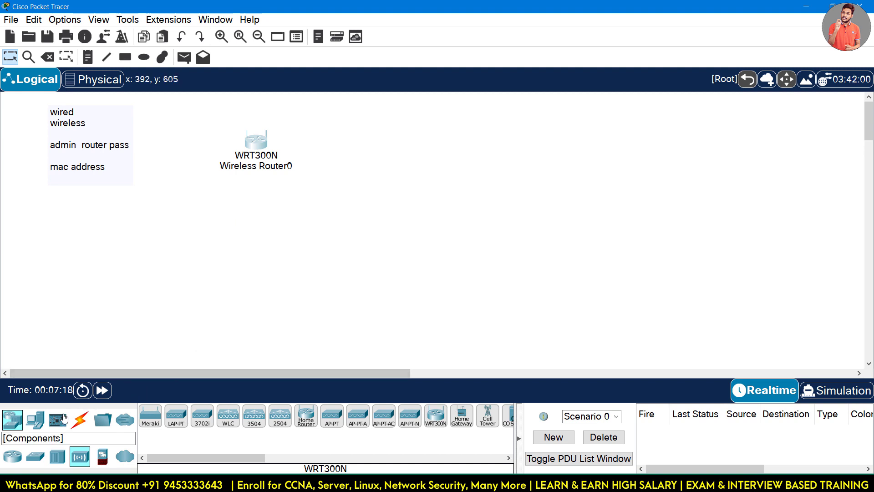
# Place four generic PCs, PC0 to PC3, in a row along the bottom.
pyautogui.click(35, 419)
pyautogui.click(151, 415)
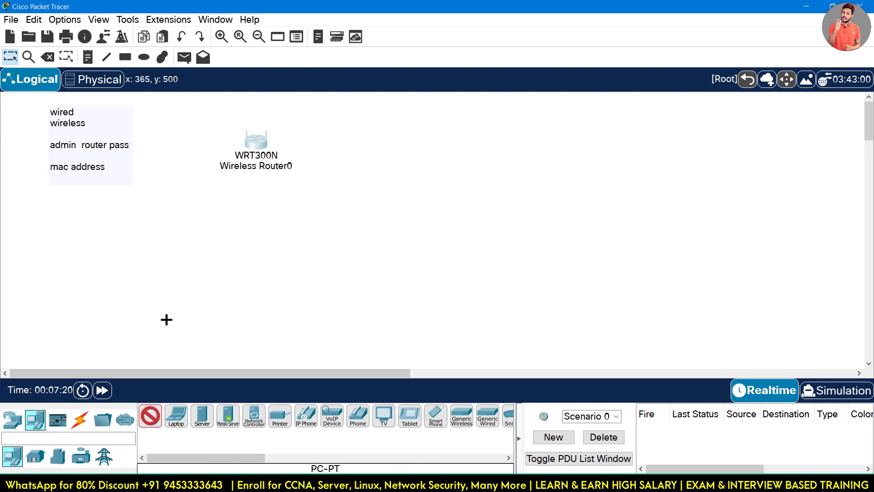
pyautogui.click(162, 327)
pyautogui.click(232, 331)
pyautogui.click(282, 332)
pyautogui.click(360, 320)
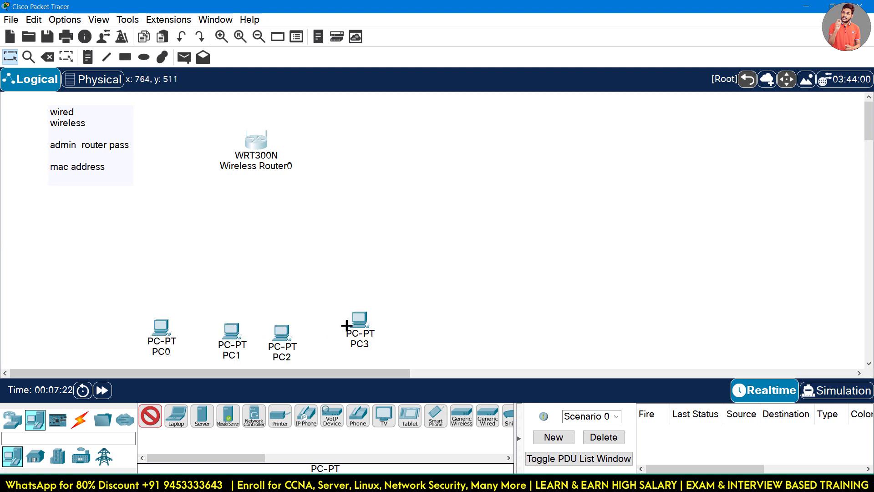
# Place Smartphone0 and Smartphone1 at the top right of the workspace.
pyautogui.click(436, 415)
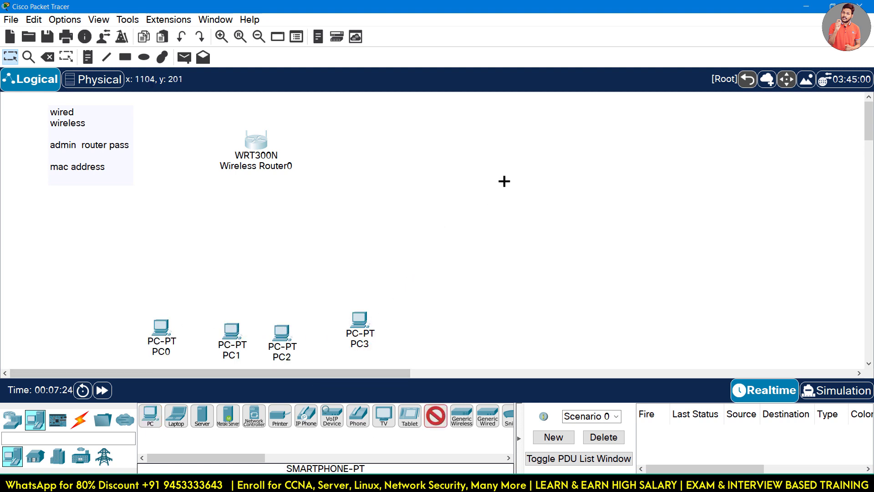
pyautogui.click(574, 103)
pyautogui.click(436, 415)
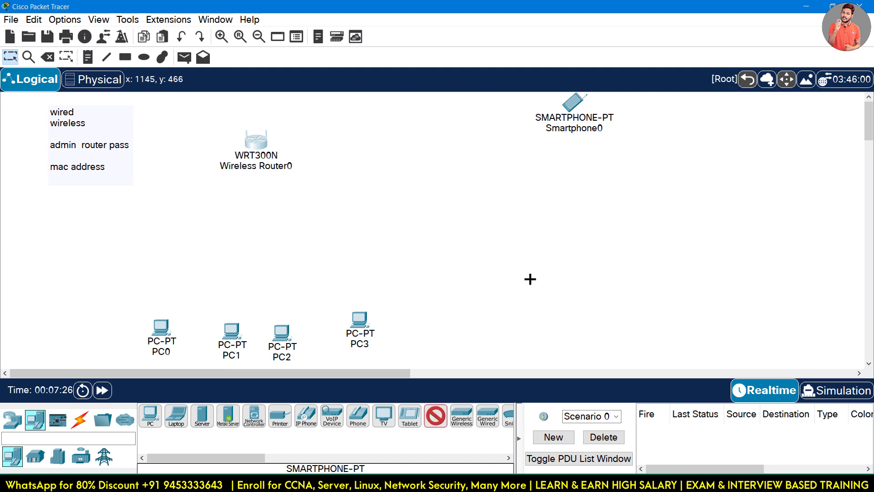
pyautogui.click(583, 177)
pyautogui.click(436, 415)
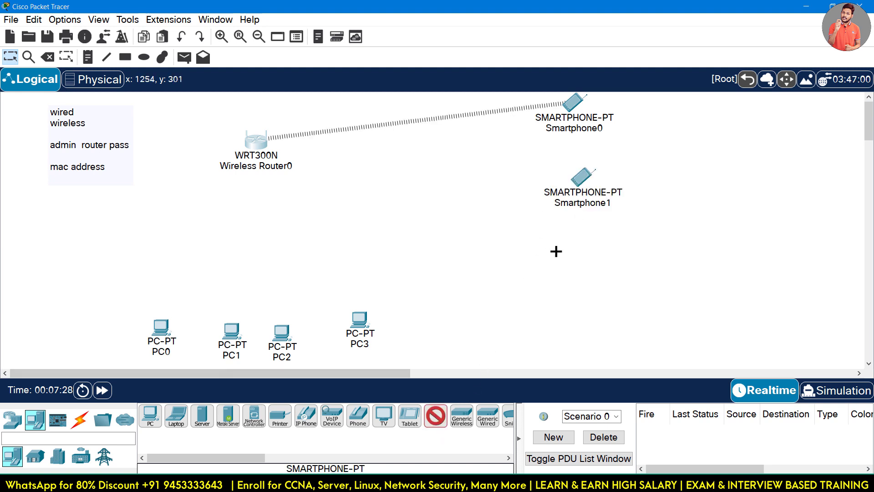
pyautogui.click(412, 418)
pyautogui.click(411, 418)
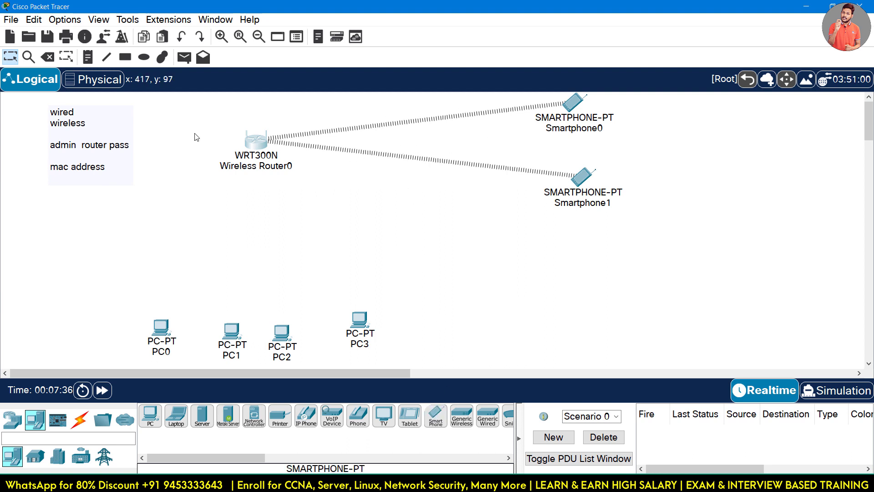
# Select the wireless router and the two smartphones on the canvas.
pyautogui.moveTo(205, 117); pyautogui.dragTo(300, 186)
pyautogui.moveTo(488, 101); pyautogui.dragTo(634, 245)
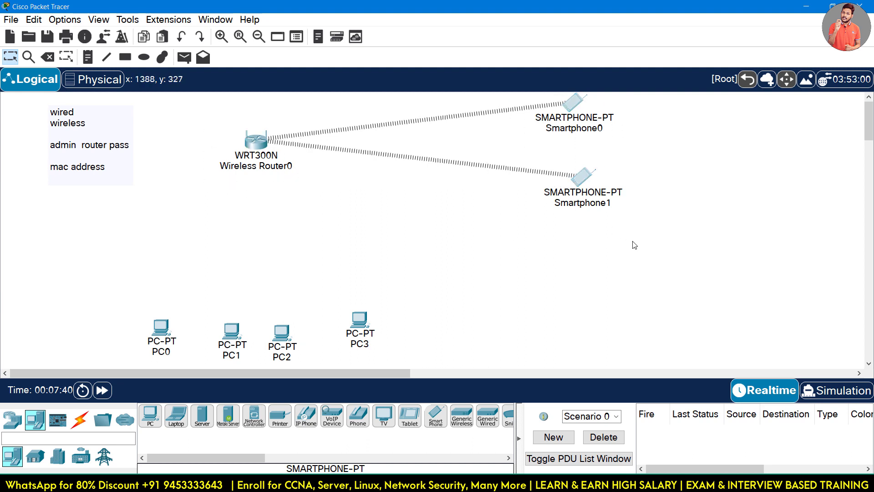
pyautogui.click(419, 193)
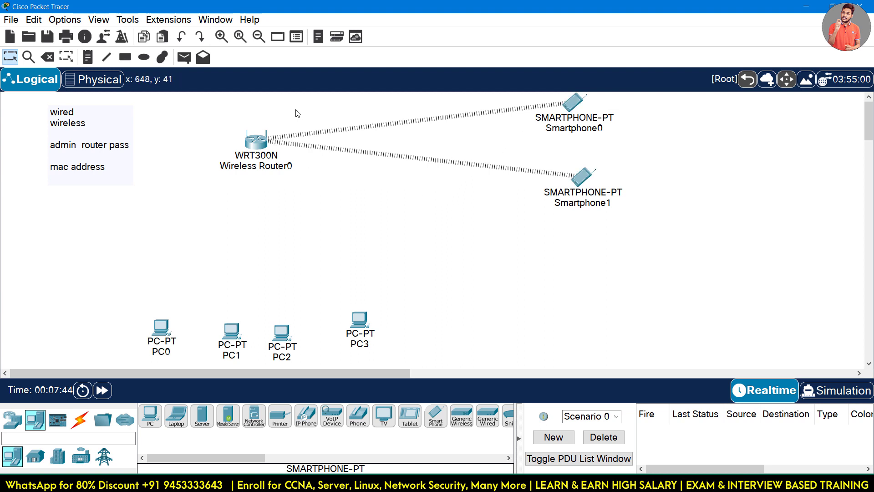
pyautogui.moveTo(295, 110); pyautogui.dragTo(363, 170)
# Place a 2960 switch, Switch0, between the router and the PCs.
pyautogui.click(97, 427)
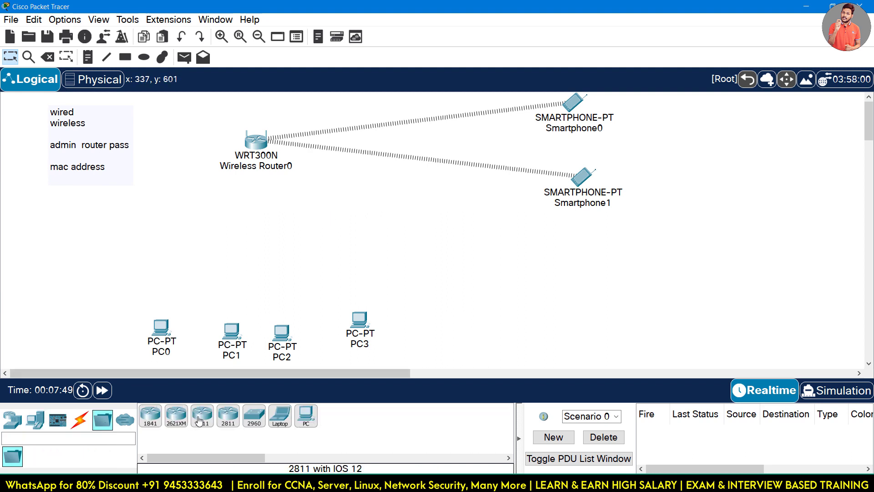
pyautogui.click(251, 418)
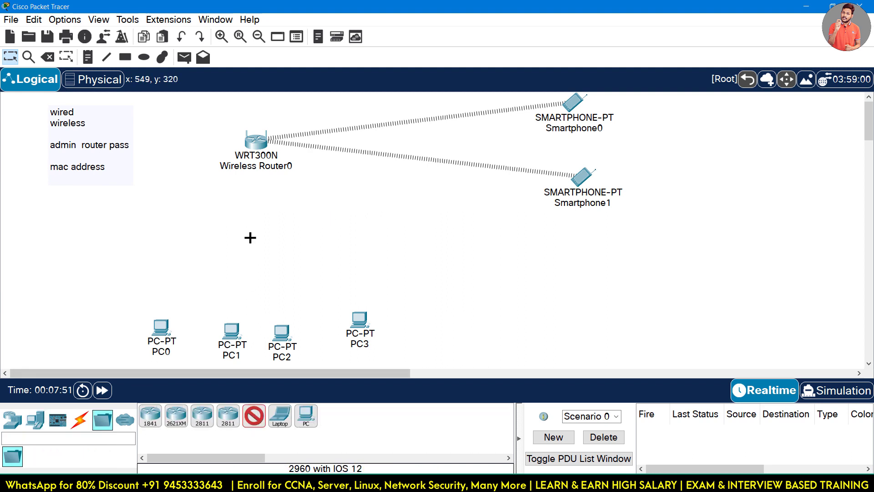
pyautogui.click(250, 238)
# Cable the router to Switch0, and Switch0 to PC0, PC1 and PC2, with automatic connections.
pyautogui.click(81, 422)
pyautogui.click(150, 416)
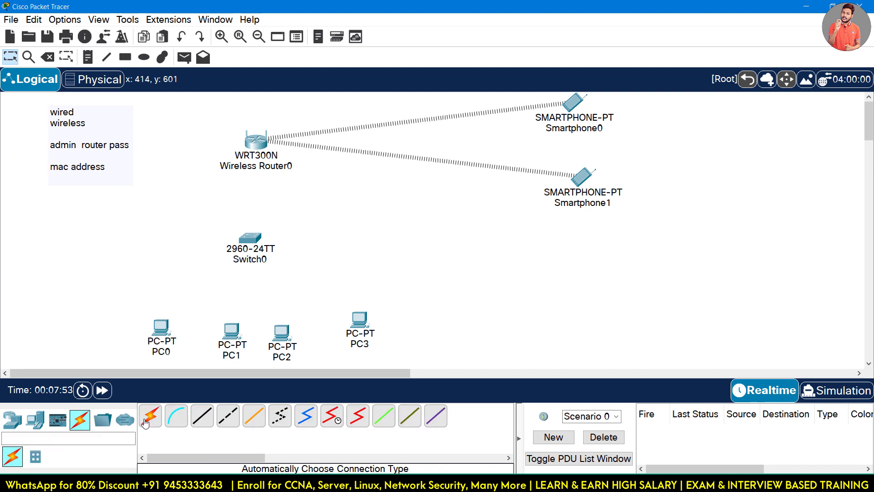
pyautogui.click(256, 145)
pyautogui.click(257, 241)
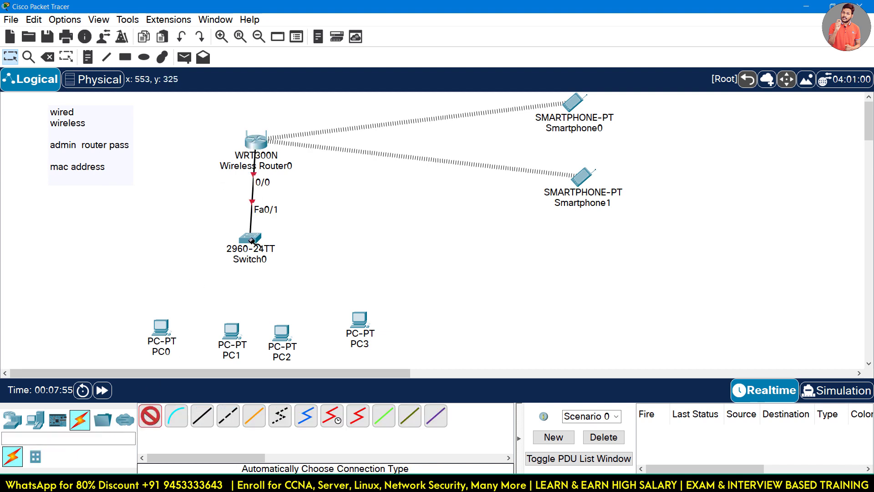
pyautogui.click(250, 239)
pyautogui.click(160, 327)
pyautogui.click(250, 239)
pyautogui.click(227, 330)
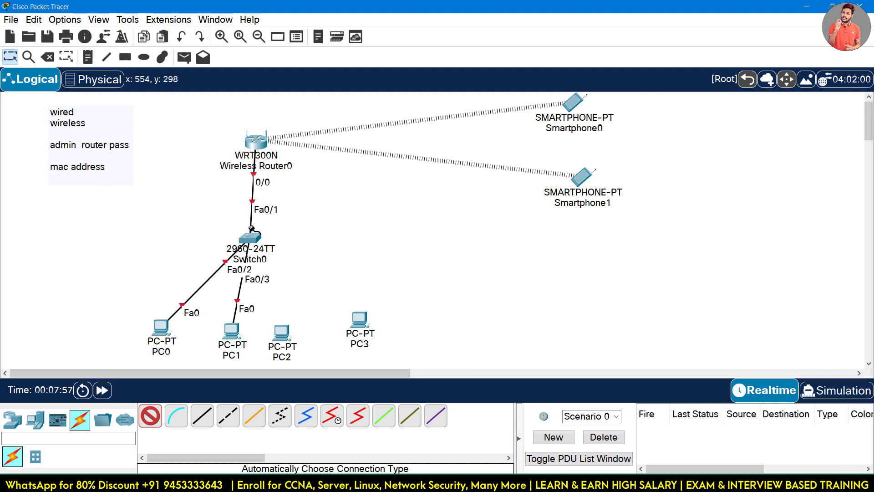
pyautogui.click(250, 239)
pyautogui.click(281, 333)
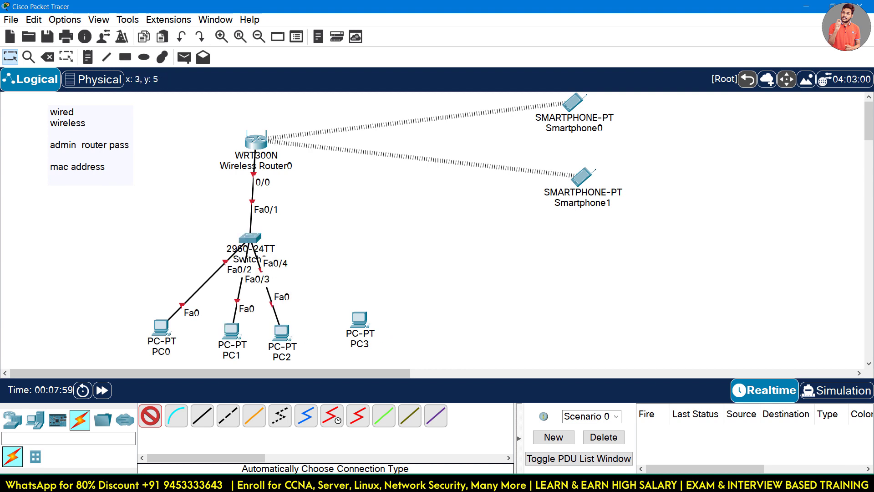
pyautogui.press('Escape')
pyautogui.press('Escape')
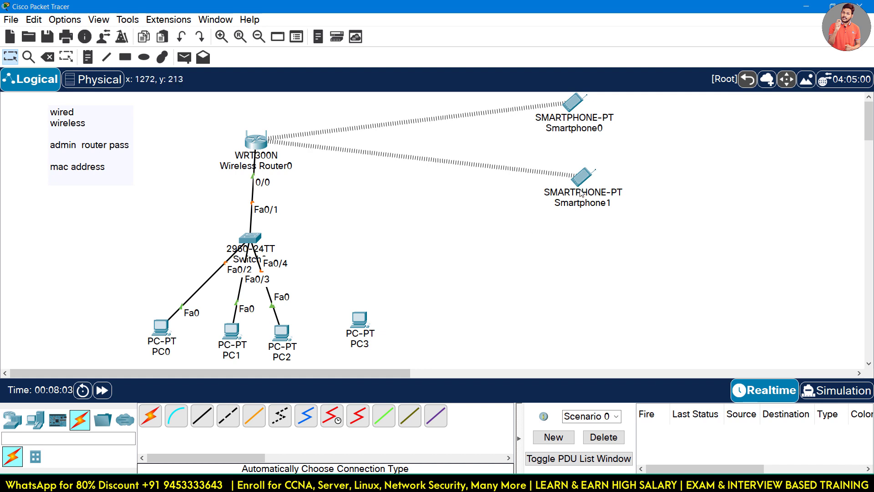
# Place Laptop0 on the right side of the workspace.
pyautogui.click(42, 423)
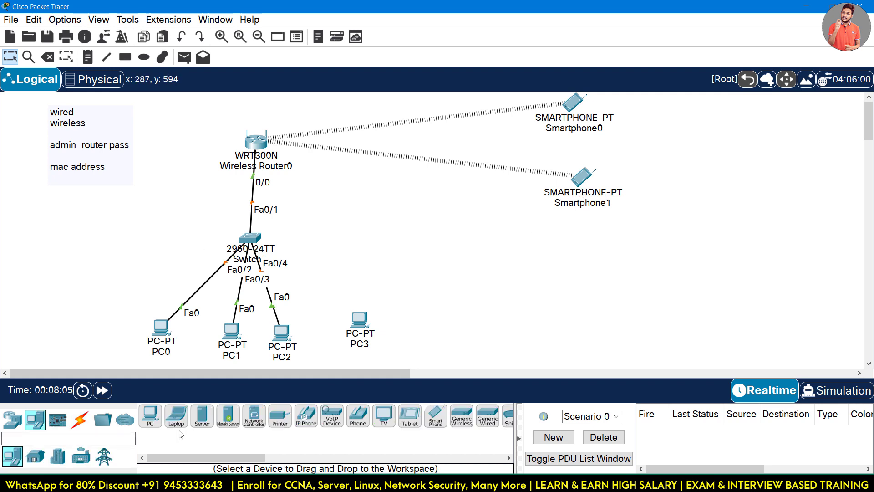
pyautogui.click(176, 416)
pyautogui.click(541, 287)
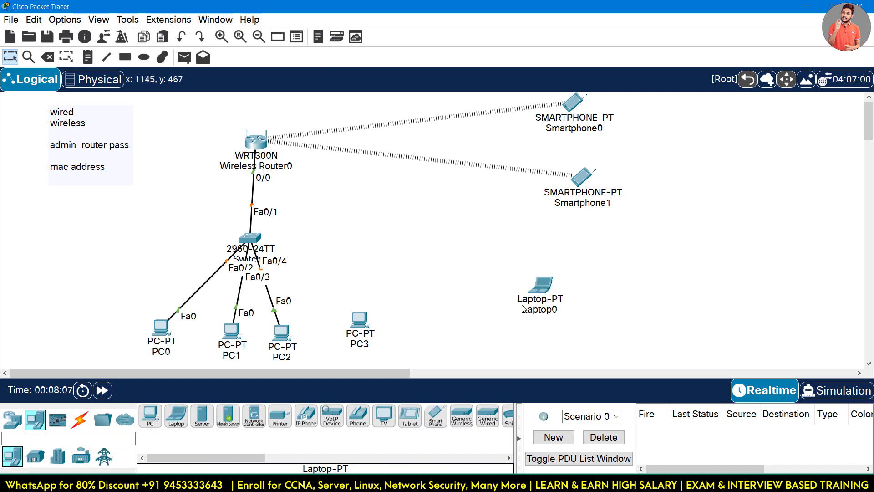
pyautogui.moveTo(524, 309)
pyautogui.moveTo(555, 203)
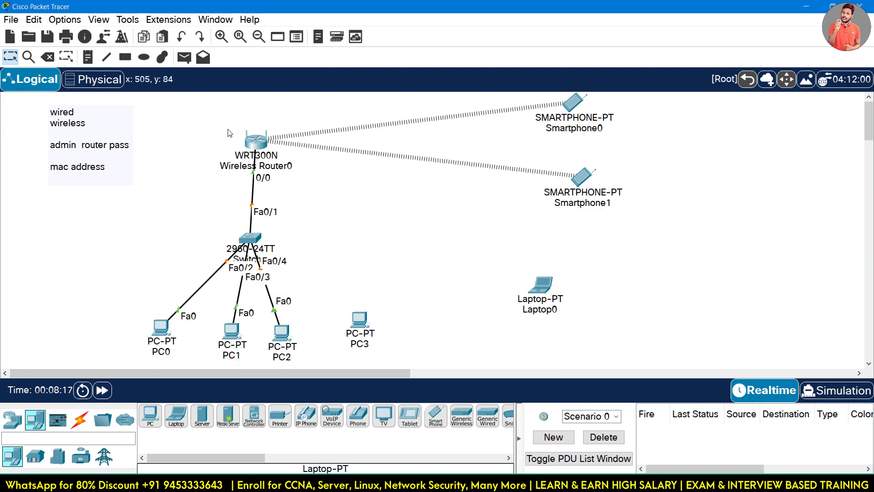
pyautogui.moveTo(267, 337); pyautogui.dragTo(279, 329)
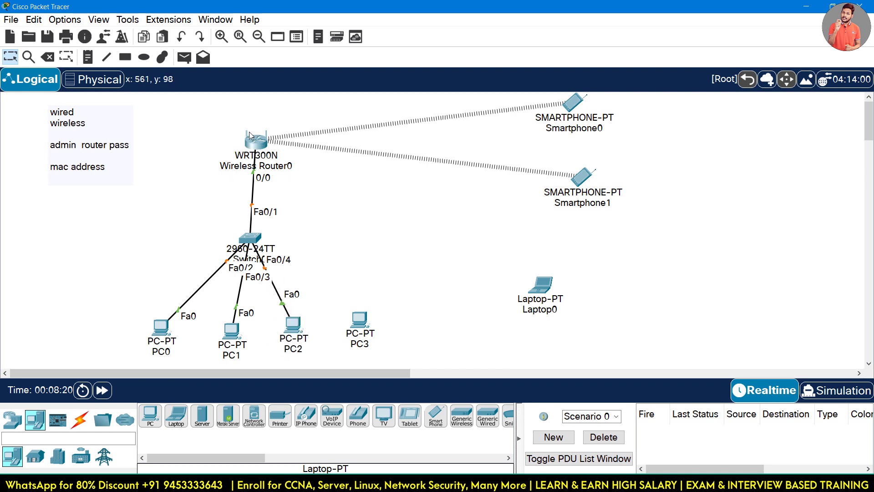
pyautogui.click(89, 57)
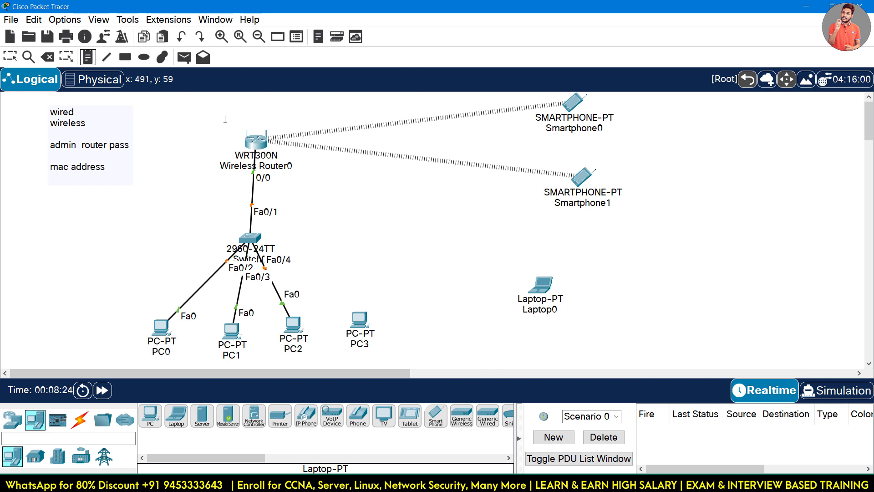
pyautogui.click(191, 128)
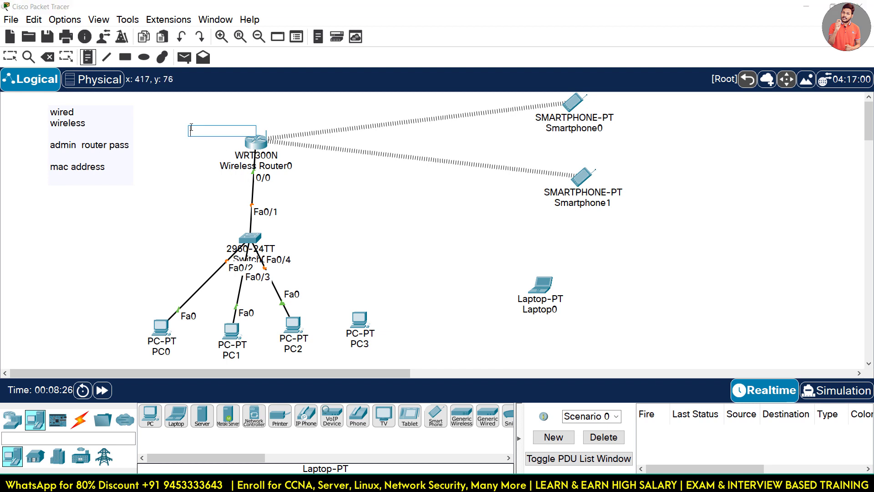
pyautogui.write('192.168.0.1')
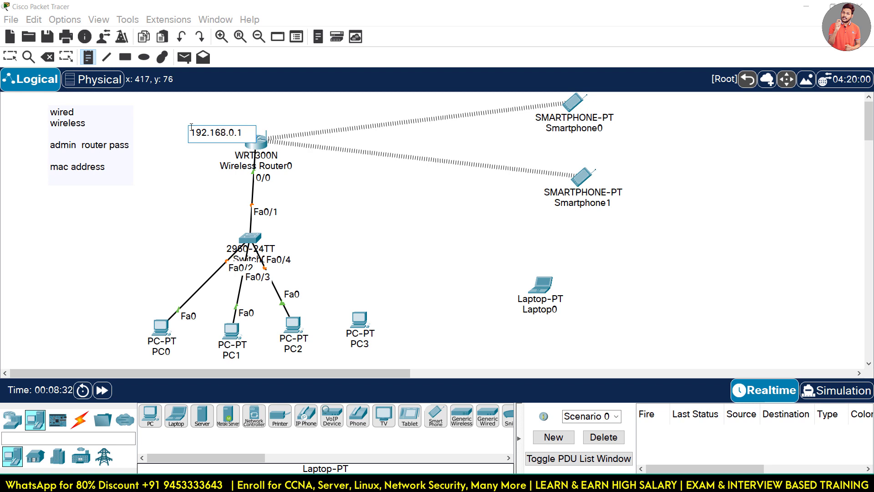
pyautogui.click(10, 57)
pyautogui.moveTo(202, 134); pyautogui.dragTo(198, 118)
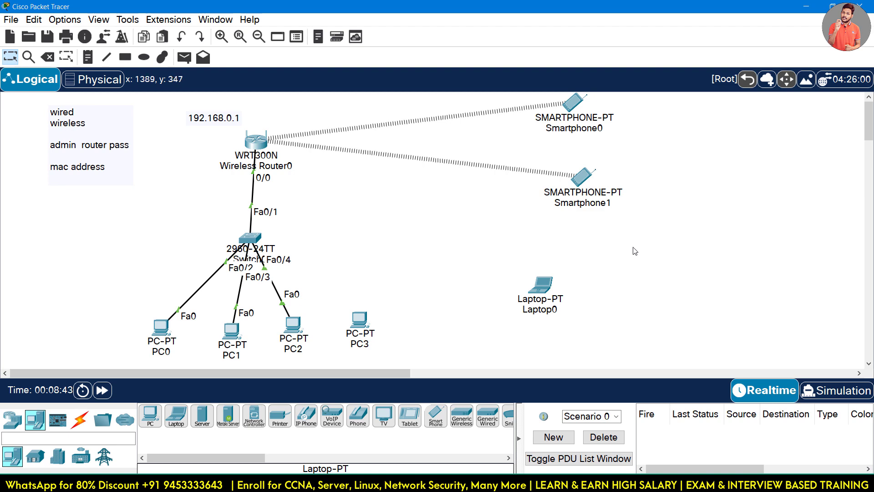
pyautogui.moveTo(633, 250); pyautogui.dragTo(559, 109)
# Open Wireless Router0's device window from its icon on the logical workspace.
pyautogui.moveTo(557, 171)
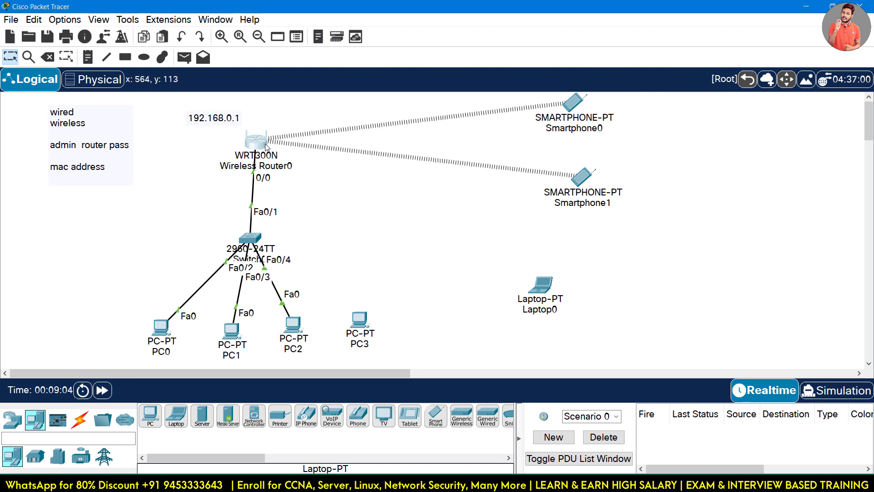
pyautogui.click(249, 148)
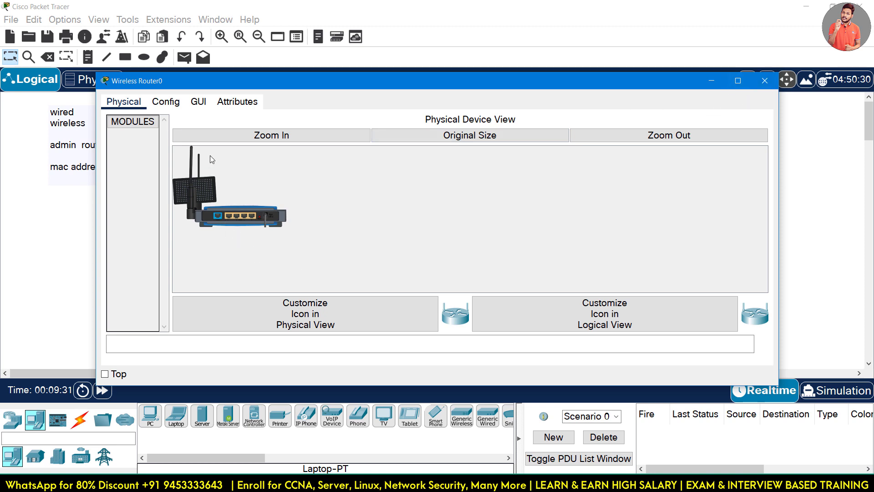
# Move the Wireless Router0 window aside, then close it to reveal the topology.
pyautogui.moveTo(268, 86); pyautogui.dragTo(334, 64)
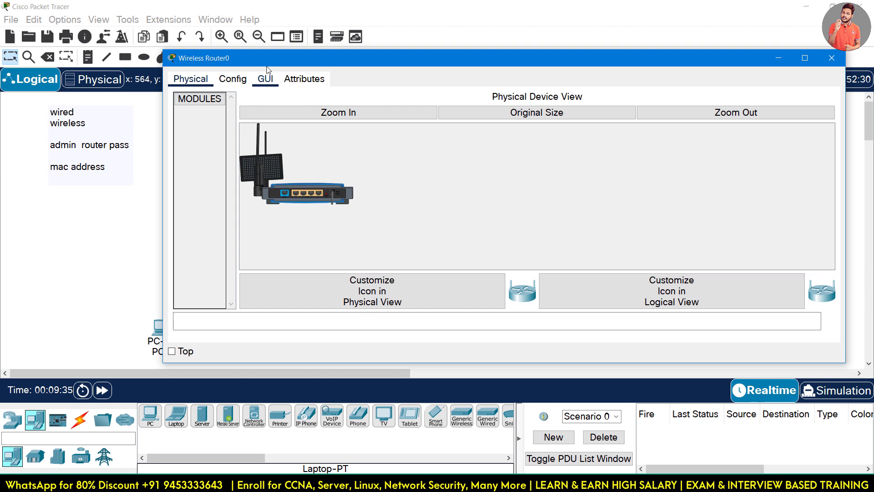
pyautogui.moveTo(265, 57); pyautogui.dragTo(279, 121)
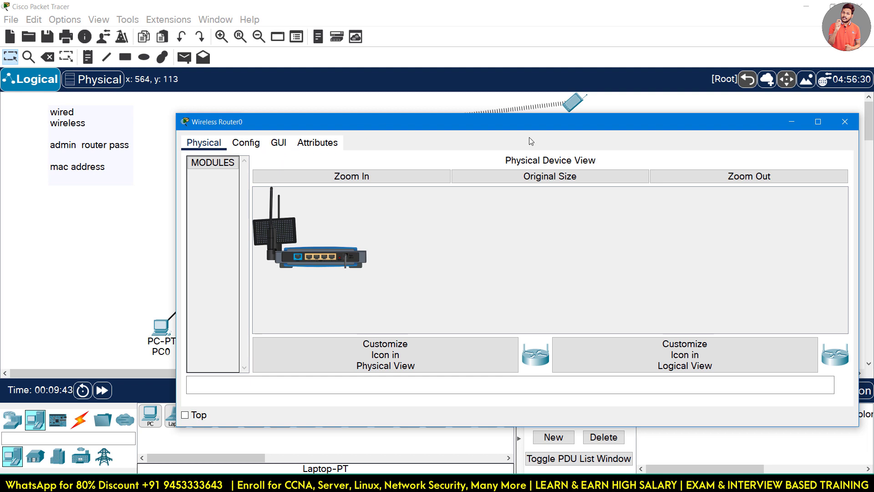
pyautogui.click(845, 121)
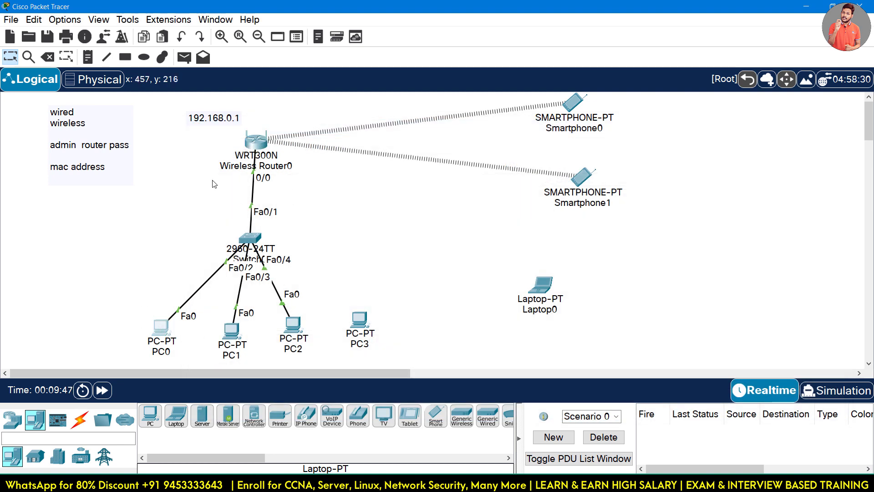
pyautogui.click(257, 150)
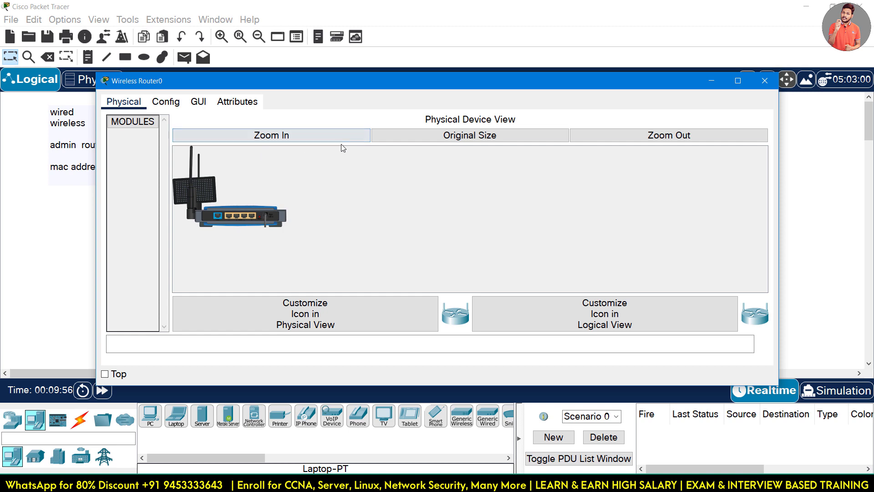
pyautogui.click(722, 83)
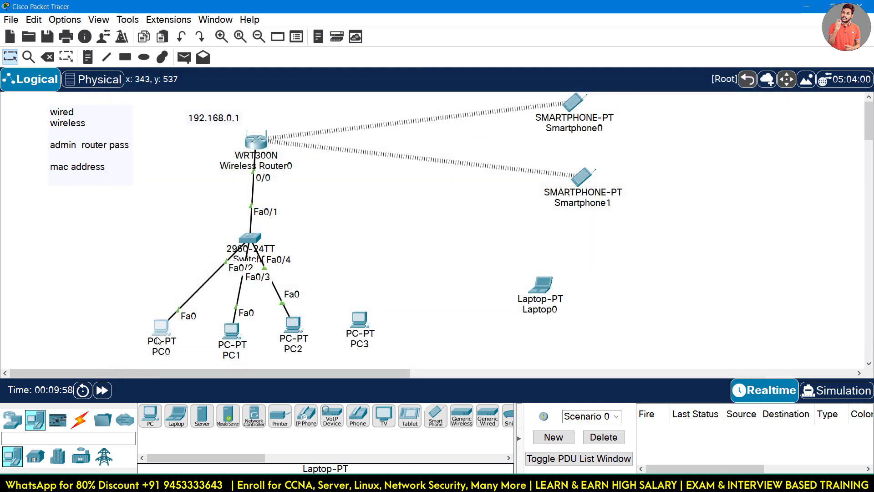
# Set PC0's IPv4 to 192.168.0.2, mask 255.255.255.0, gateway 192.168.0.1.
pyautogui.click(433, 135)
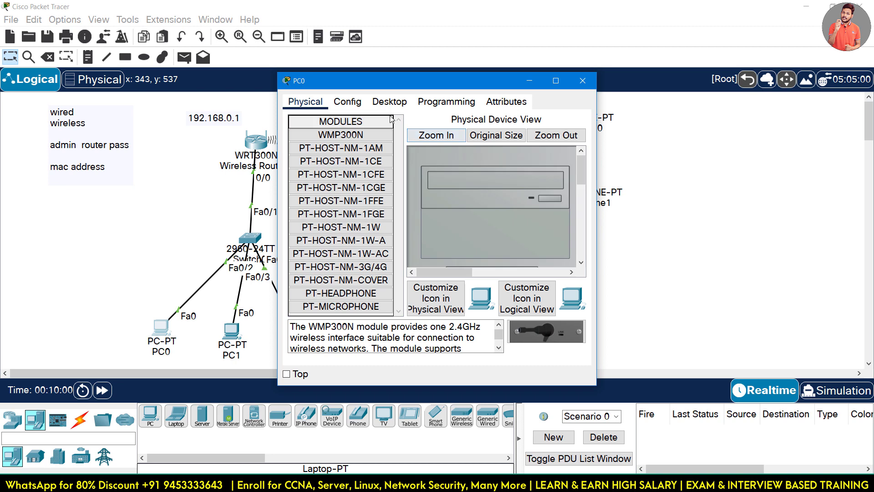
pyautogui.click(389, 102)
pyautogui.click(328, 136)
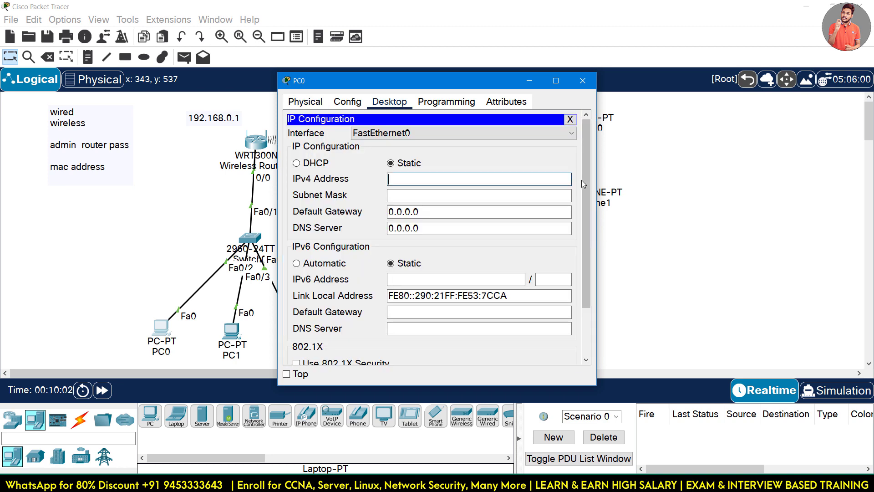
pyautogui.write('192.168.0.2')
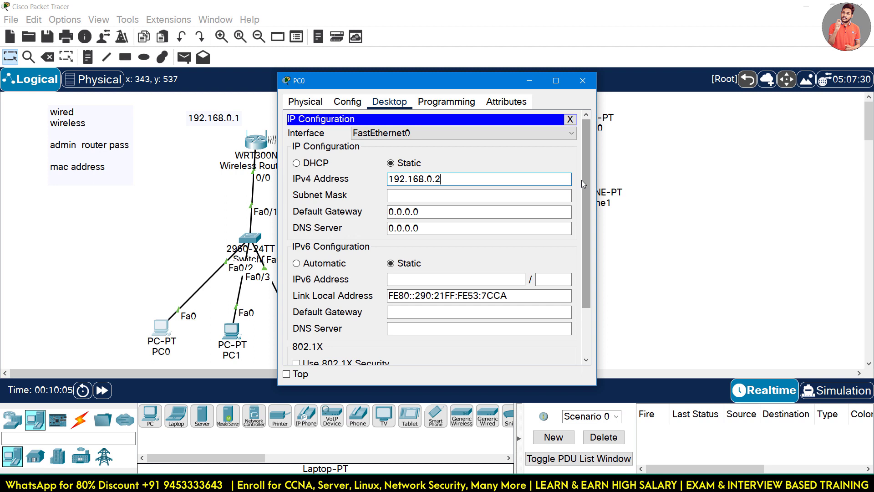
pyautogui.press('Tab')
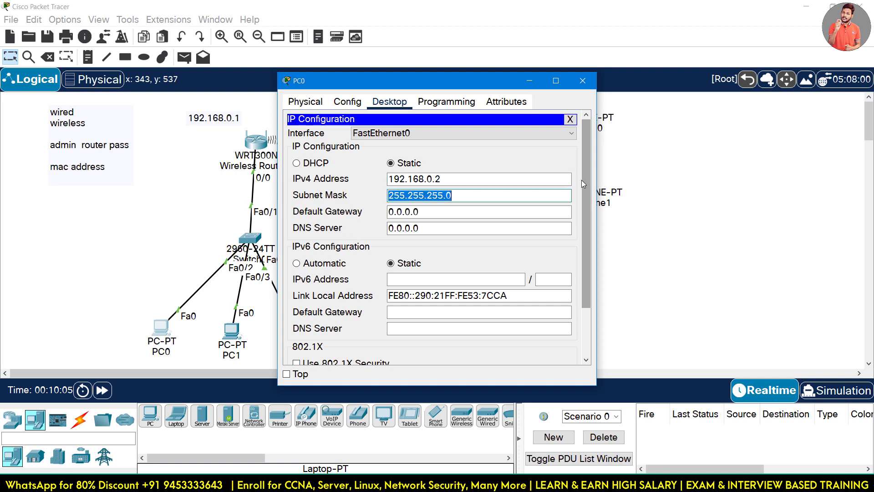
pyautogui.press('Tab')
pyautogui.write('192.168.0.1')
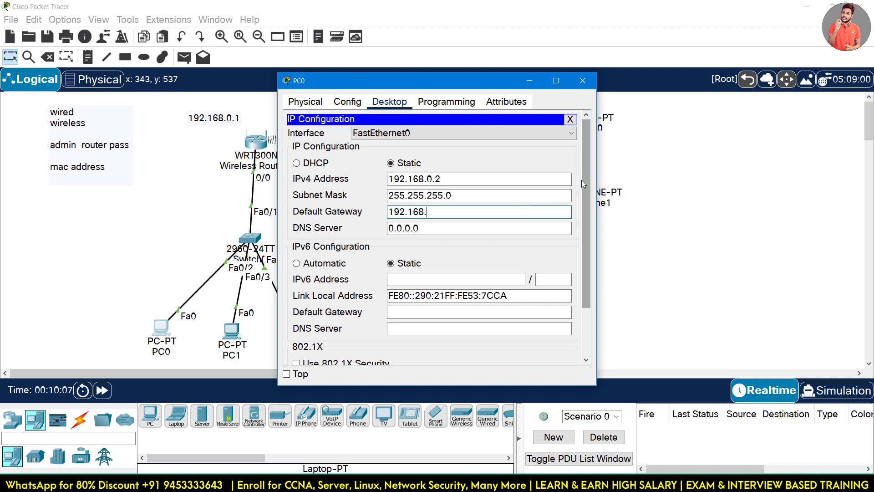
pyautogui.click(570, 119)
pyautogui.click(583, 81)
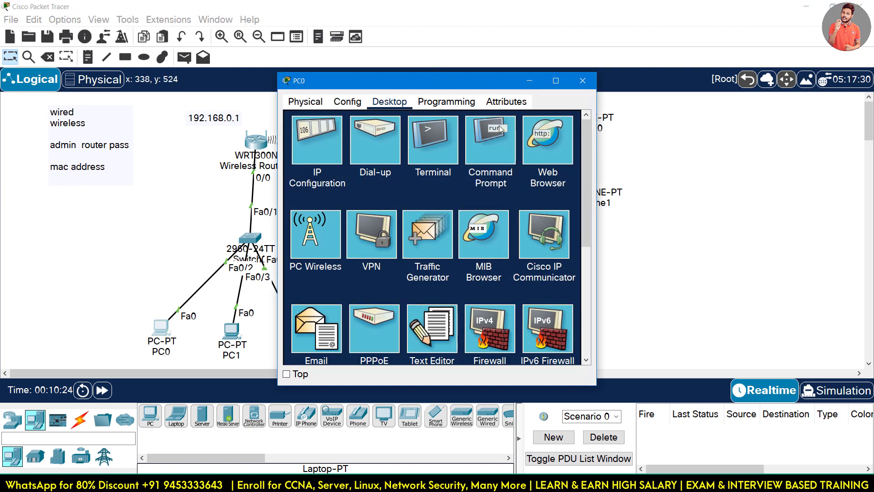
pyautogui.click(536, 139)
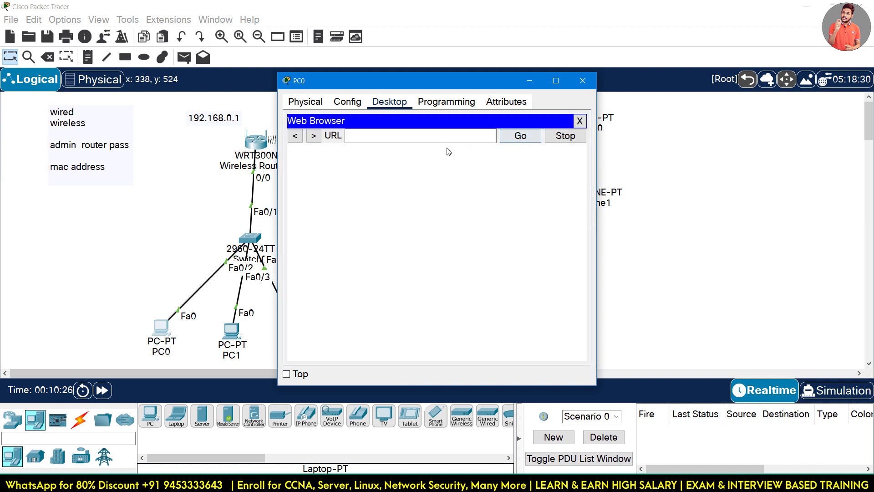
pyautogui.click(398, 135)
pyautogui.write('192')
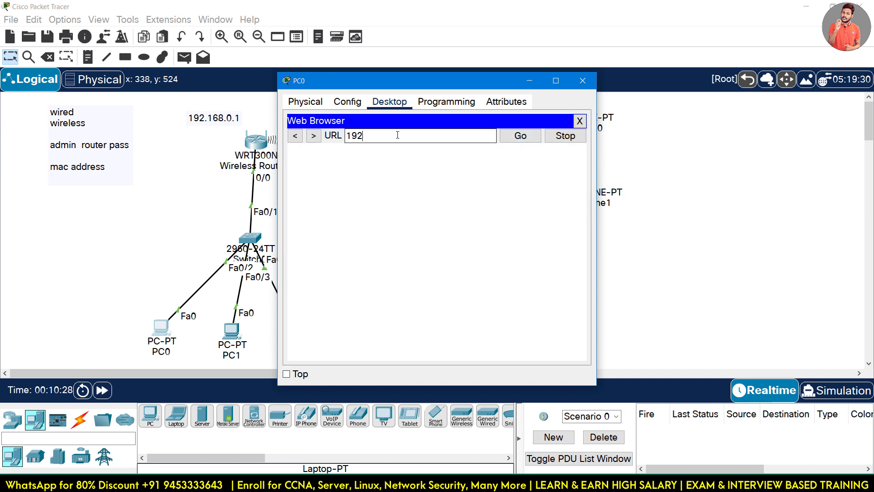
pyautogui.write('.168.0.1')
pyautogui.click(517, 139)
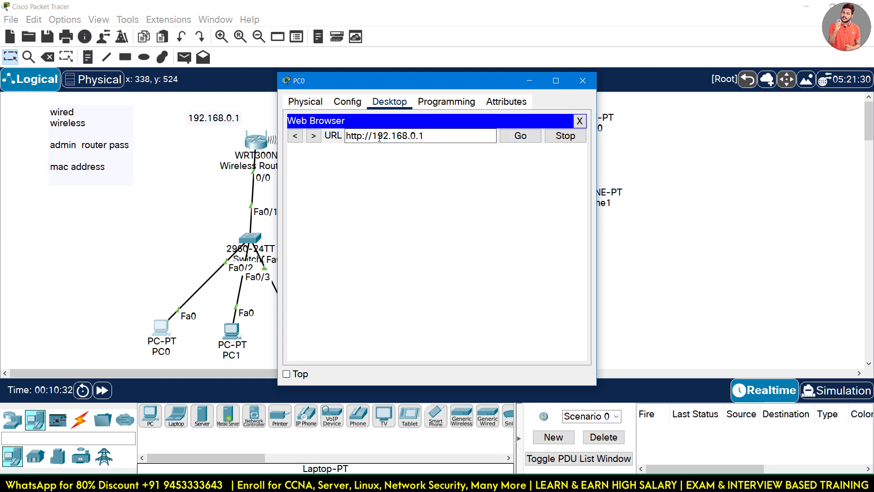
# Move PC0's window aside and reopen Wireless Router0's configuration window.
pyautogui.moveTo(412, 83); pyautogui.dragTo(553, 85)
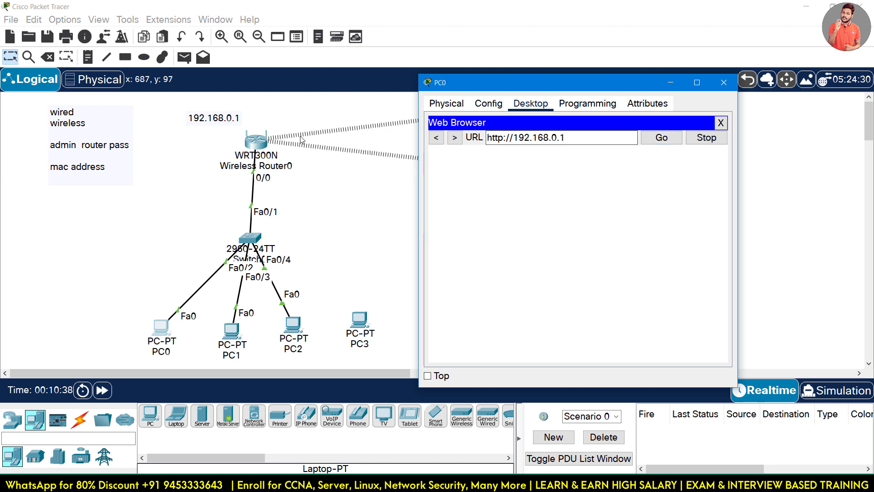
pyautogui.click(258, 145)
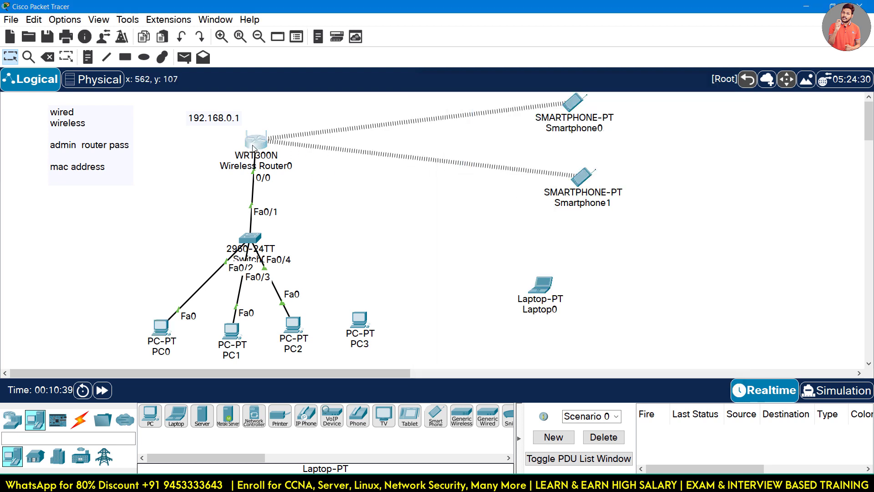
pyautogui.click(254, 142)
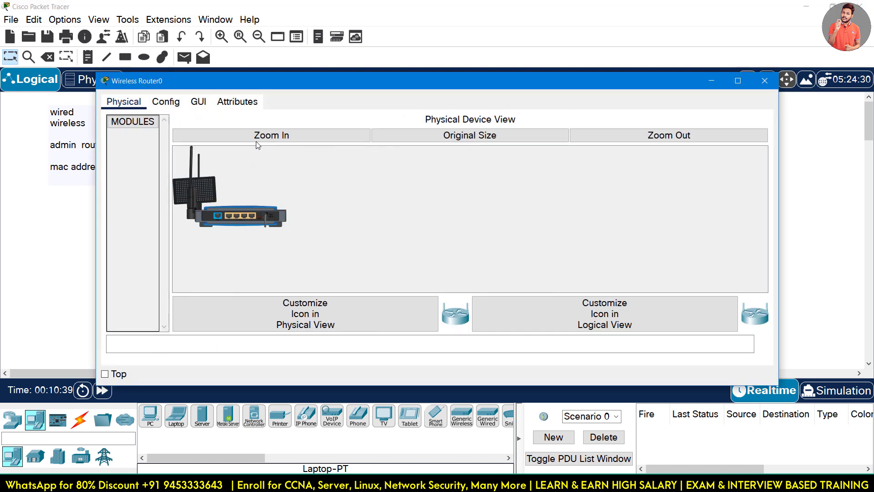
# Check the DHCP Server Settings on the router's GUI page, then return to PC0's browser.
pyautogui.click(196, 104)
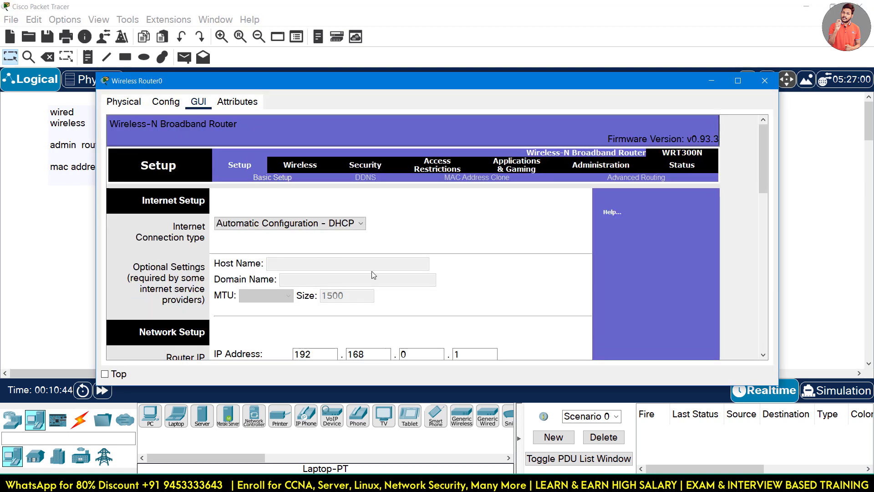
pyautogui.scroll(-3, 372, 269)
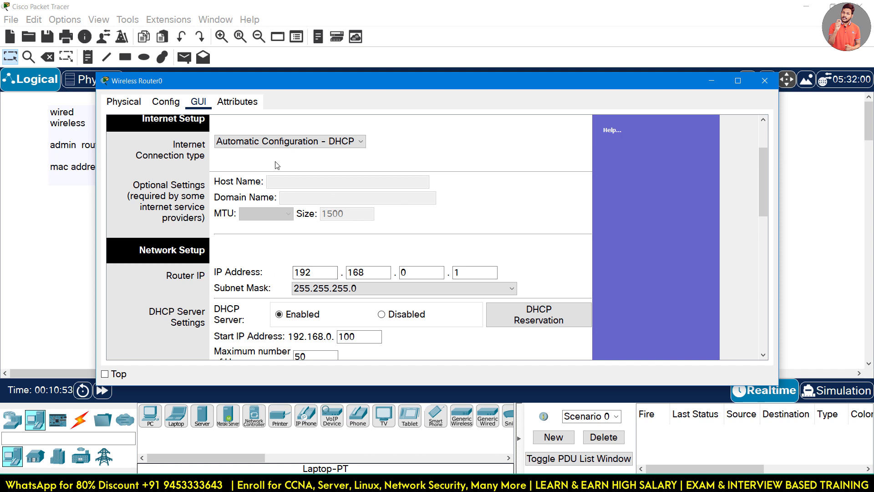
pyautogui.scroll(-5, 318, 277)
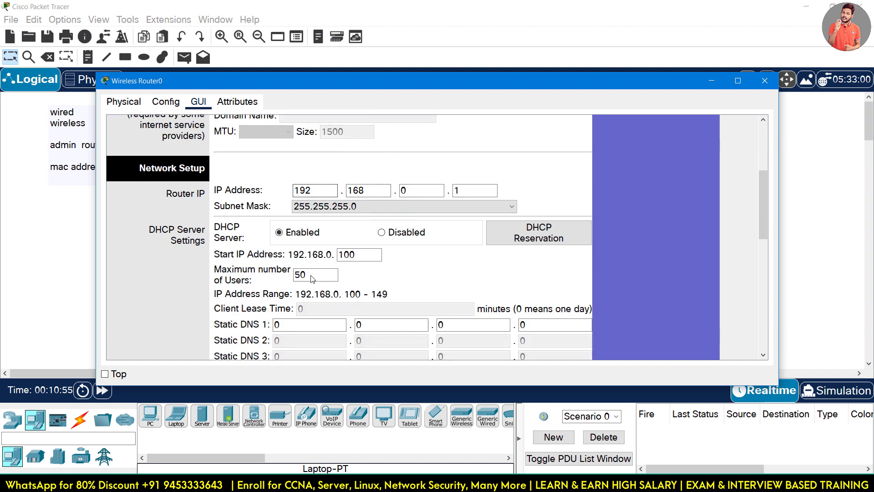
pyautogui.scroll(5, 331, 215)
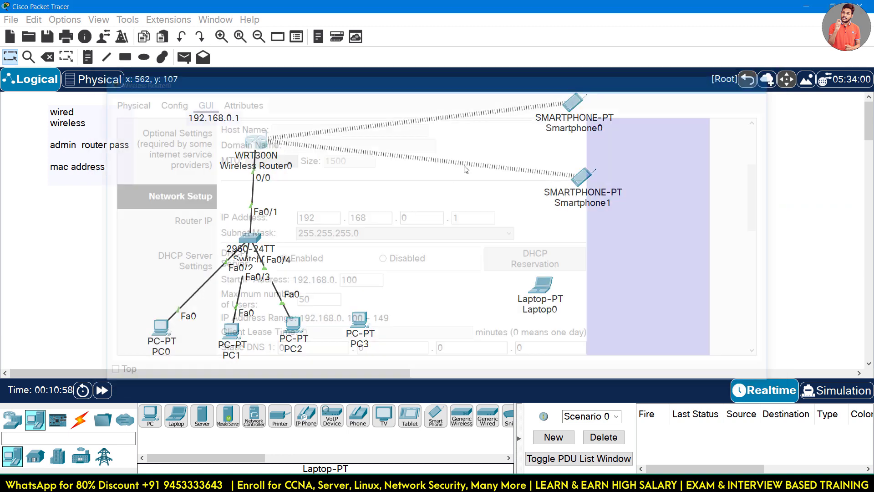
pyautogui.click(765, 81)
pyautogui.click(161, 327)
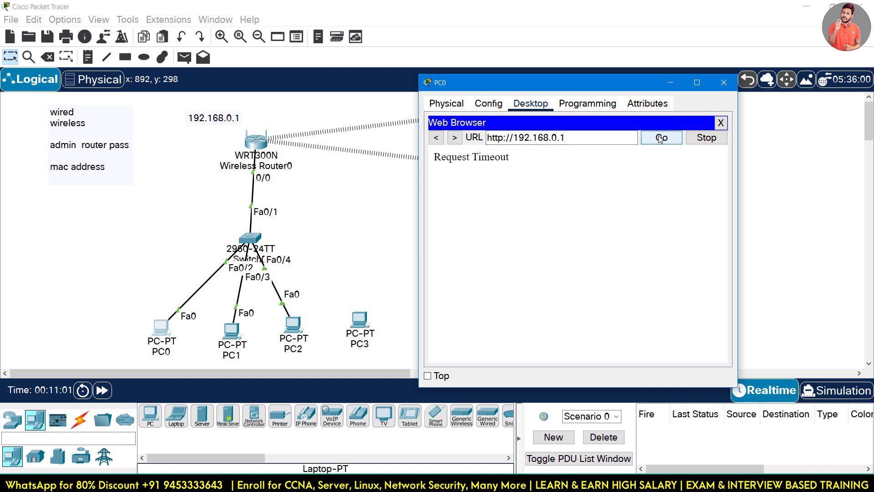
# Close PC0's web browser and check its IPv4 address in IP Configuration.
pyautogui.click(721, 123)
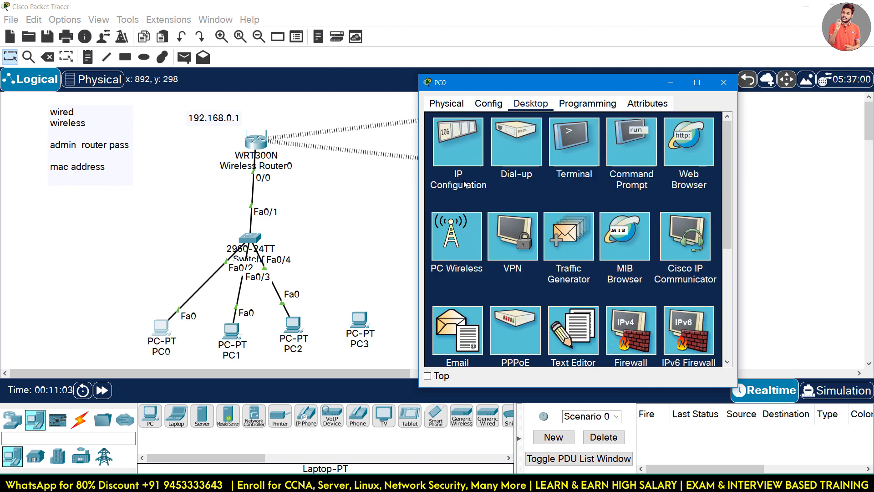
pyautogui.click(461, 160)
pyautogui.tripleClick(574, 183)
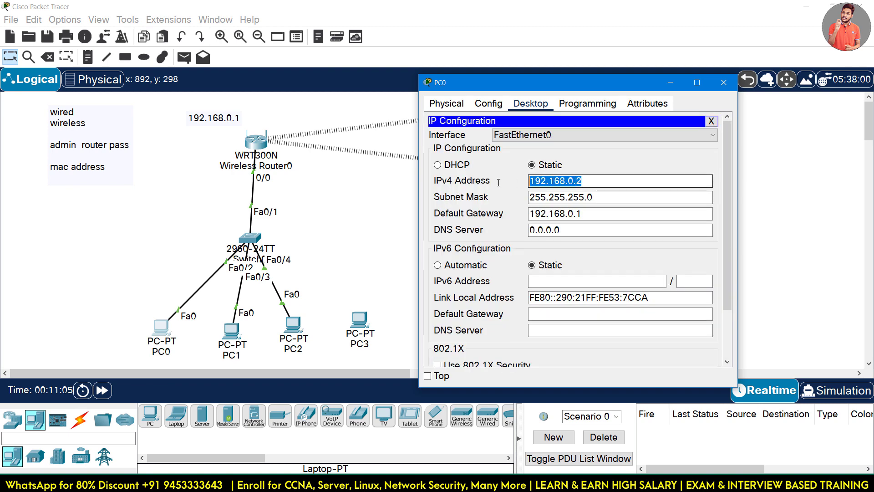
pyautogui.click(710, 122)
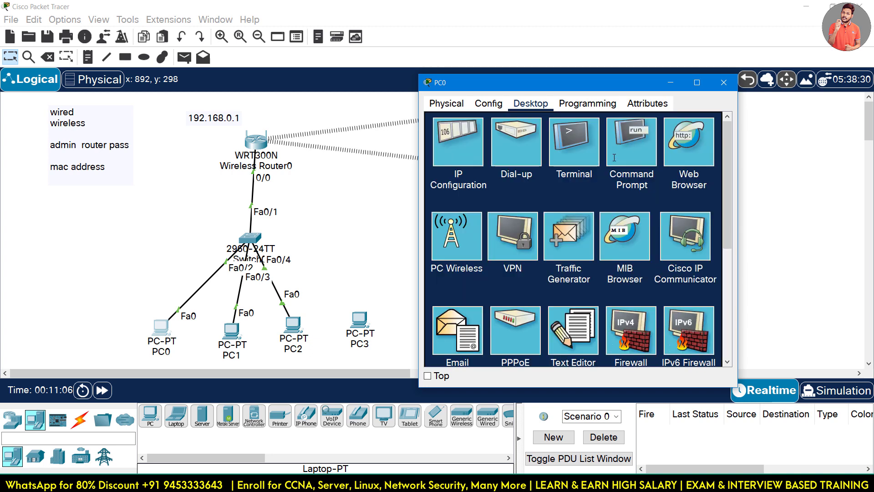
# Run ping 192.168.0.1 in PC0's Command Prompt, then return to the topology.
pyautogui.click(615, 157)
pyautogui.write('ping')
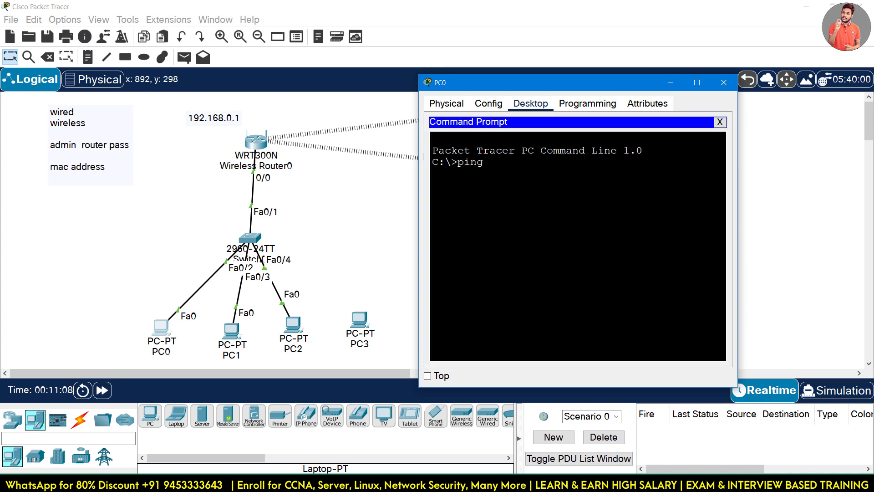
pyautogui.write(' 192.168.0.1')
pyautogui.press('Return')
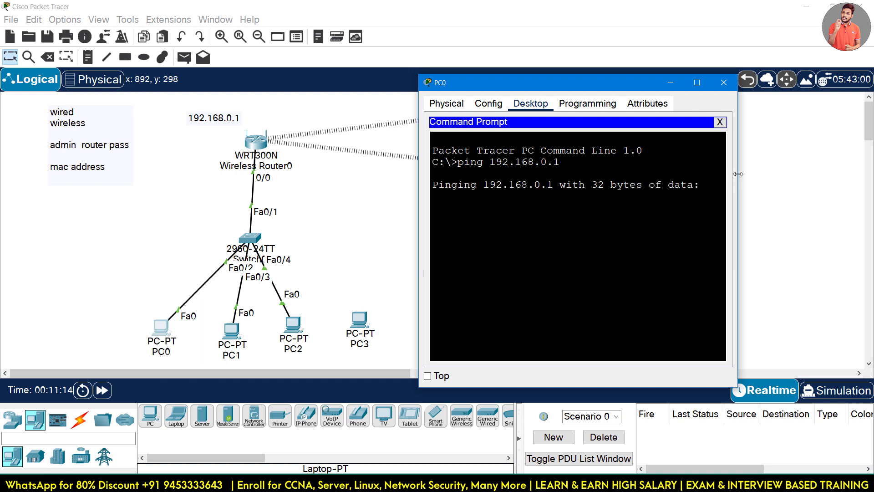
pyautogui.moveTo(735, 174); pyautogui.dragTo(814, 174)
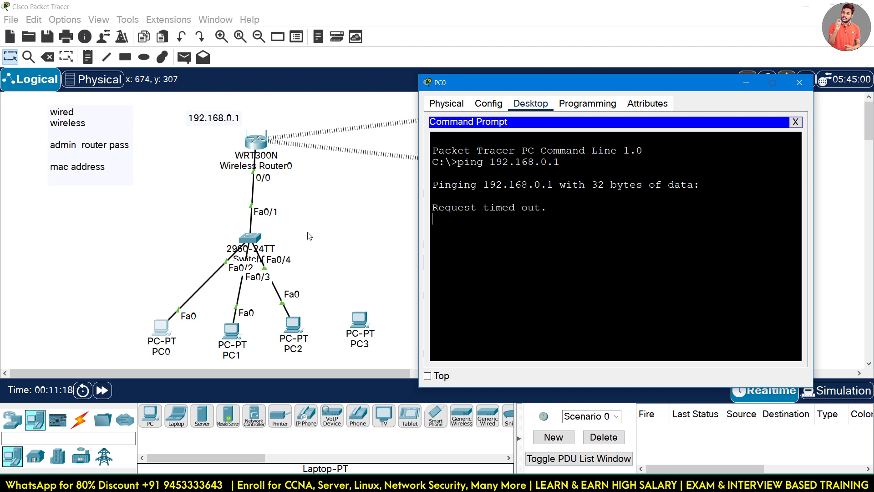
pyautogui.click(214, 217)
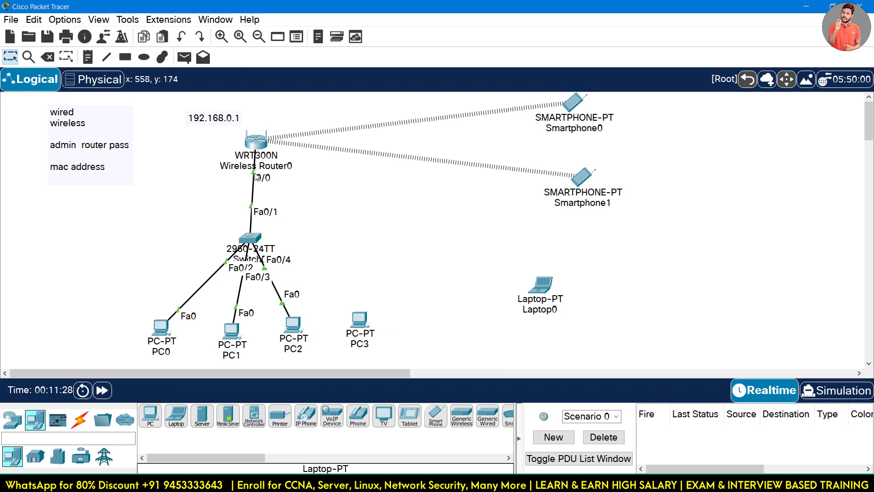
# Attach the switch's cable to Wireless Router0's Internet port.
pyautogui.click(256, 145)
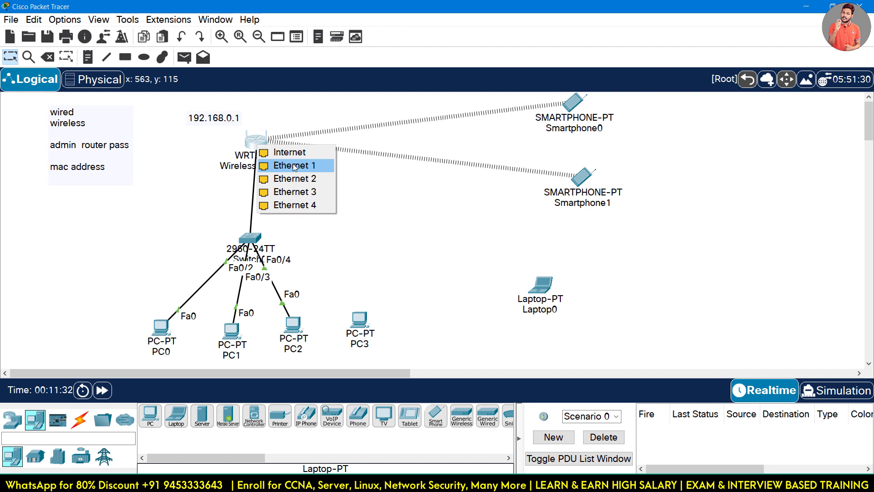
pyautogui.click(290, 152)
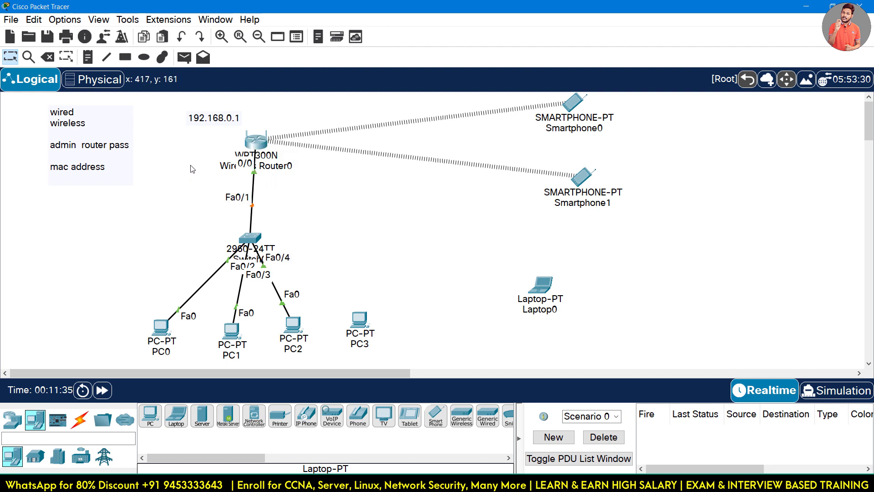
pyautogui.click(161, 327)
pyautogui.click(155, 390)
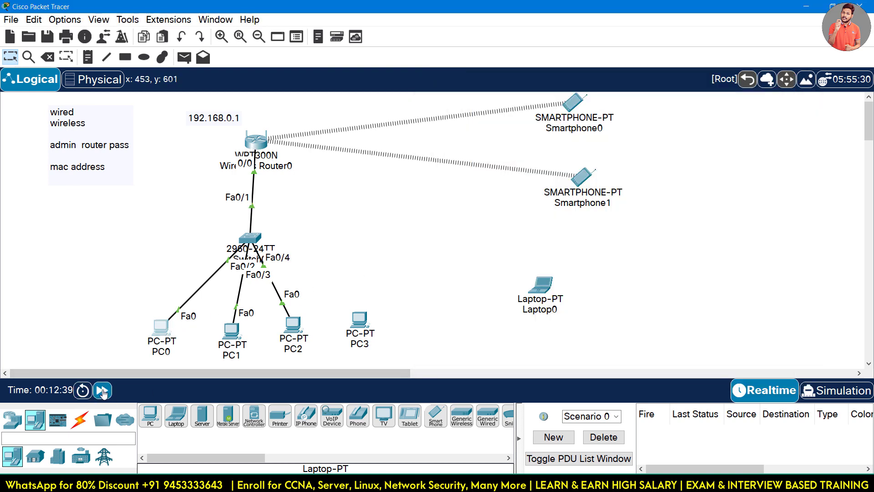
# Ping 192.168.0.1 again from PC0's Command Prompt, then close PC0's window.
pyautogui.click(160, 331)
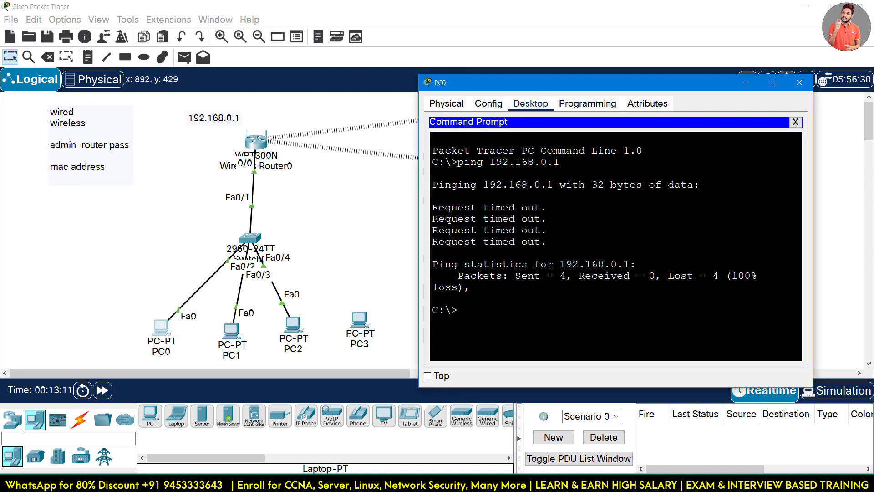
pyautogui.write('ping 192.168.0.1')
pyautogui.press('Return')
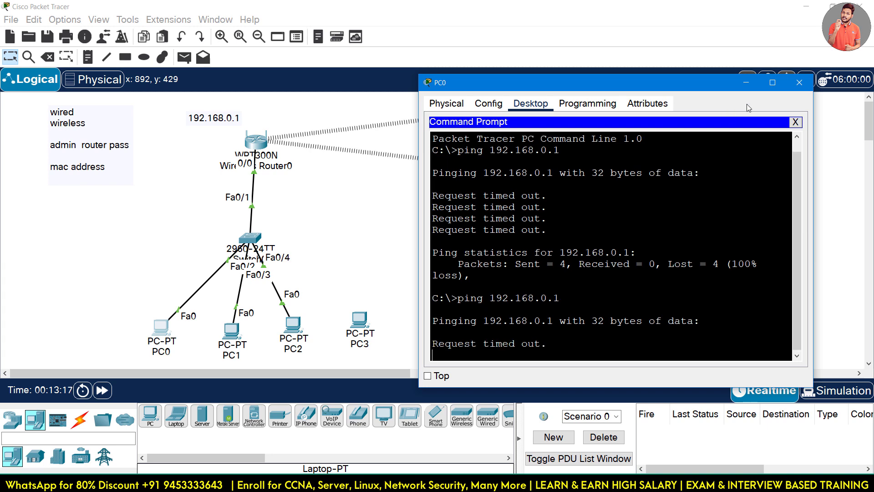
pyautogui.click(799, 84)
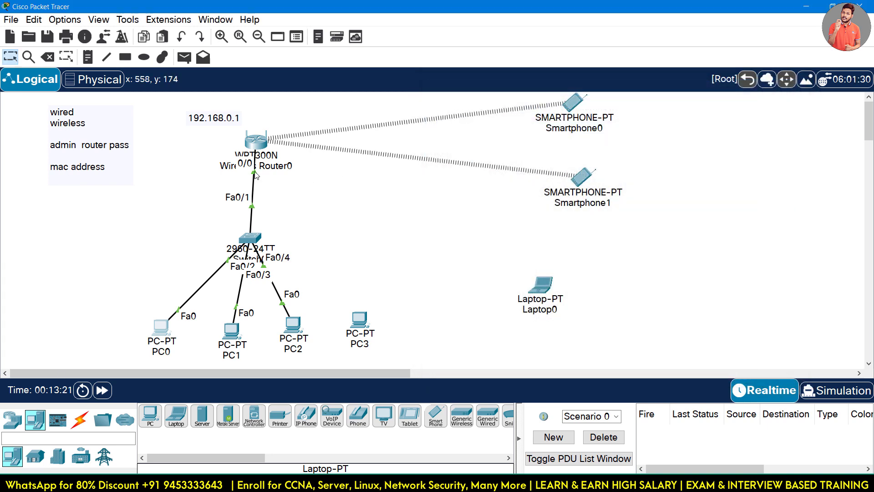
# Reconnect the switch cable to the router's Ethernet 1 port and check PC0's IP configuration.
pyautogui.click(259, 146)
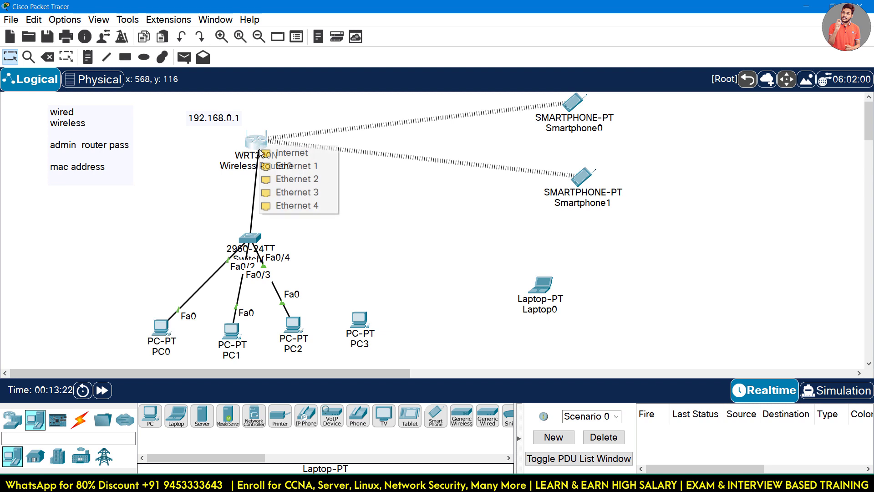
pyautogui.click(294, 167)
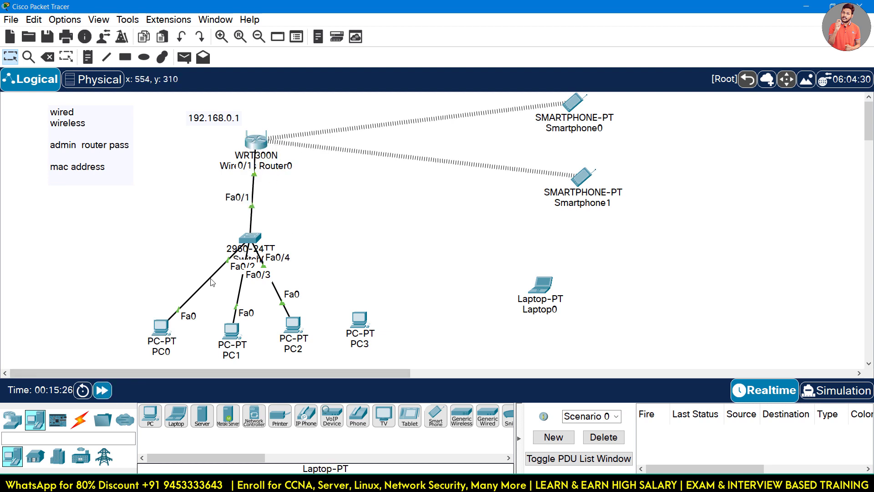
pyautogui.click(162, 328)
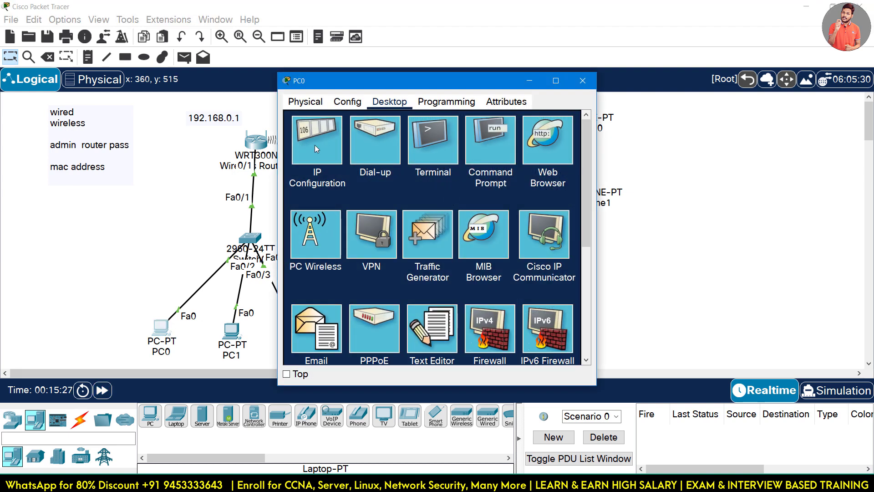
pyautogui.click(315, 145)
pyautogui.click(583, 81)
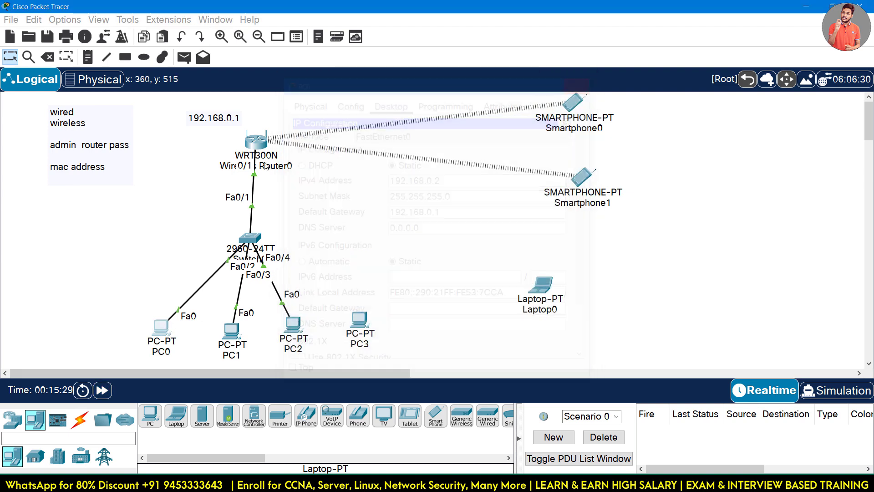
# Ping 192.168.0.1 from PC0's Command Prompt, getting replies, then bring up Wireless Router0's window.
pyautogui.click(160, 328)
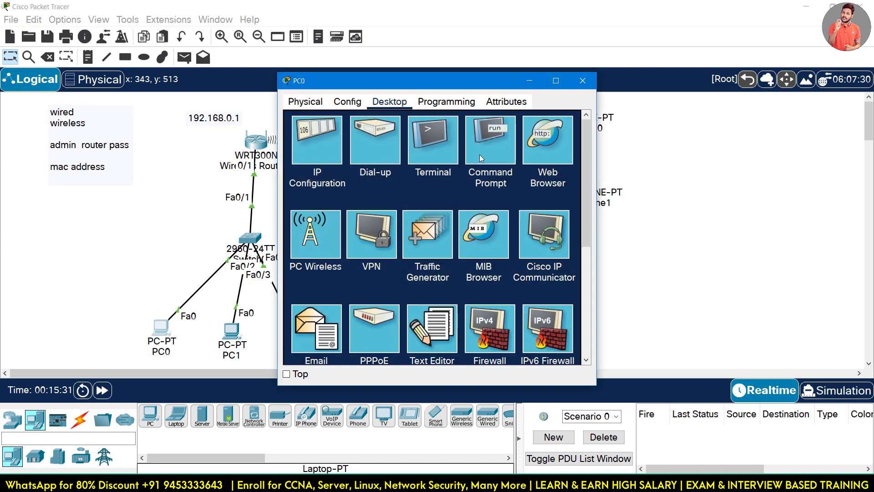
pyautogui.click(480, 155)
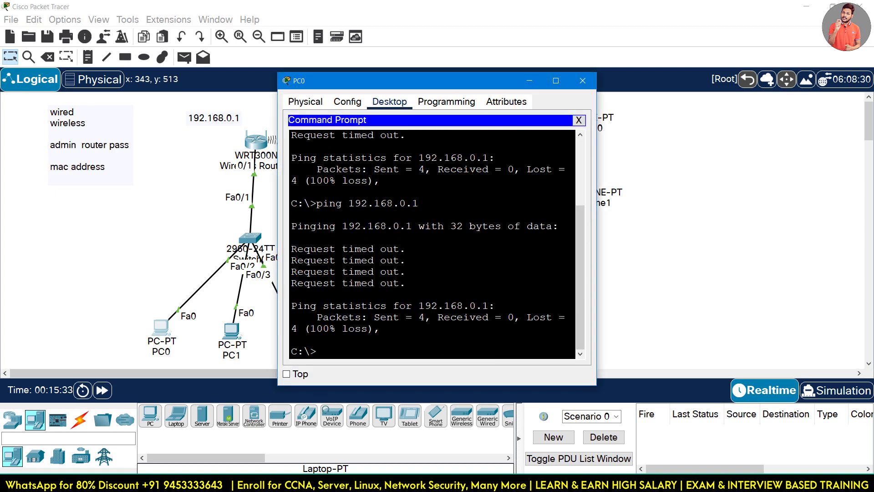
pyautogui.write('ping 192.168.0.1')
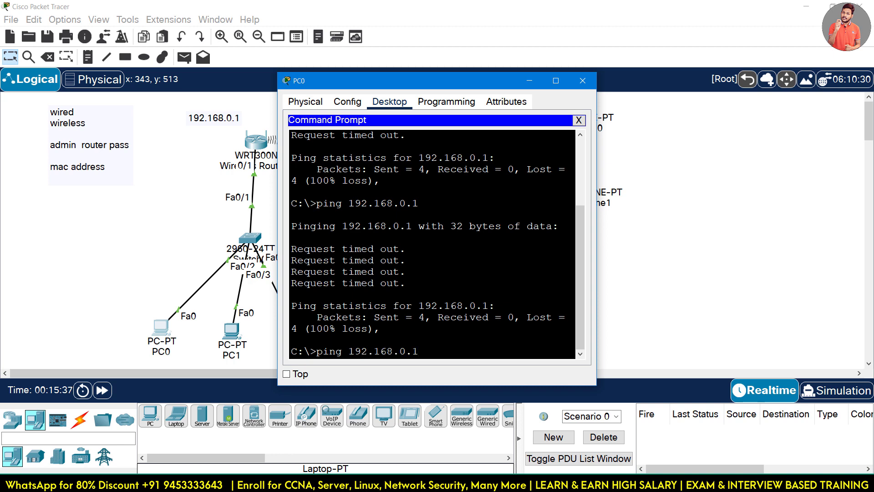
pyautogui.press('Return')
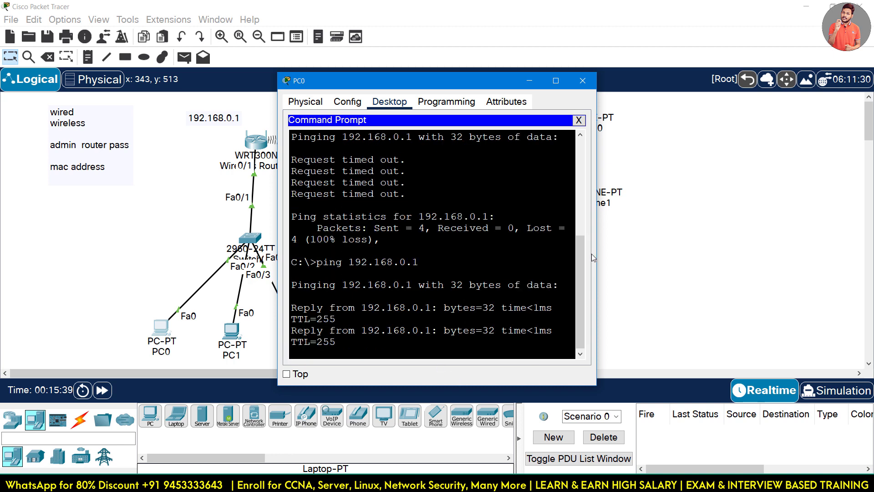
pyautogui.moveTo(595, 253); pyautogui.dragTo(743, 253)
pyautogui.click(136, 259)
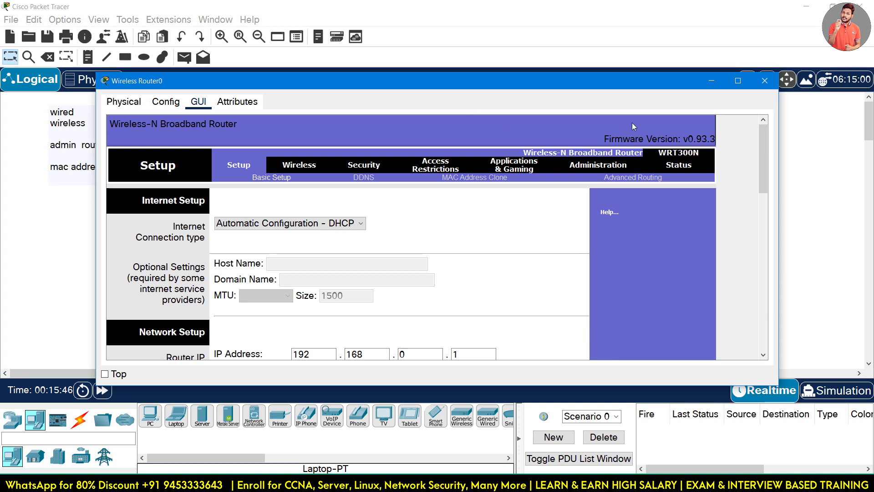
# View Wireless Router0's physical back panel zoomed in and maximized, then close its window.
pyautogui.click(124, 101)
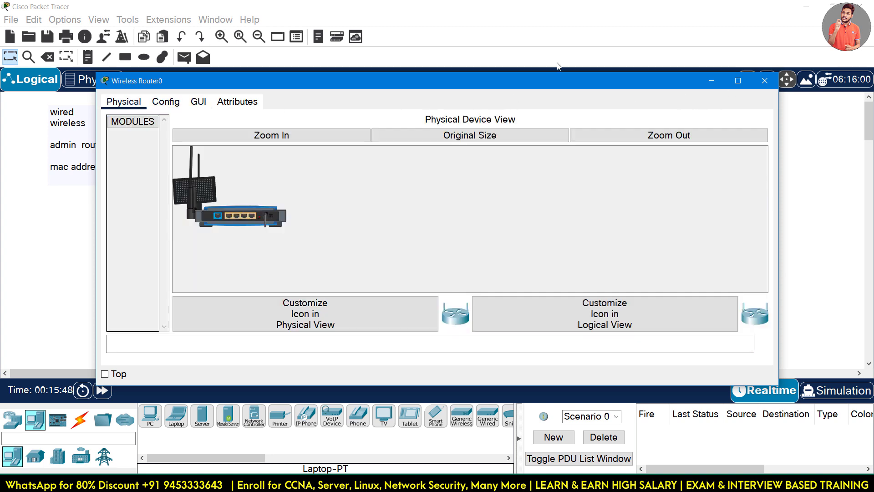
pyautogui.click(263, 135)
pyautogui.click(738, 80)
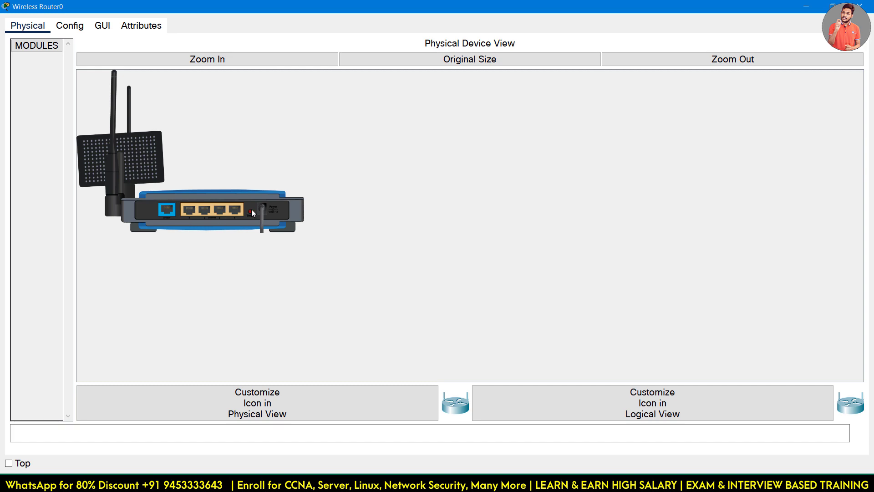
pyautogui.click(860, 6)
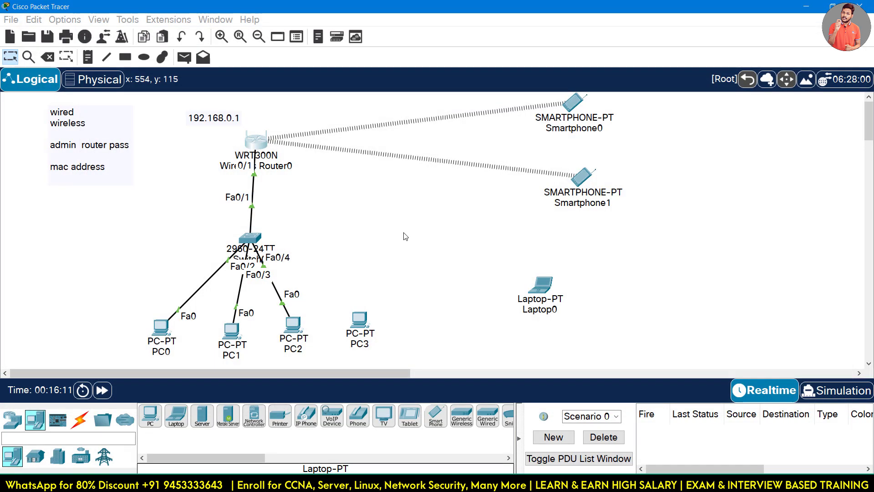
# Load 192.168.0.1 in PC0's Web Browser.
pyautogui.click(163, 327)
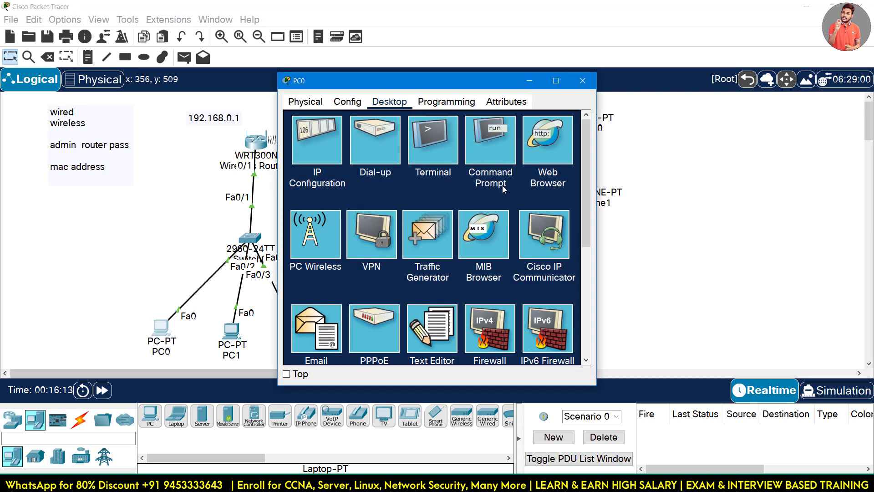
pyautogui.click(533, 150)
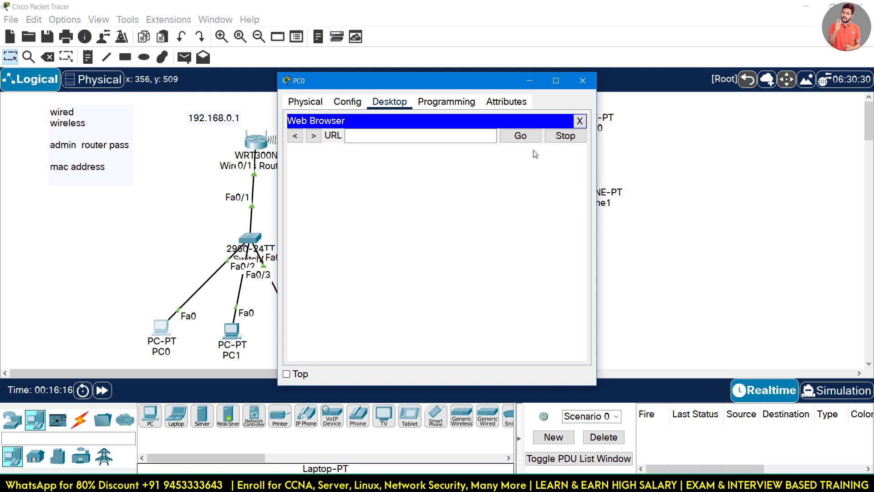
pyautogui.click(469, 140)
pyautogui.write('192.16')
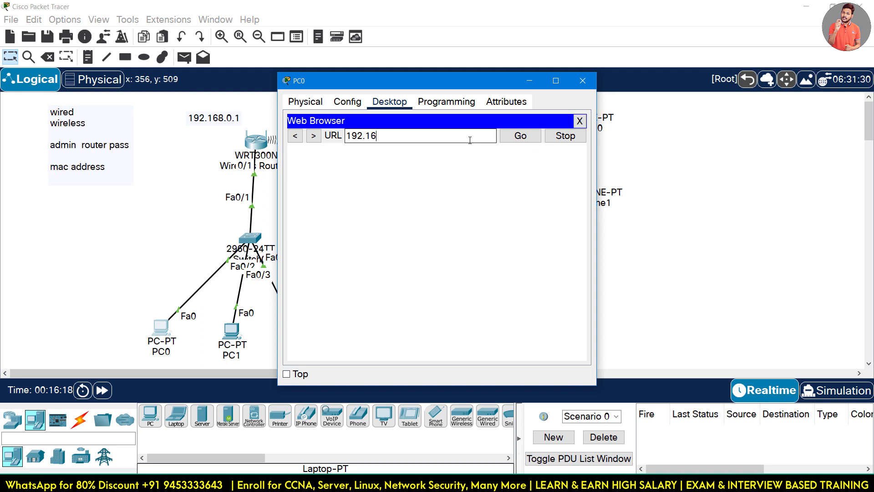
pyautogui.write('8.0.1')
pyautogui.click(524, 136)
# Sign in with the router's admin user name and password, then minimize PC0's window.
pyautogui.click(430, 219)
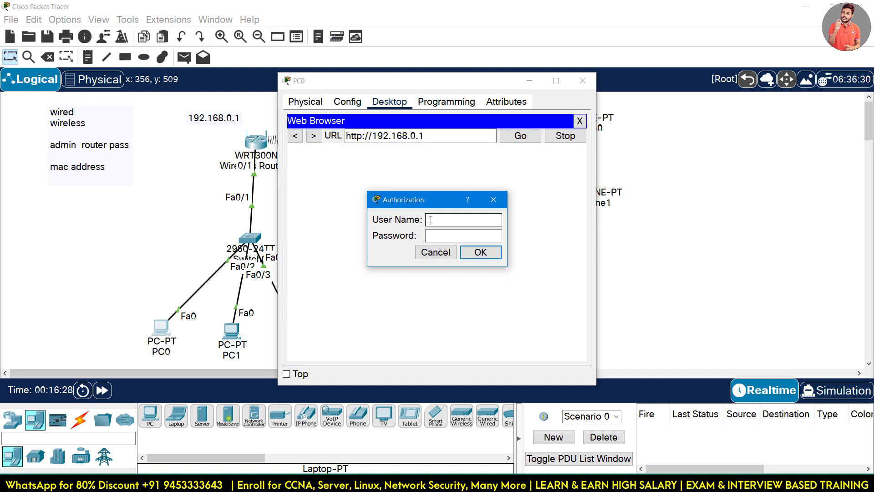
pyautogui.write('r')
pyautogui.write('admin')
pyautogui.press('Tab')
pyautogui.write('admin')
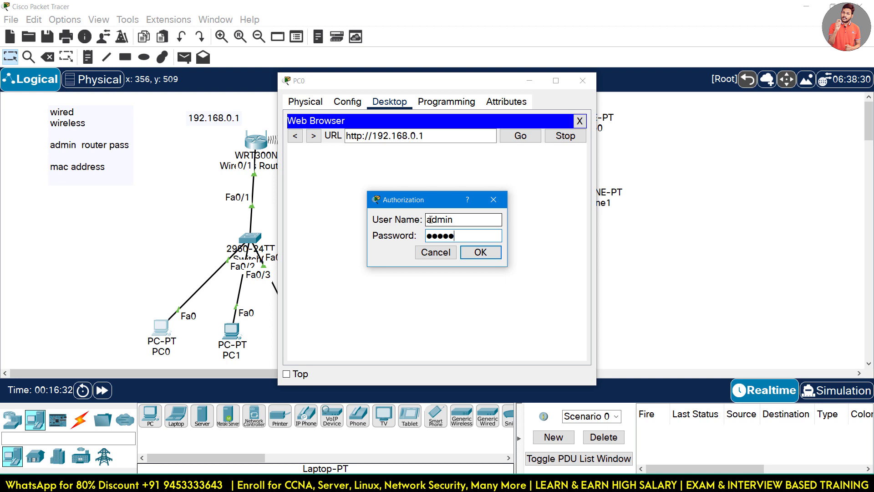
pyautogui.click(480, 252)
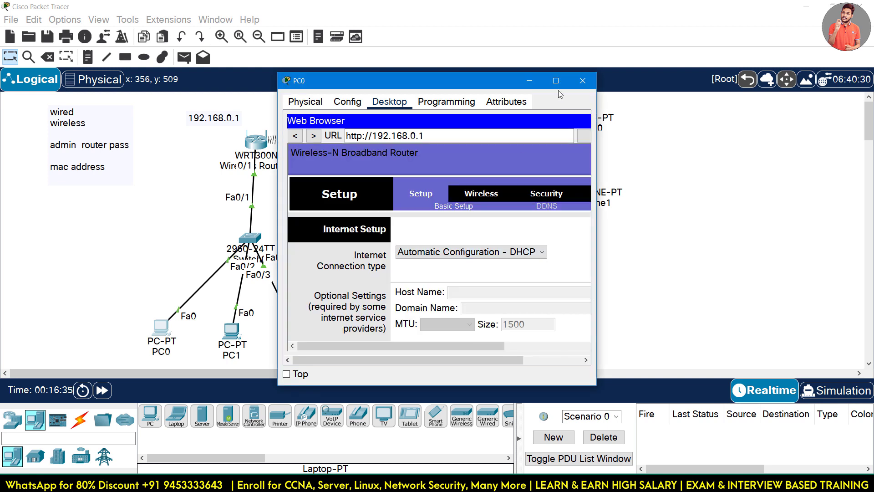
pyautogui.moveTo(489, 86); pyautogui.dragTo(413, 80)
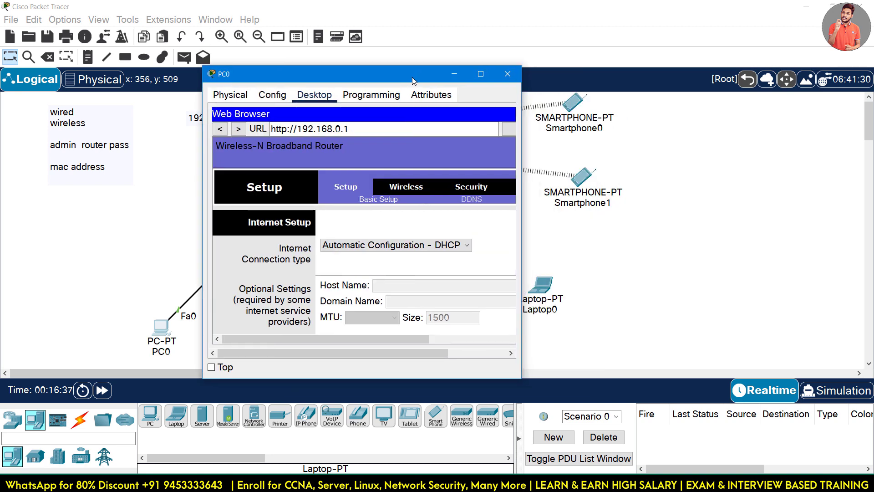
pyautogui.click(456, 75)
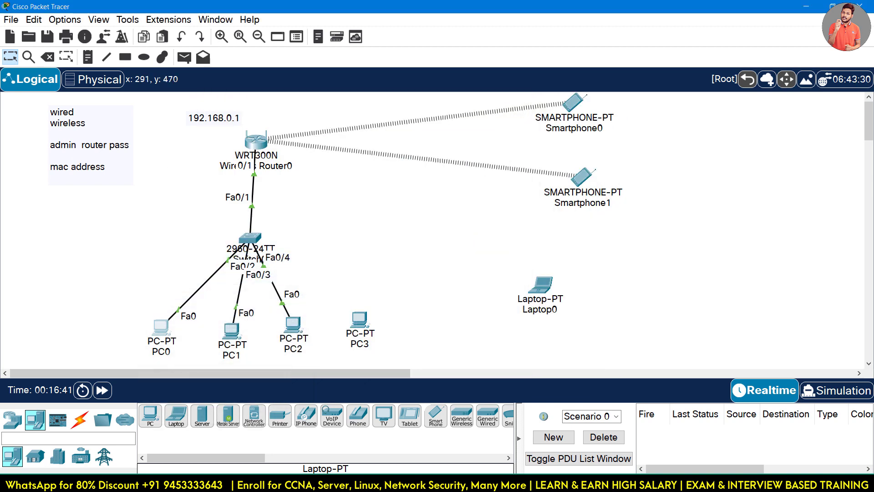
# In Preferences > Font, choose 10 pt application font and CLI size 11, then apply and close.
pyautogui.click(65, 19)
pyautogui.press('Escape')
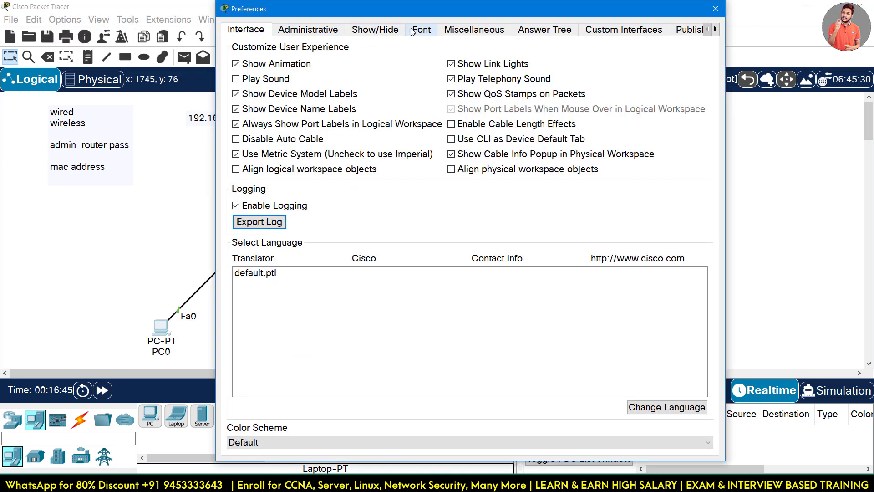
pyautogui.click(411, 30)
pyautogui.click(380, 71)
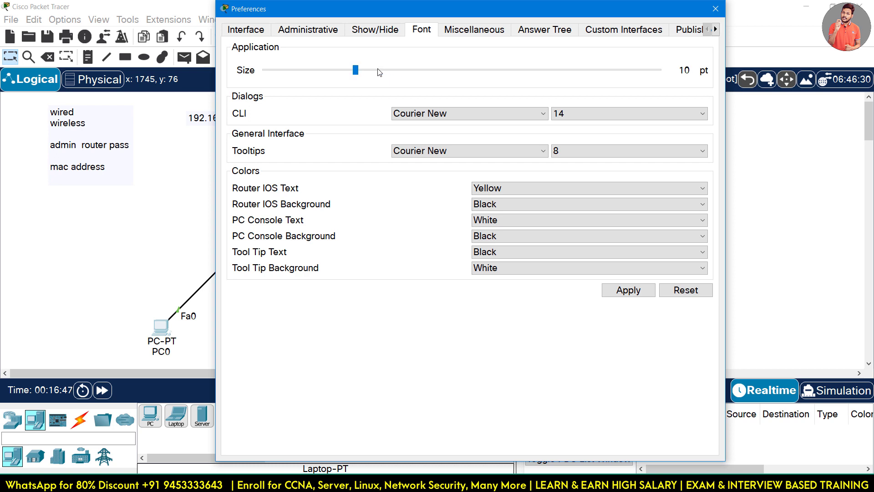
pyautogui.click(378, 72)
pyautogui.click(343, 73)
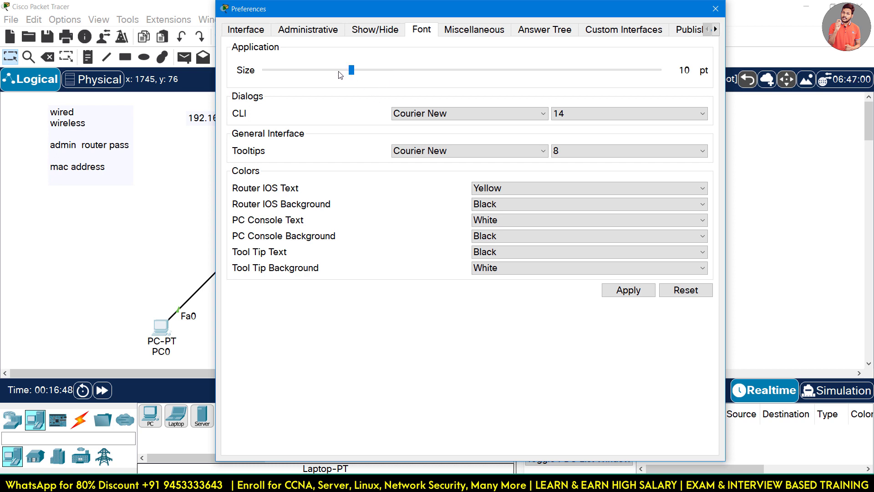
pyautogui.click(579, 114)
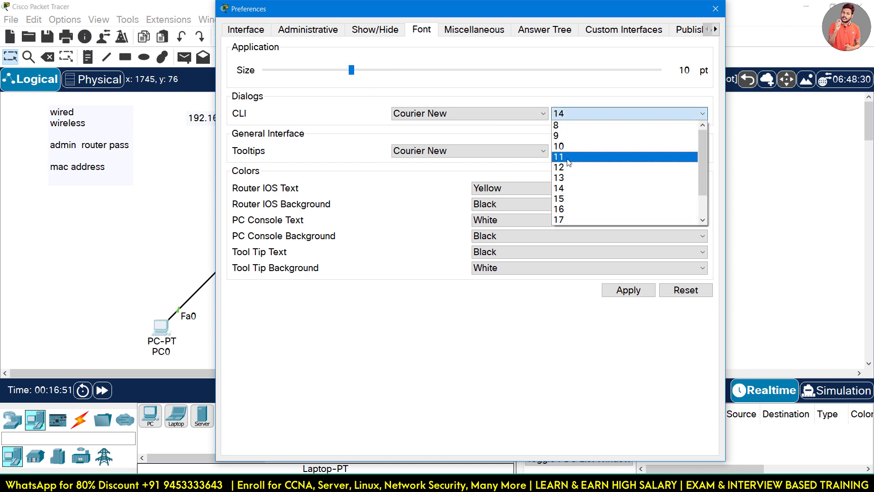
pyautogui.click(569, 157)
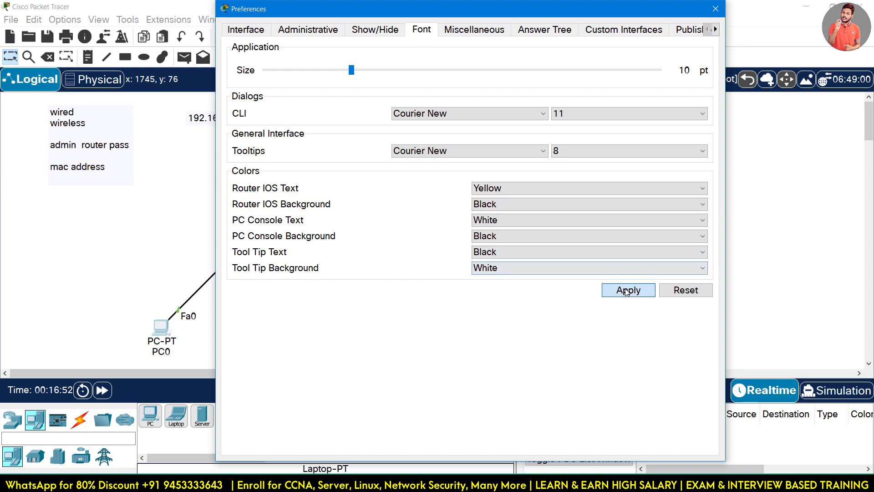
pyautogui.click(627, 292)
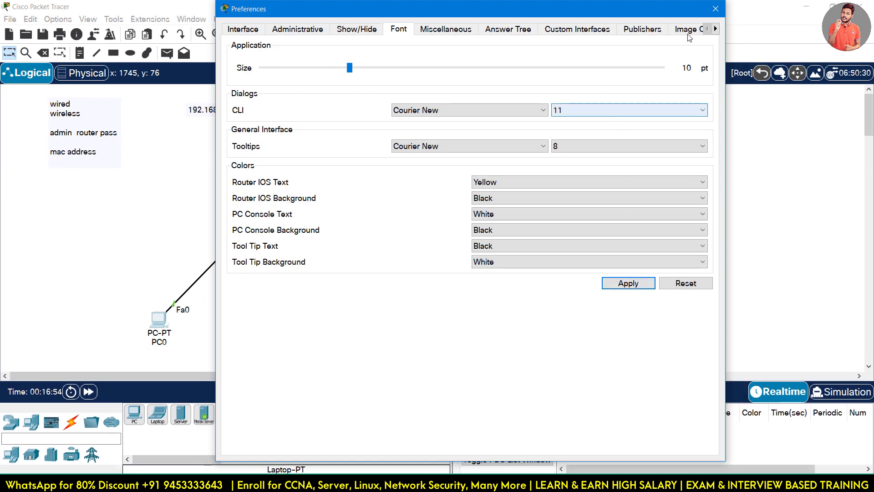
pyautogui.click(715, 9)
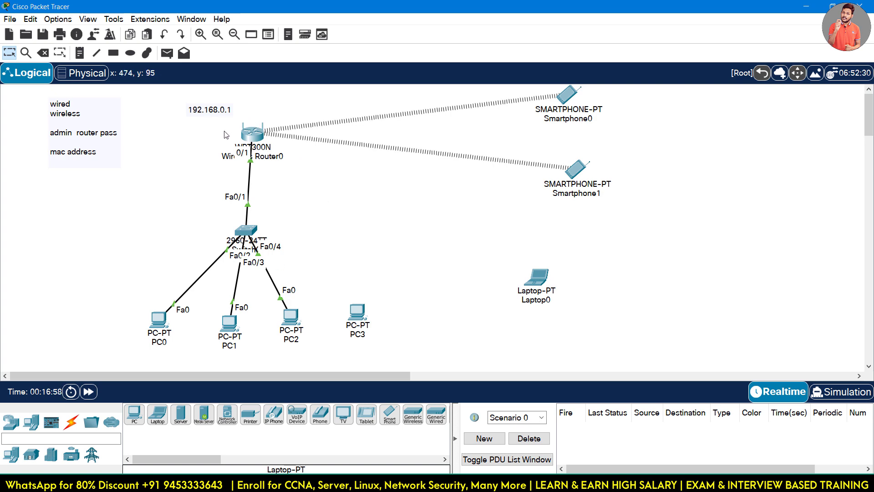
# Browse to 192.168.0.1 in PC0's Web Browser and log in with the router's admin user name and password.
pyautogui.click(159, 320)
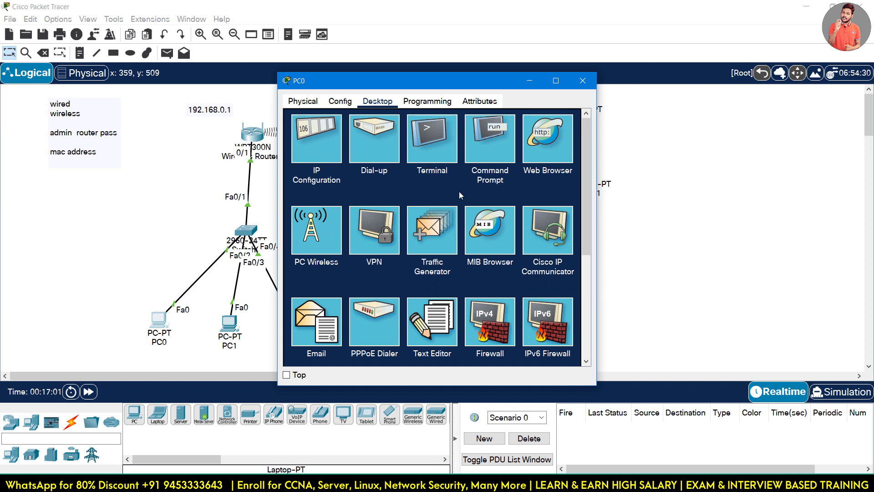
pyautogui.click(546, 149)
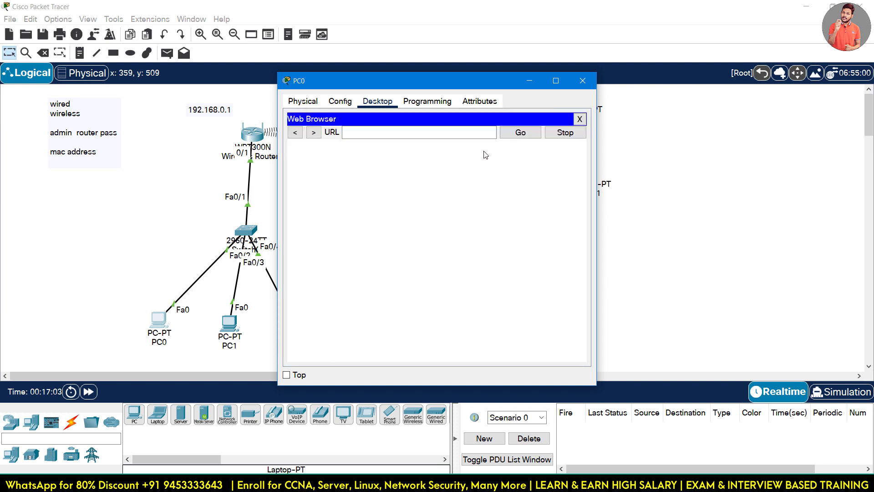
pyautogui.click(438, 133)
pyautogui.write('192.16')
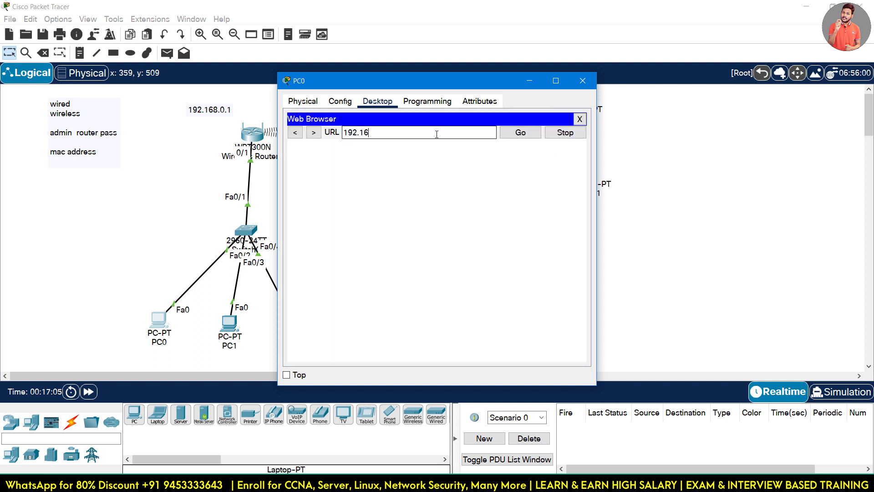
pyautogui.write('8.0.1')
pyautogui.press('Return')
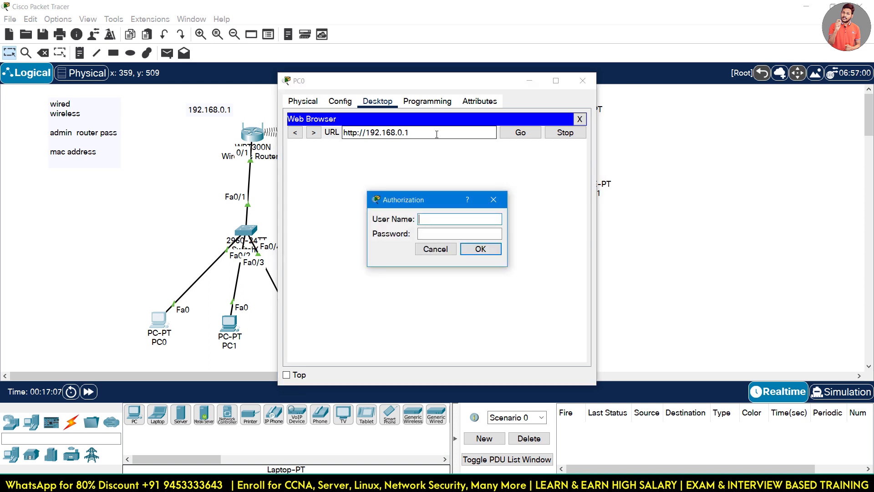
pyautogui.write('admin@12')
pyautogui.press('BackSpace')
pyautogui.press('BackSpace')
pyautogui.press('BackSpace')
pyautogui.press('Tab')
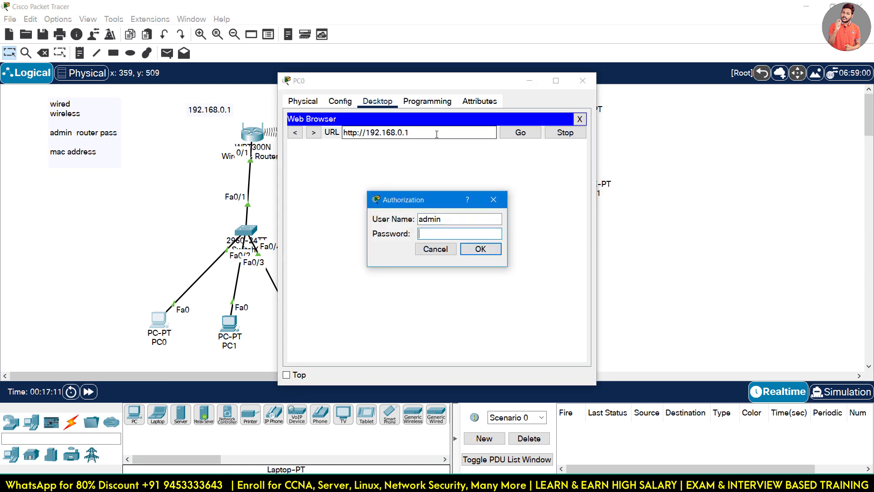
pyautogui.write('admin')
pyautogui.press('Return')
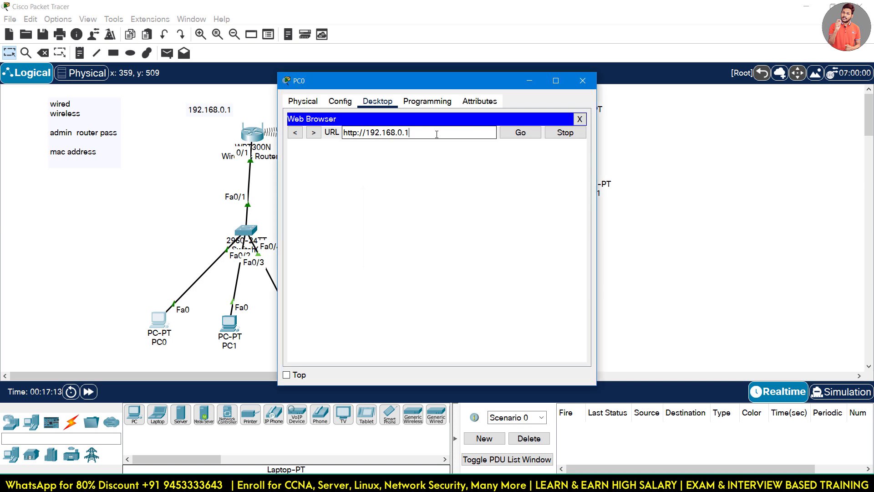
# On the router's Administration > Management page, enter and confirm a new Router Password, then Save Settings.
pyautogui.moveTo(501, 80); pyautogui.dragTo(259, 1)
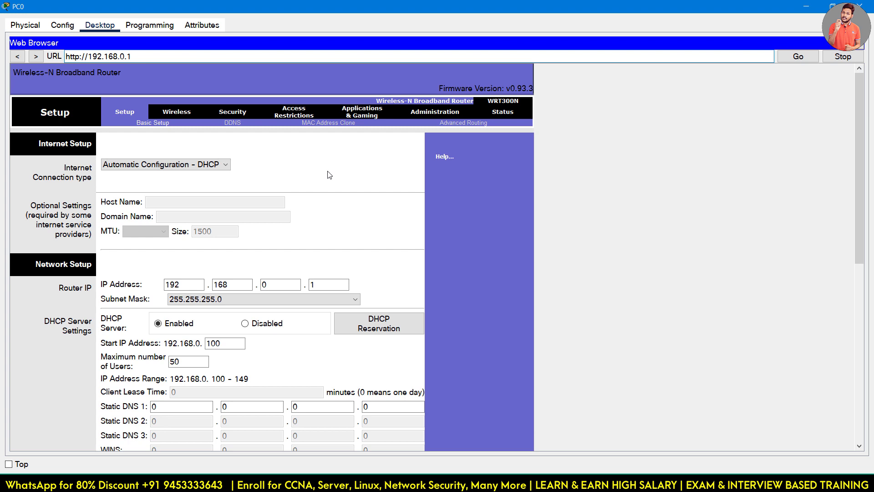
pyautogui.click(433, 111)
pyautogui.click(205, 165)
pyautogui.doubleClick(205, 165)
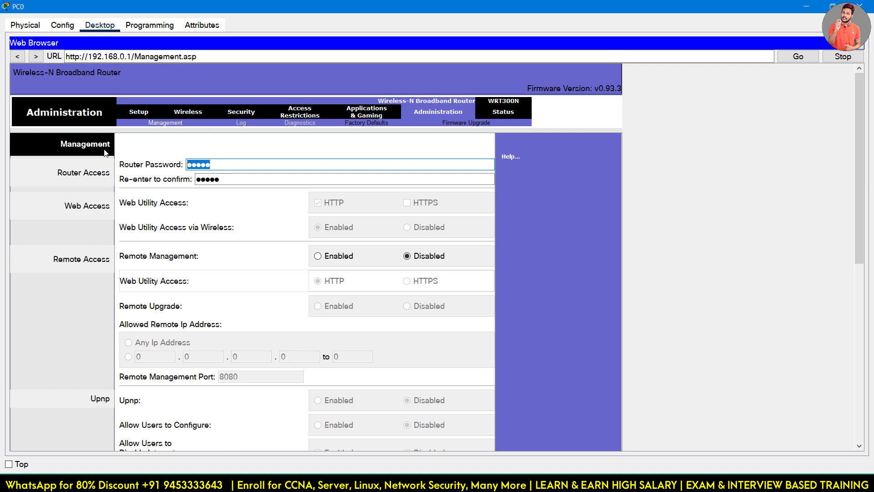
pyautogui.write('cis')
pyautogui.press('Tab')
pyautogui.write('cisco')
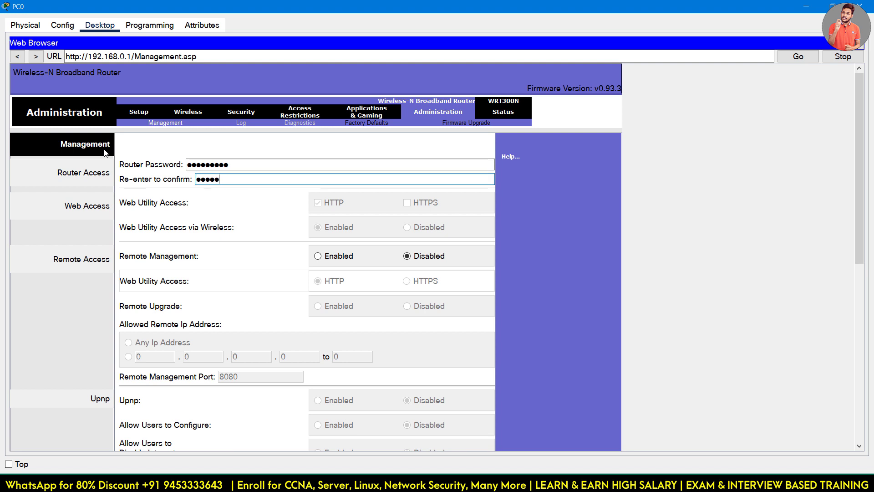
pyautogui.write('@1')
pyautogui.scroll(-6, 664, 252)
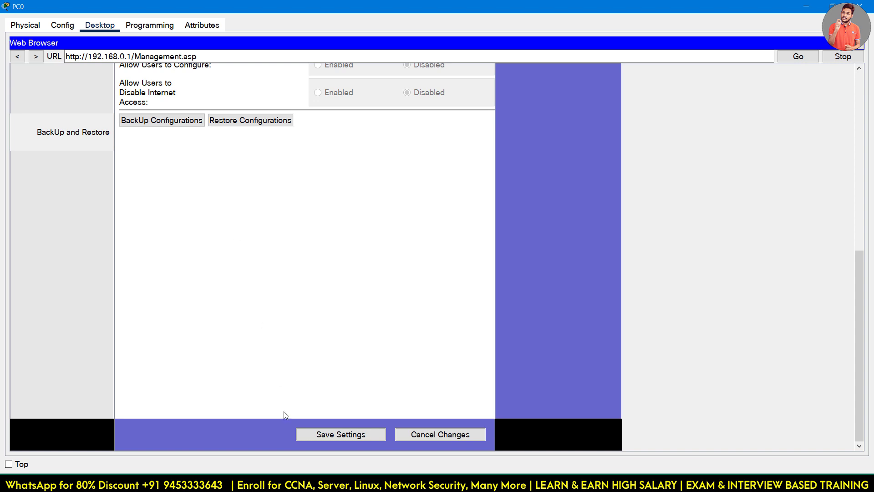
pyautogui.click(303, 434)
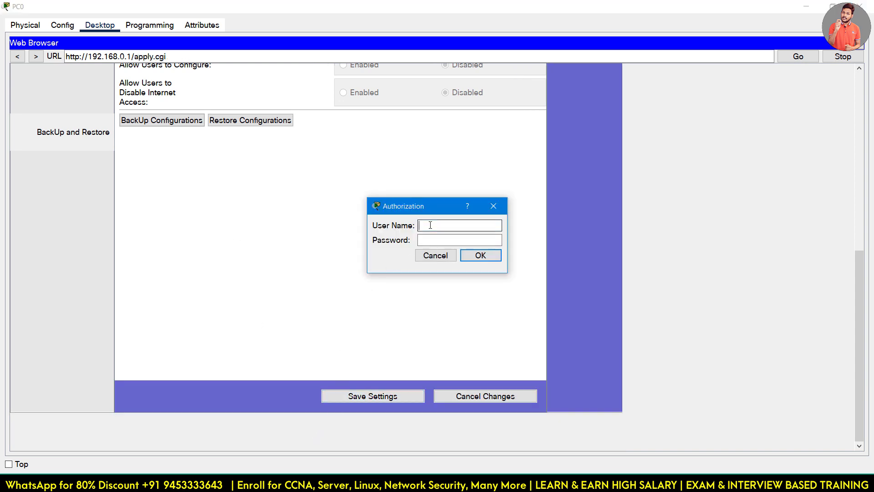
# Re-authenticate with the admin credentials so the settings apply, continue, and close PC0's window.
pyautogui.write('admin')
pyautogui.press('Tab')
pyautogui.write('a')
pyautogui.press('BackSpace')
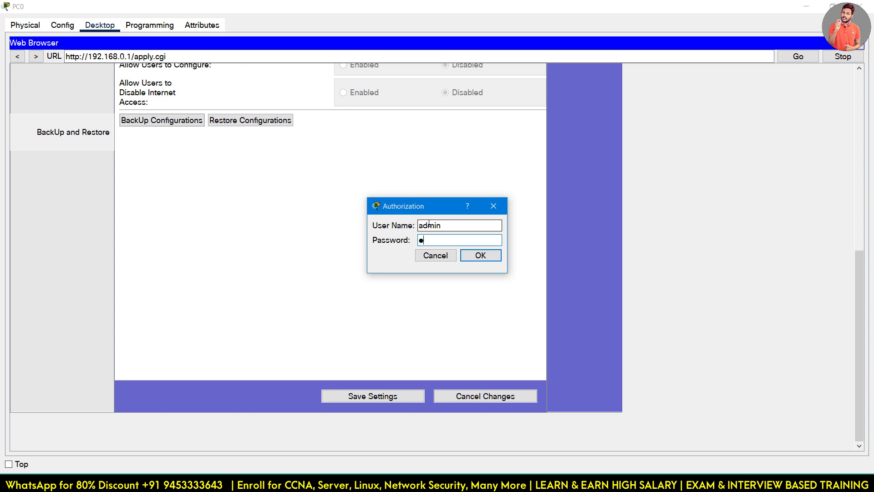
pyautogui.write('●●●●●●●●')
pyautogui.click(476, 257)
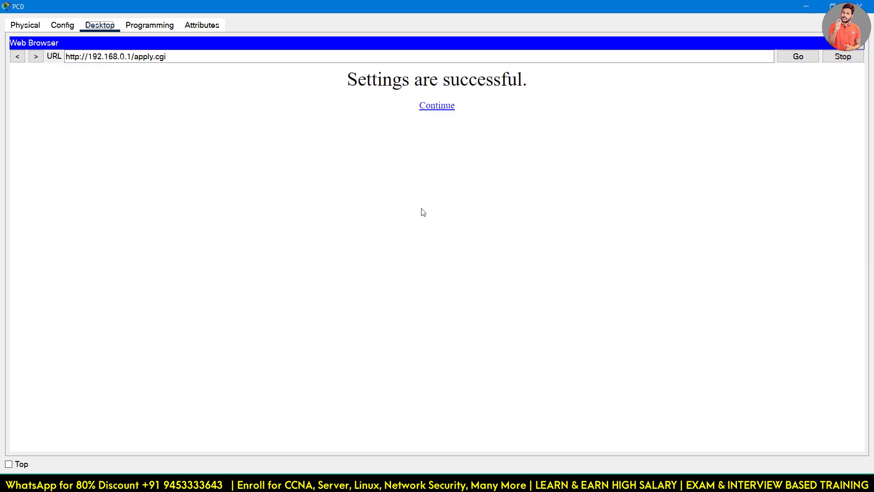
pyautogui.click(445, 110)
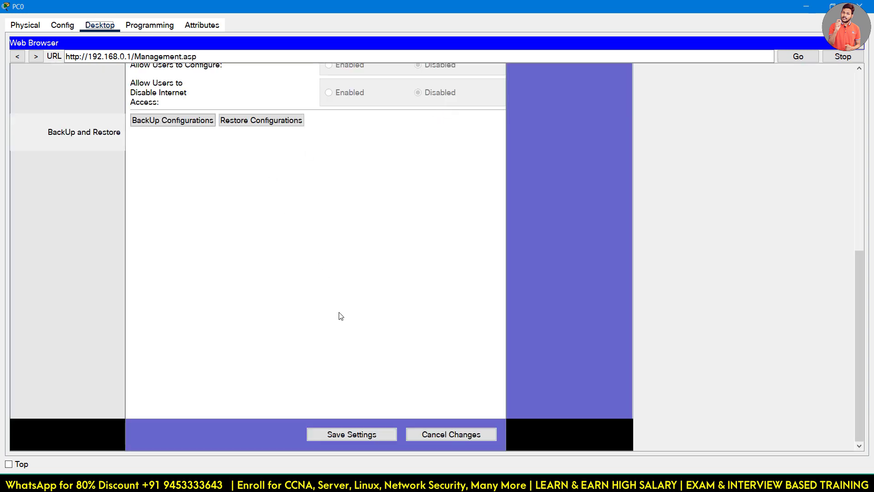
pyautogui.scroll(10, 341, 316)
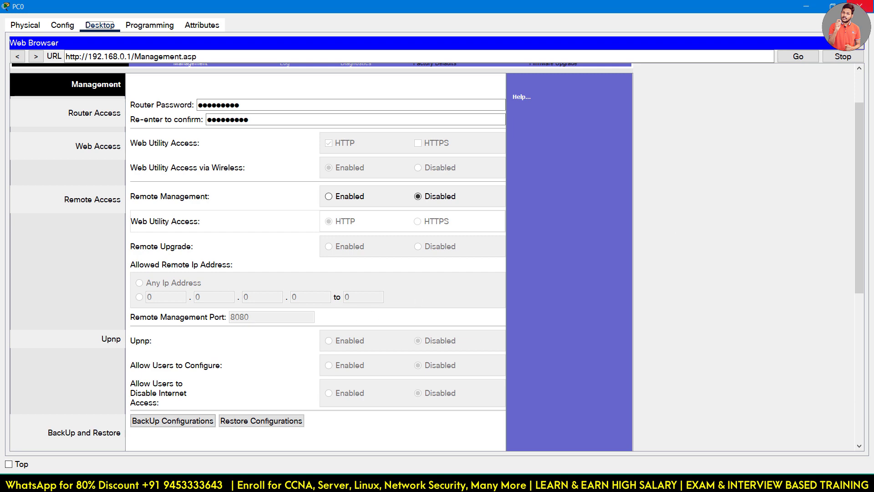
pyautogui.click(860, 6)
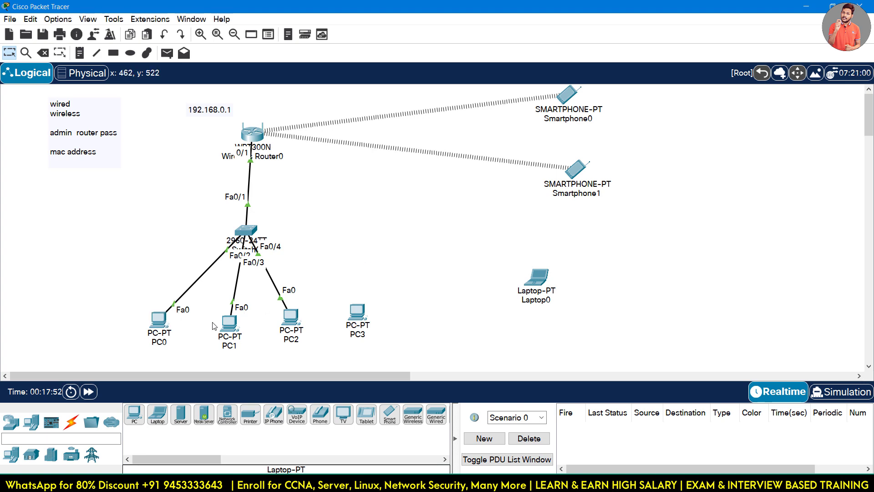
# Set PC1's IPv4 address to 192.168.0.3, mask 255.255.255.0, gateway 192.168.0.1.
pyautogui.click(229, 324)
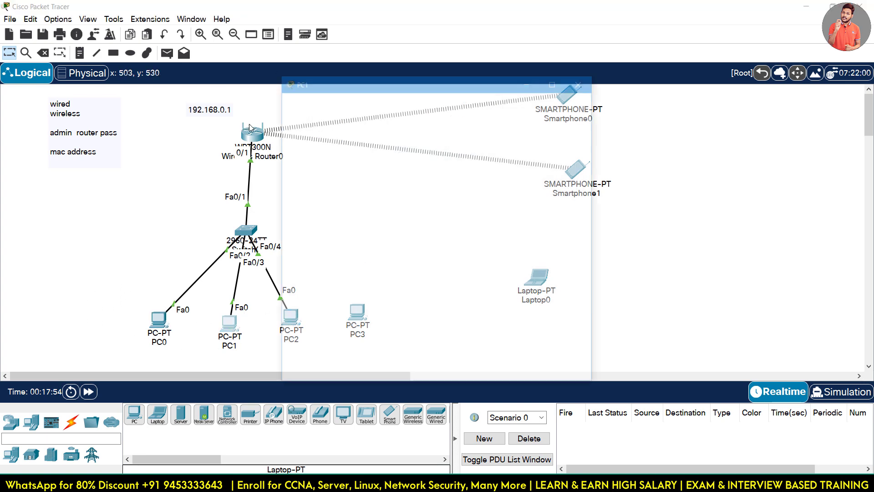
pyautogui.click(362, 100)
pyautogui.click(319, 137)
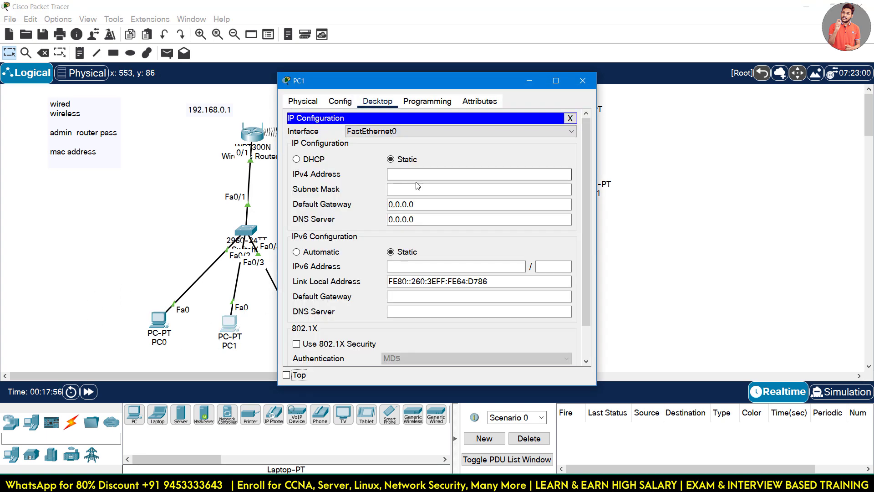
pyautogui.click(416, 175)
pyautogui.write('192.168.0')
pyautogui.press('Tab')
pyautogui.press('Tab')
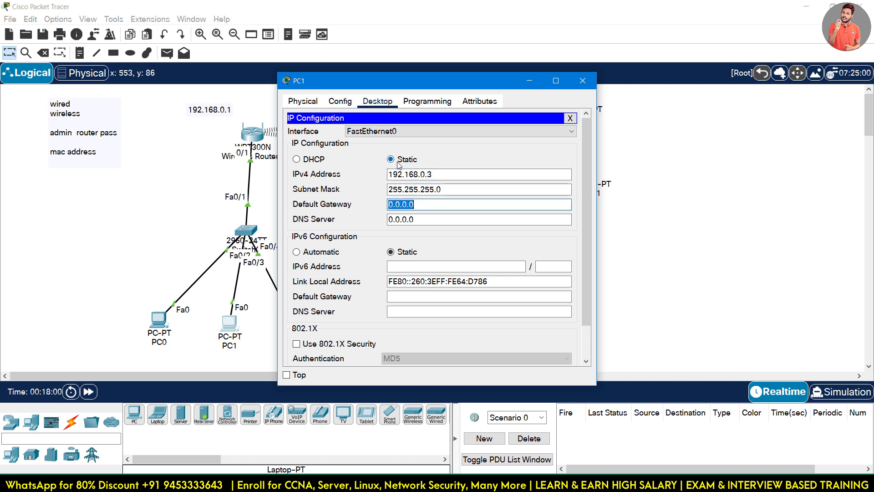
pyautogui.write('192.168.0.1')
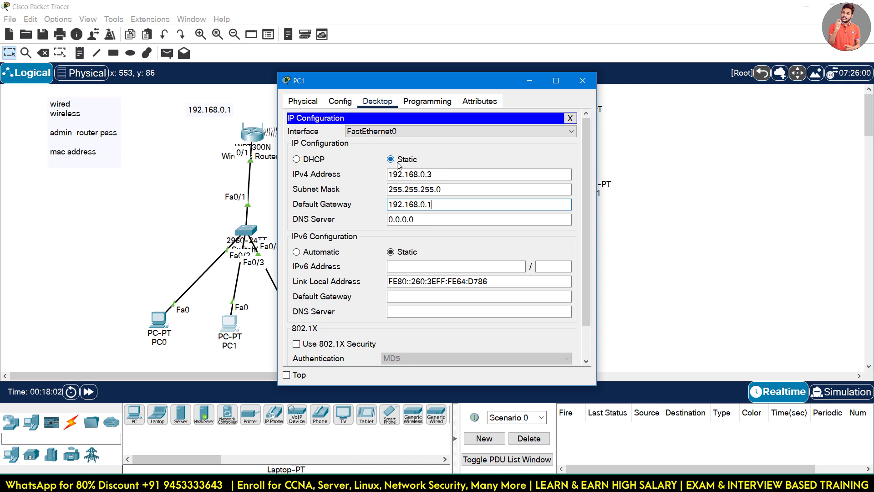
pyautogui.click(583, 81)
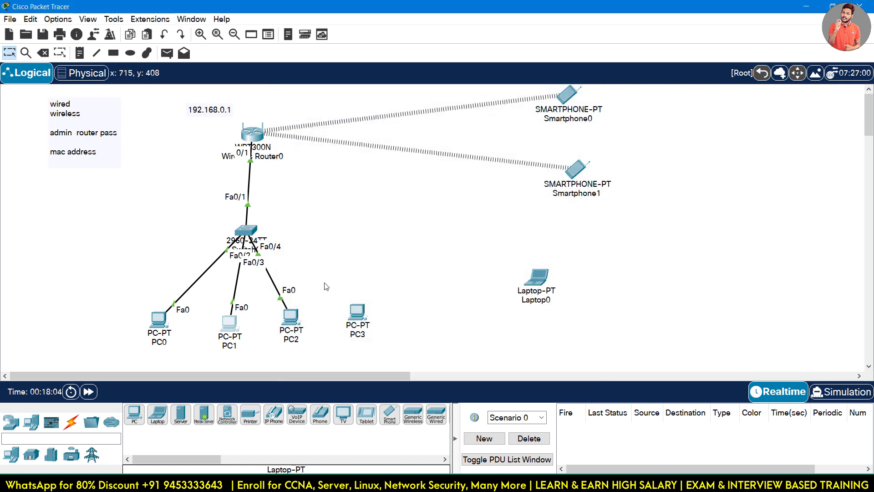
# With the Place Note tool, label PC0 as 192.168.0.2 and PC1 as 192.168.0.3.
pyautogui.moveTo(330, 275); pyautogui.dragTo(281, 364)
pyautogui.click(114, 53)
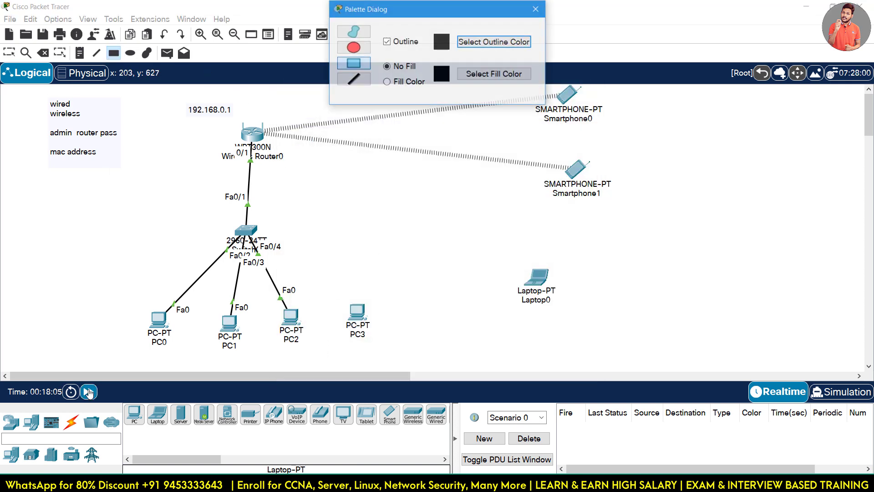
pyautogui.click(80, 53)
pyautogui.click(97, 321)
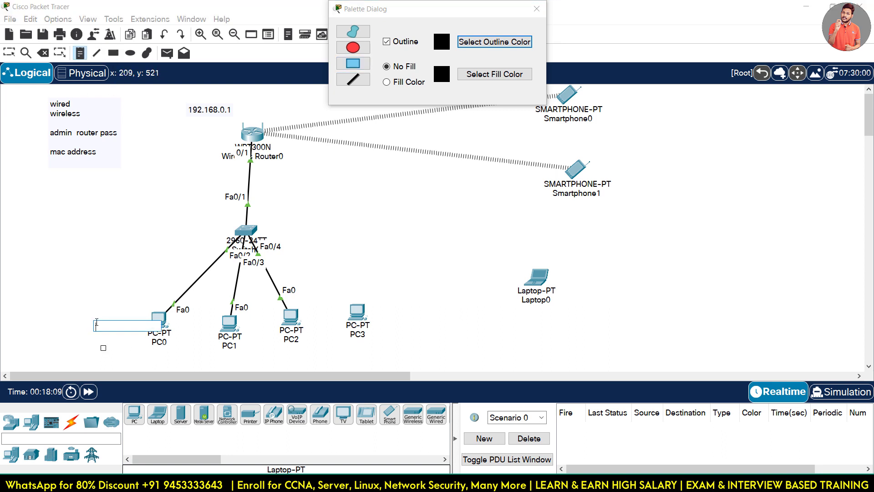
pyautogui.write('192.168')
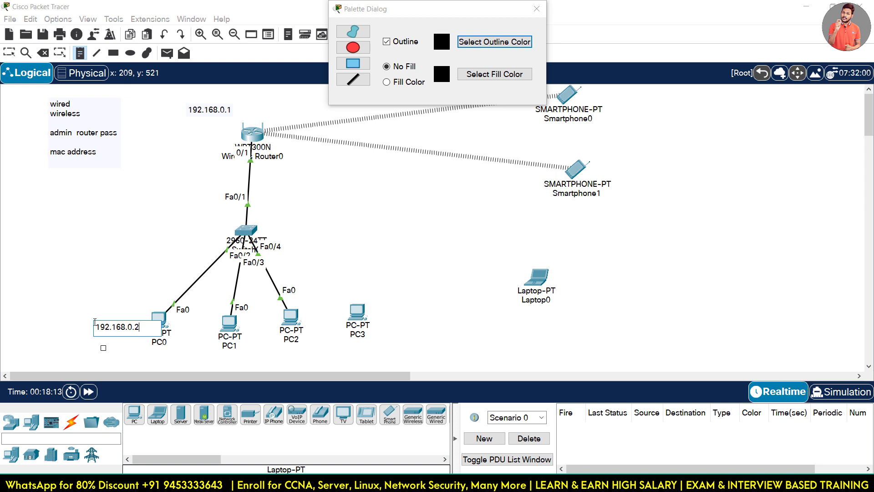
pyautogui.write('.0.2')
pyautogui.hotkey('ctrl', 'a')
pyautogui.hotkey('ctrl', 'c')
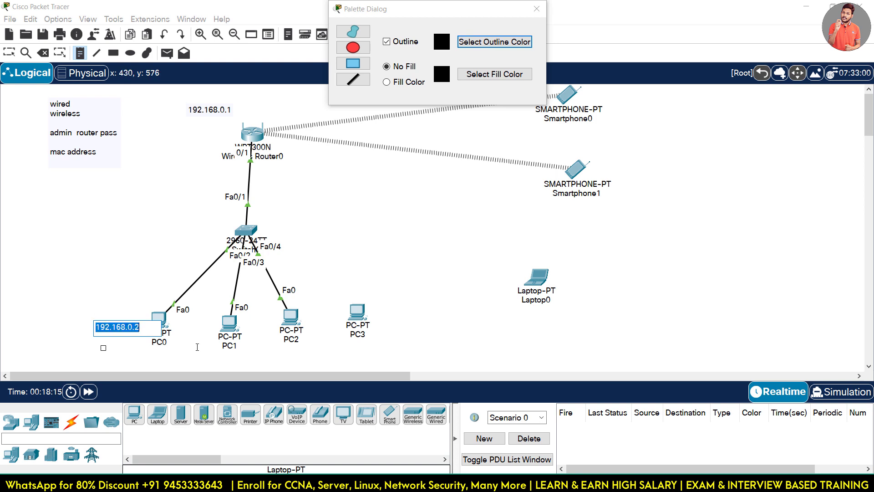
pyautogui.click(205, 351)
pyautogui.hotkey('ctrl', 'v')
pyautogui.press('BackSpace')
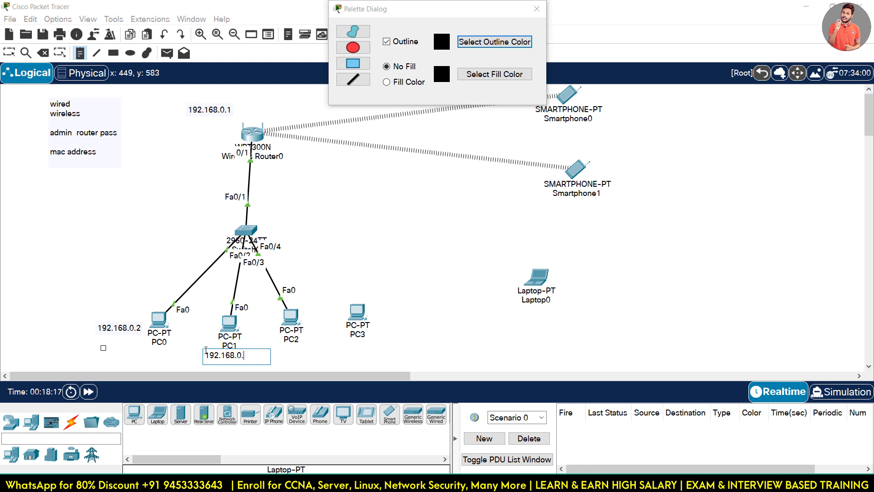
pyautogui.write('3')
# Add notes 192.168.0.4 under PC2 and 192.168.0.101 under PC3, then return to the Select tool.
pyautogui.click(280, 352)
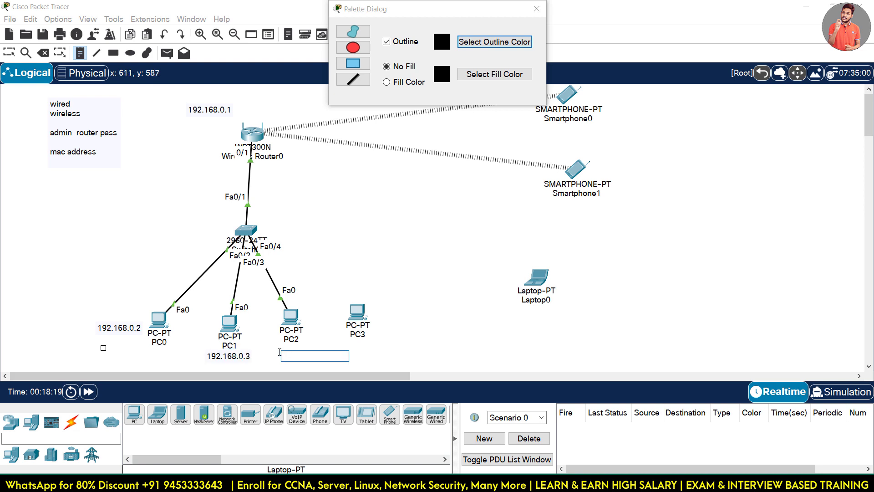
pyautogui.hotkey('ctrl', 'v')
pyautogui.press('BackSpace')
pyautogui.write('4')
pyautogui.click(369, 345)
pyautogui.hotkey('ctrl', 'v')
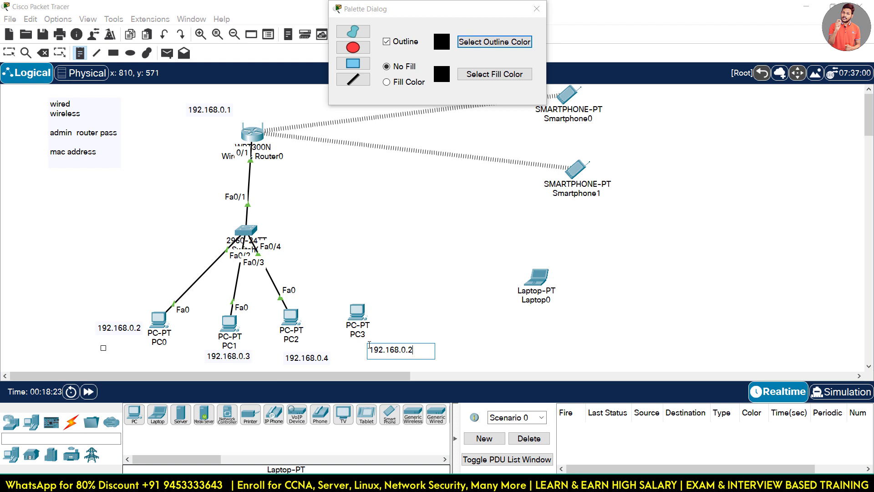
pyautogui.press('BackSpace')
pyautogui.write('1001')
pyautogui.press('BackSpace')
pyautogui.press('BackSpace')
pyautogui.press('BackSpace')
pyautogui.press('BackSpace')
pyautogui.press('BackSpace')
pyautogui.press('BackSpace')
pyautogui.press('BackSpace')
pyautogui.press('BackSpace')
pyautogui.press('BackSpace')
pyautogui.write('192.168.0.')
pyautogui.click(537, 8)
pyautogui.click(457, 218)
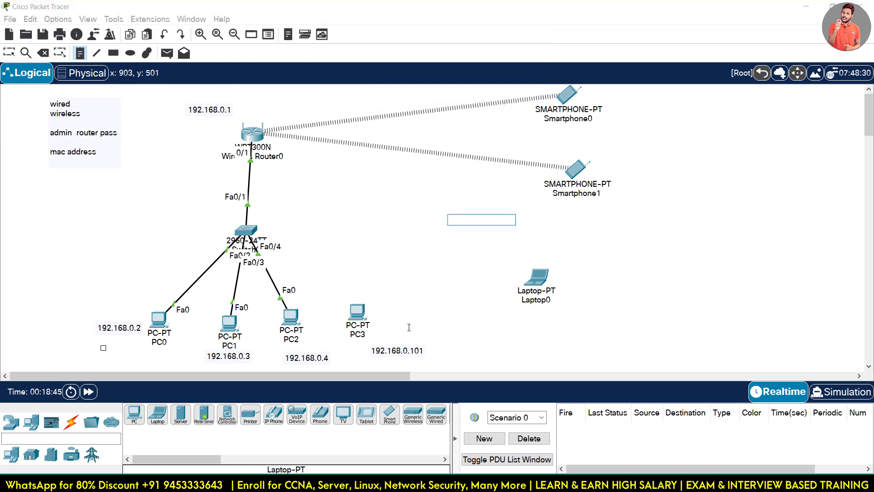
pyautogui.click(9, 53)
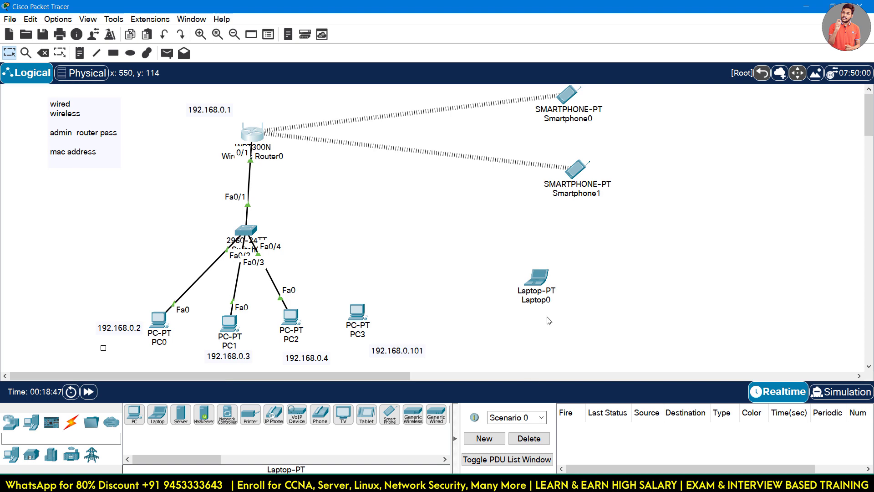
# Open Wireless Router0's GUI setup page.
pyautogui.click(252, 132)
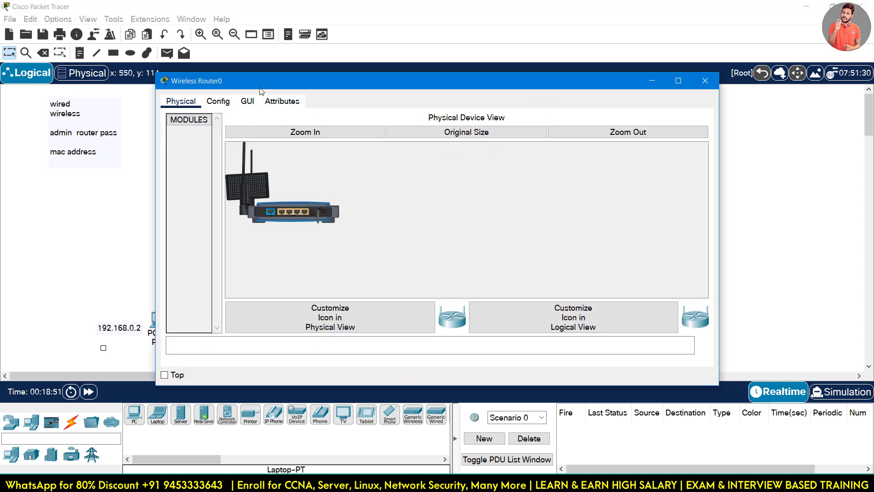
pyautogui.moveTo(258, 85); pyautogui.dragTo(164, 59)
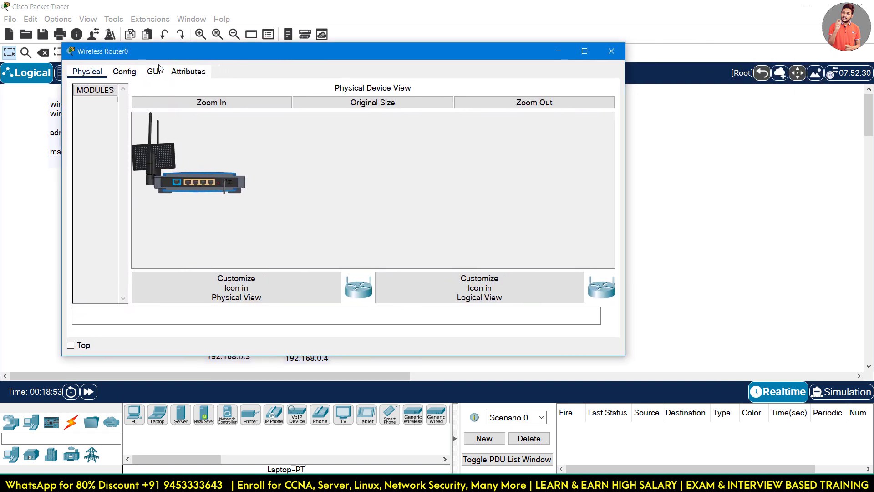
pyautogui.click(153, 72)
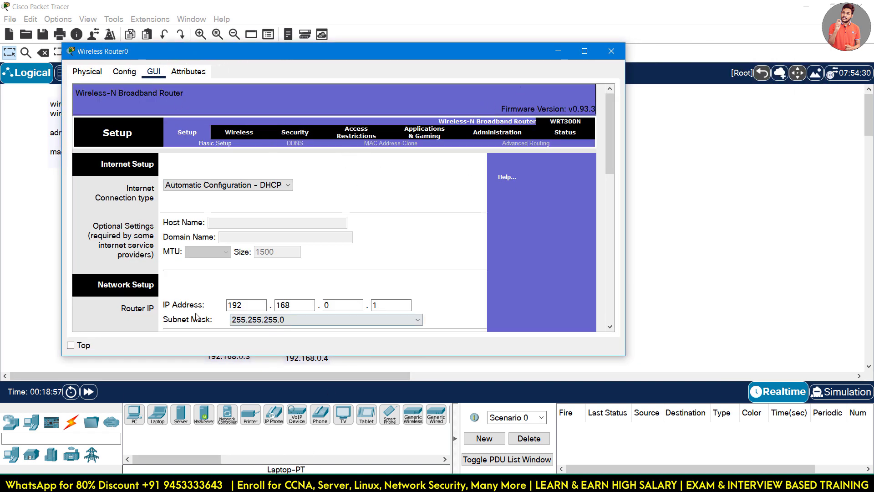
pyautogui.click(120, 484)
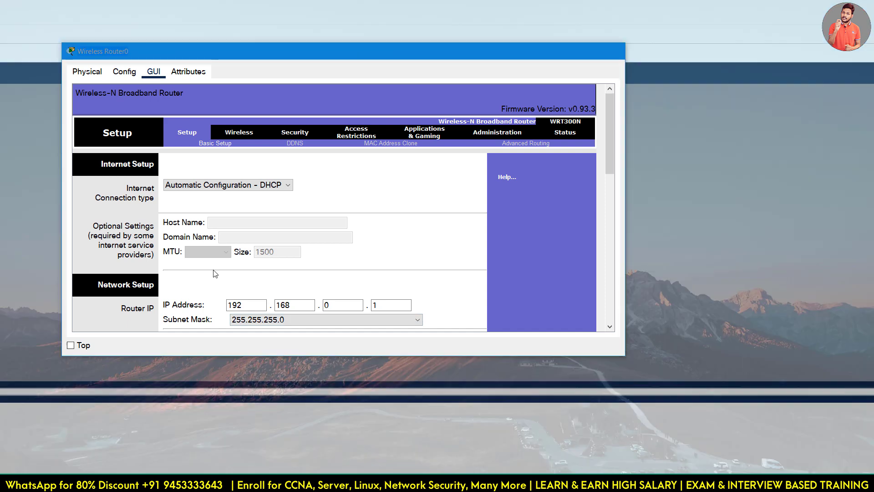
pyautogui.click(168, 428)
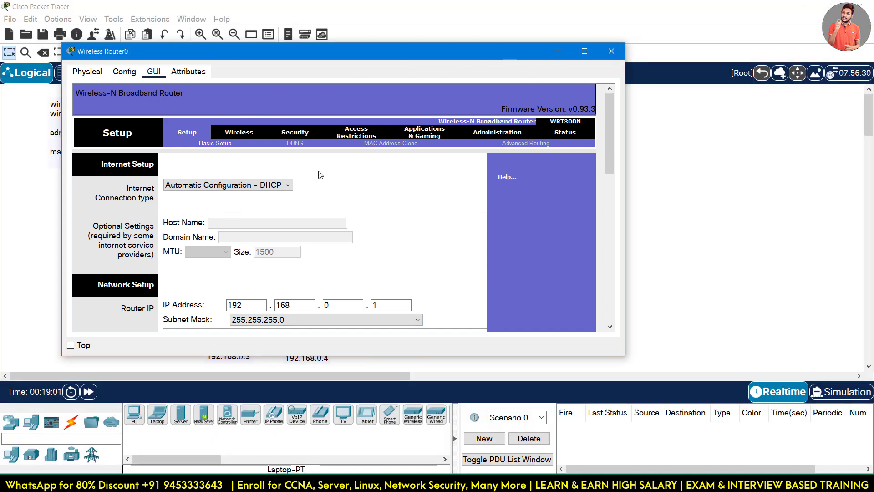
# Change the Network Name (SSID) from Default to sikholivewifi, keeping channel and band settings, and save.
pyautogui.click(239, 132)
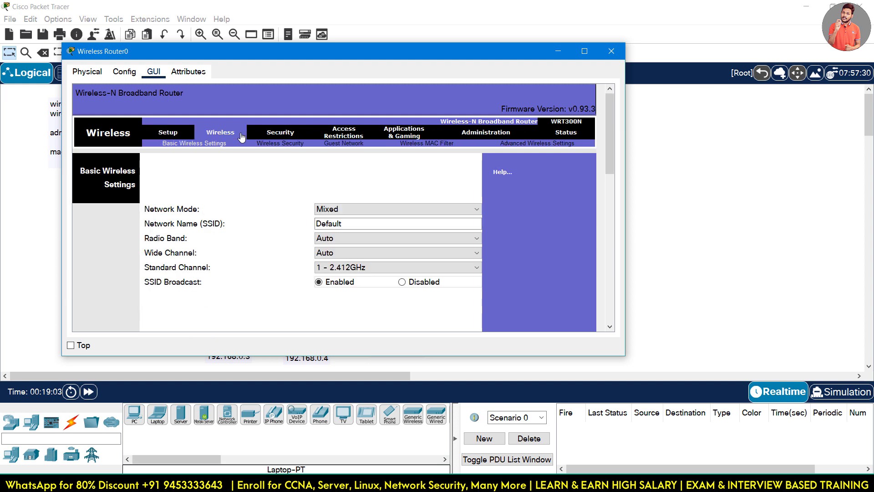
pyautogui.click(348, 223)
pyautogui.moveTo(344, 224); pyautogui.dragTo(306, 226)
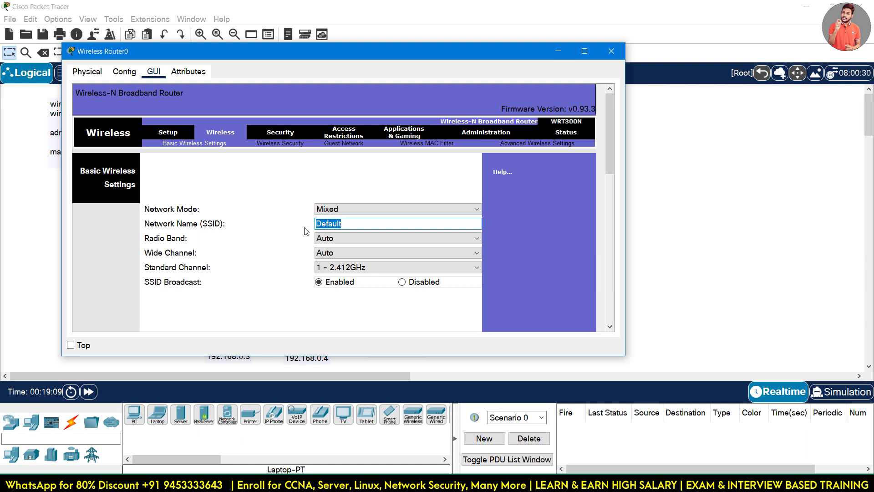
pyautogui.write('sikholivewifi')
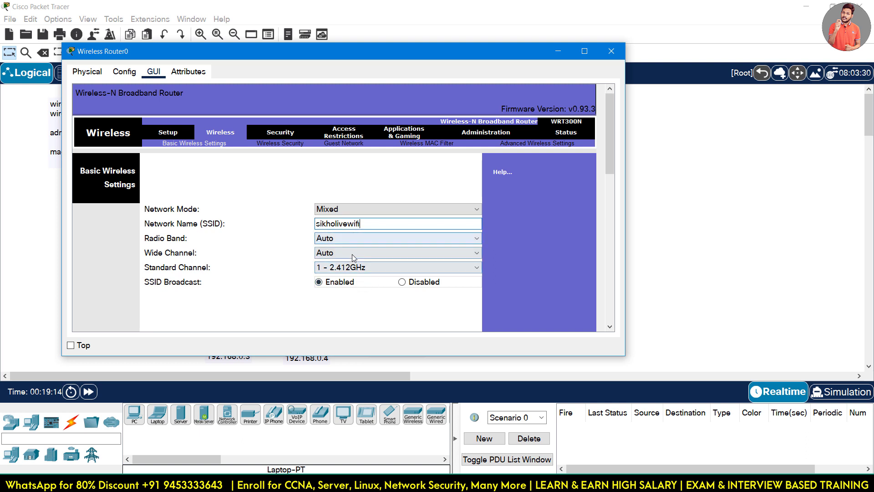
pyautogui.click(342, 272)
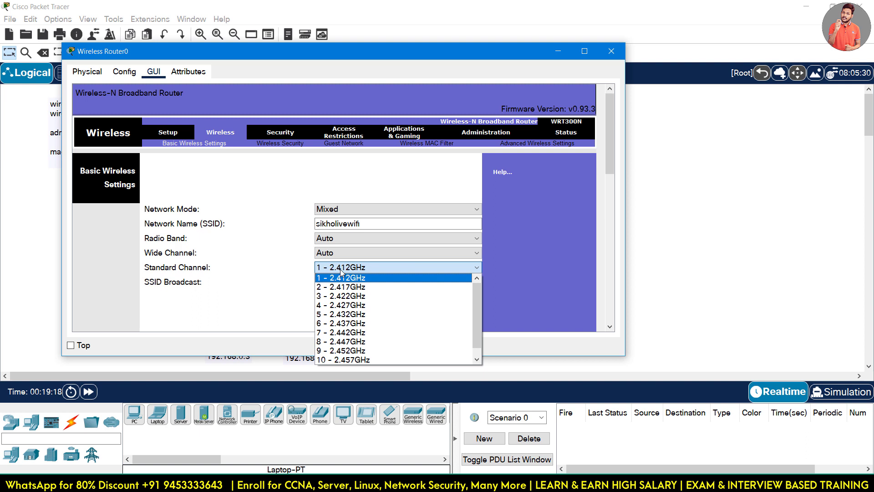
pyautogui.click(340, 270)
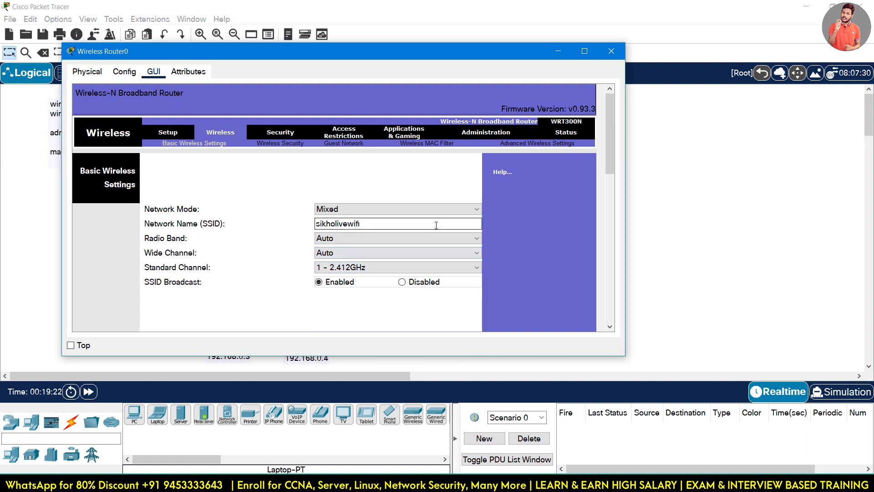
pyautogui.click(330, 239)
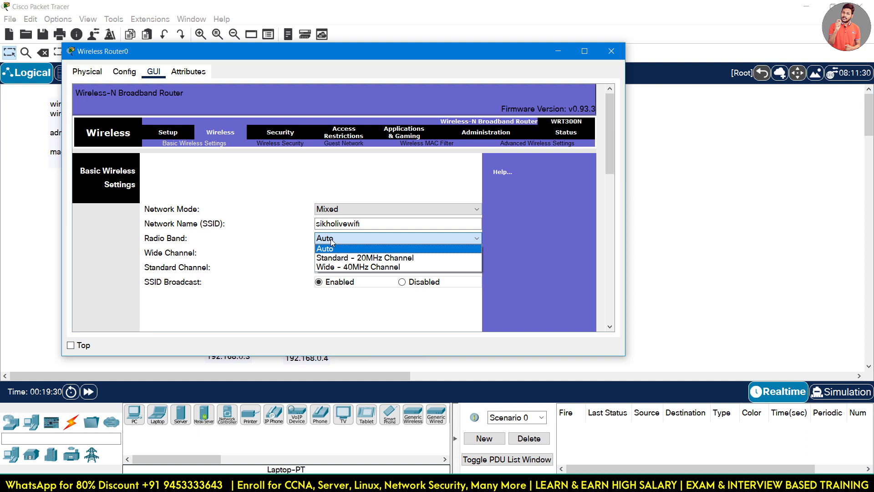
pyautogui.click(331, 239)
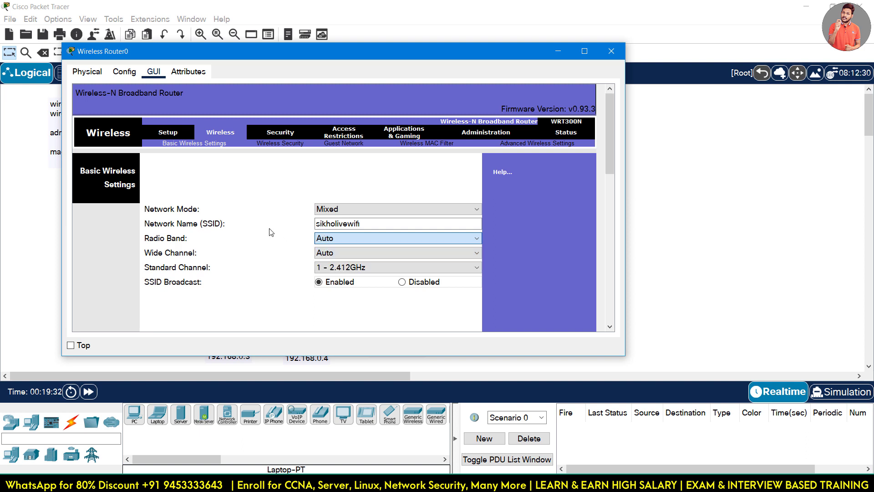
pyautogui.click(334, 253)
pyautogui.click(335, 263)
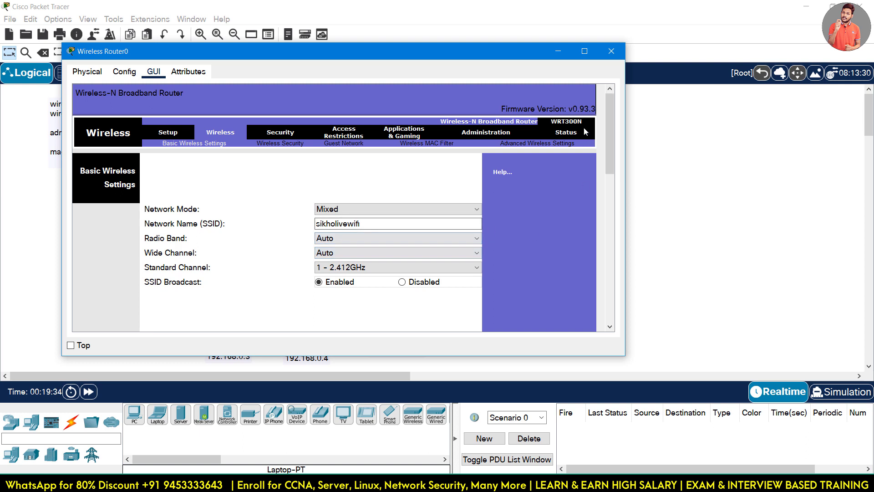
pyautogui.moveTo(611, 115); pyautogui.dragTo(611, 282)
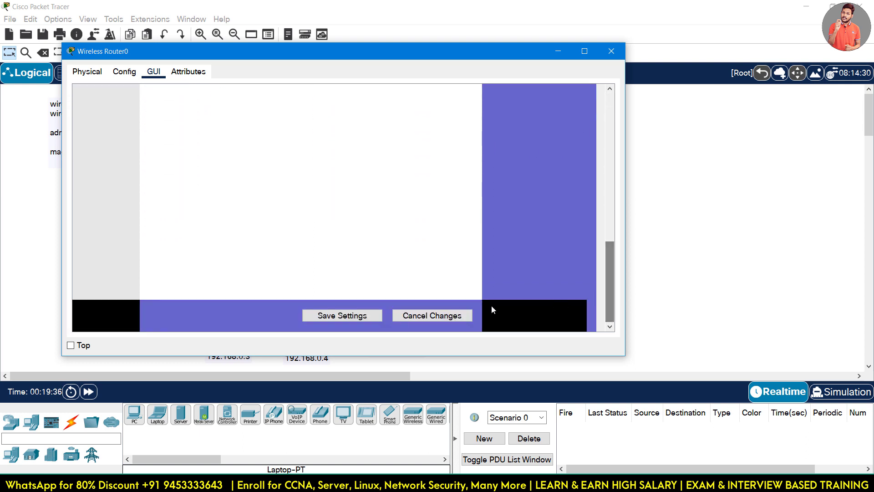
pyautogui.click(335, 317)
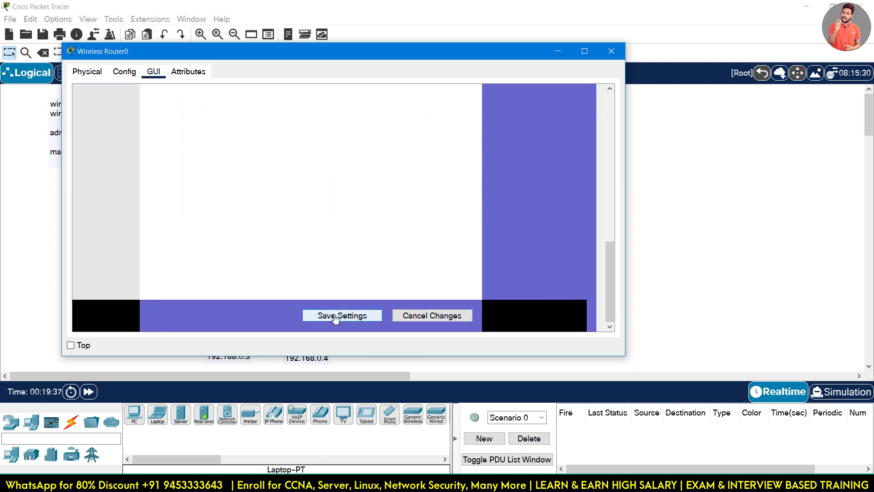
# Reposition the router window and go to the Wireless Security page.
pyautogui.moveTo(605, 279); pyautogui.dragTo(608, 131)
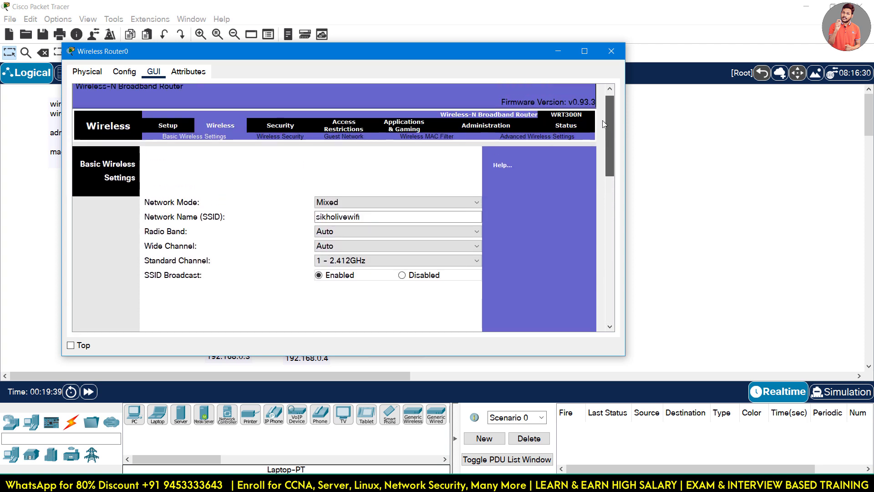
pyautogui.moveTo(494, 59); pyautogui.dragTo(508, 250)
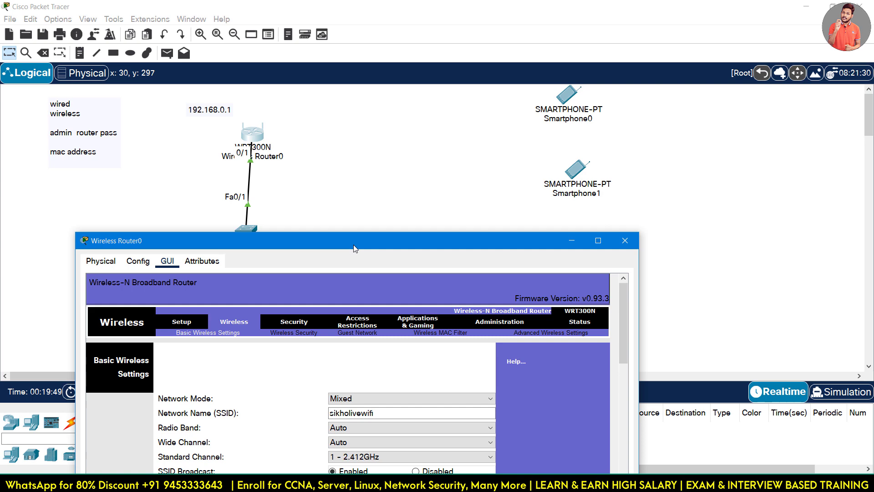
pyautogui.moveTo(355, 248); pyautogui.dragTo(353, 70)
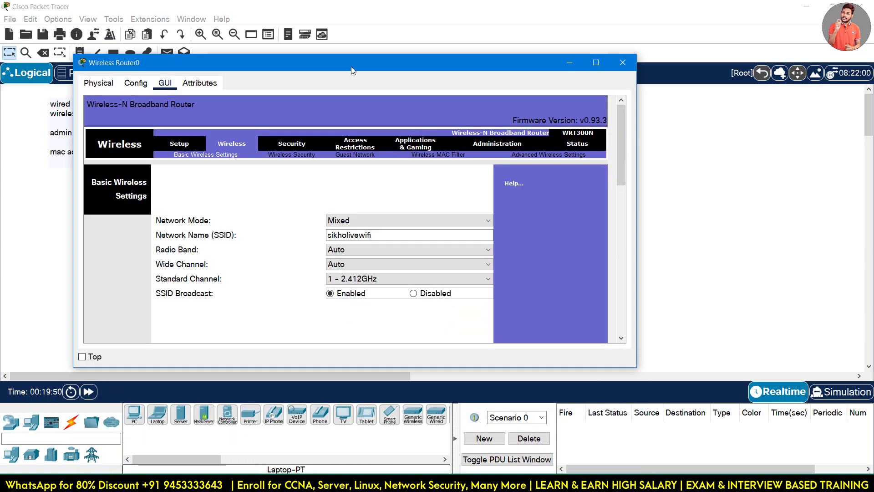
pyautogui.click(283, 155)
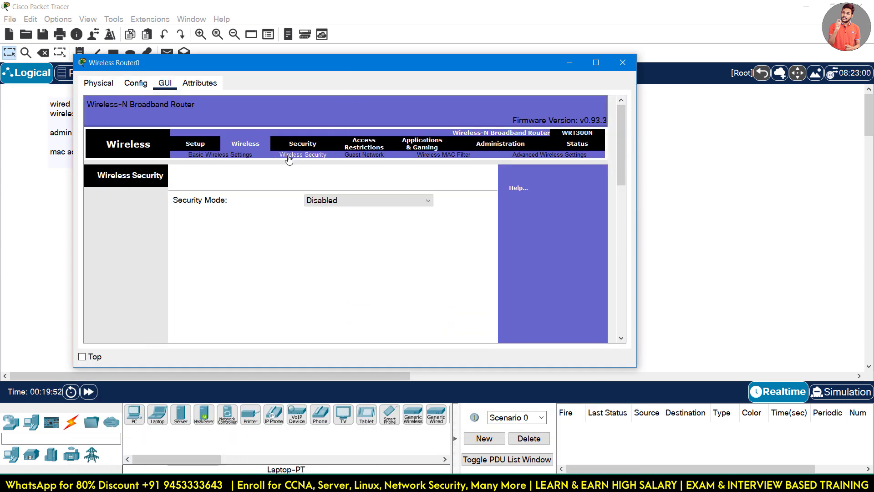
# Set Security Mode to WPA2 Personal, after briefly viewing WPA2 Enterprise, and enter the passphrase.
pyautogui.click(322, 203)
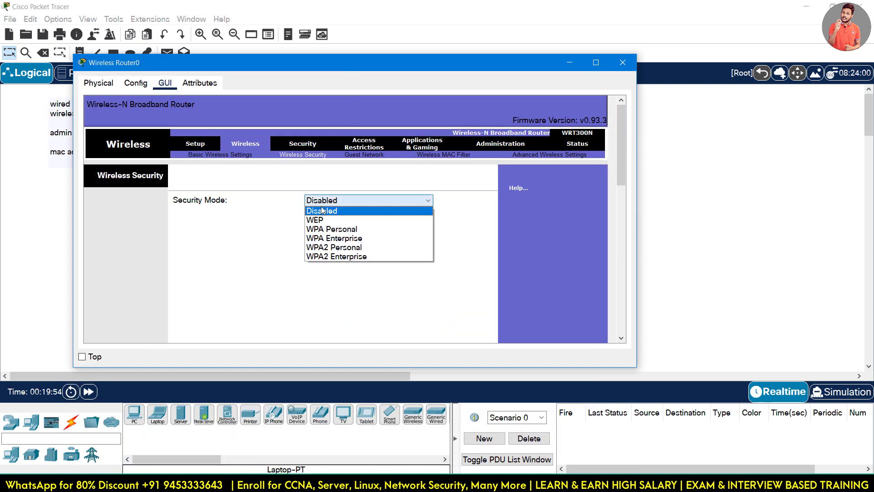
pyautogui.click(325, 250)
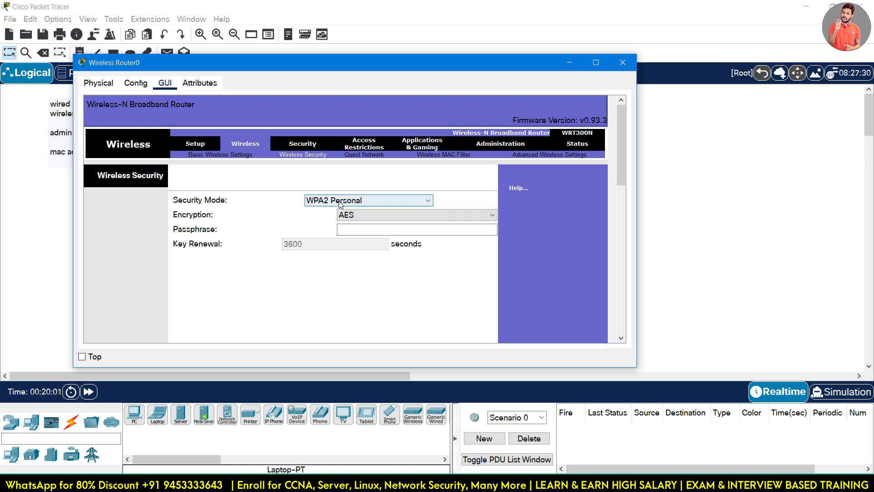
pyautogui.click(343, 201)
pyautogui.click(337, 256)
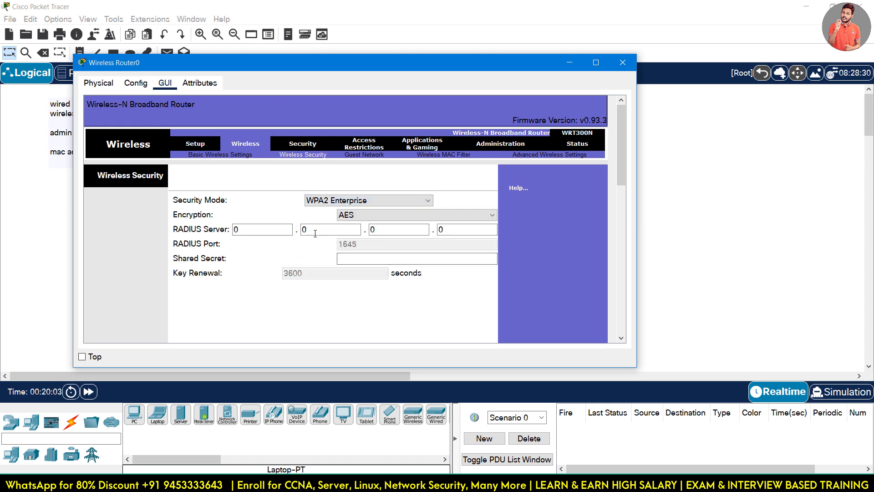
pyautogui.click(351, 201)
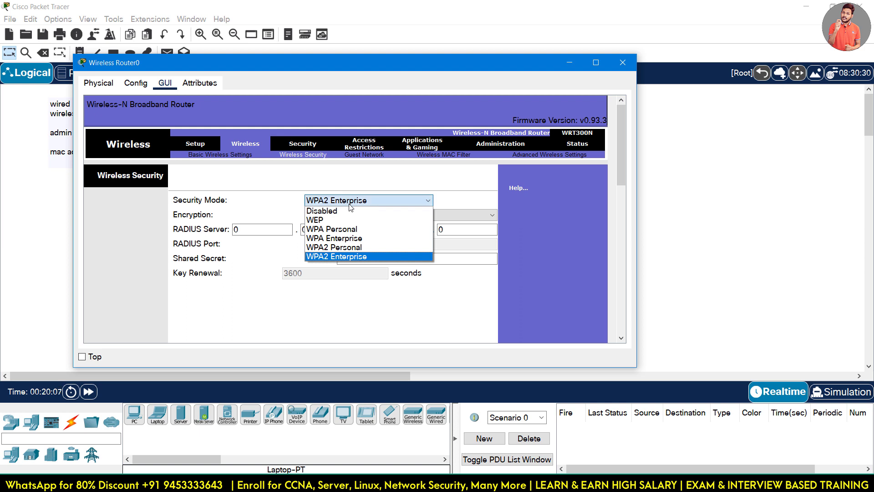
pyautogui.click(344, 250)
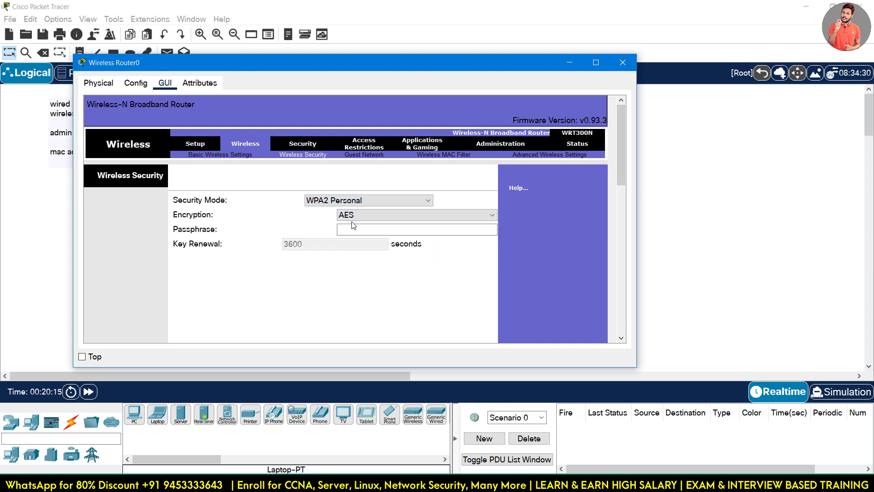
pyautogui.click(353, 234)
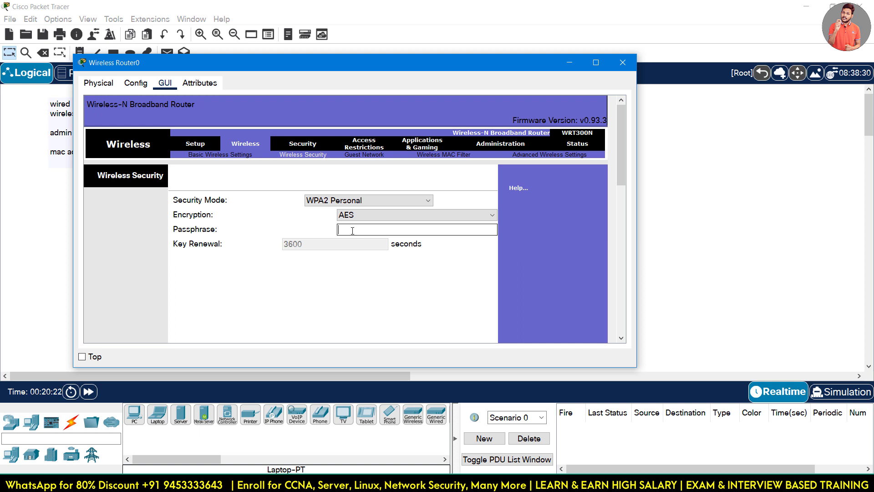
pyautogui.write('1231231230')
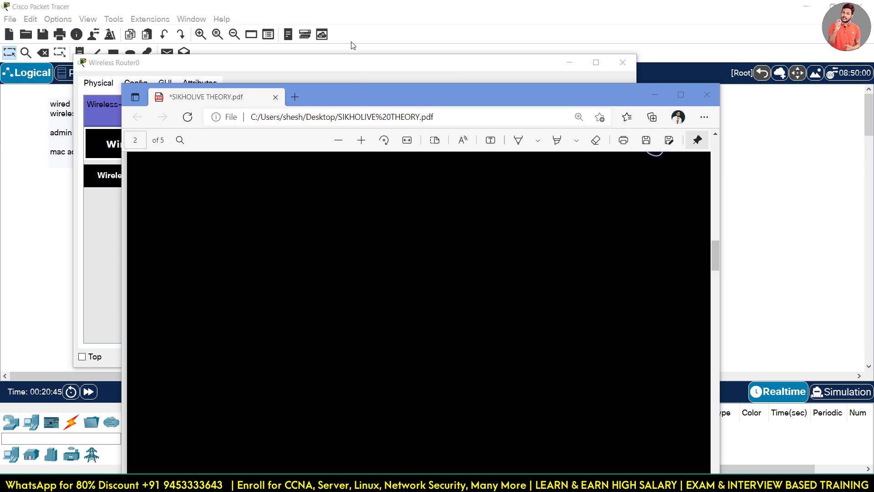
# Bring the SIKHOLIVE THEORY.pdf window to the front and move it to the top of the screen.
pyautogui.click(321, 73)
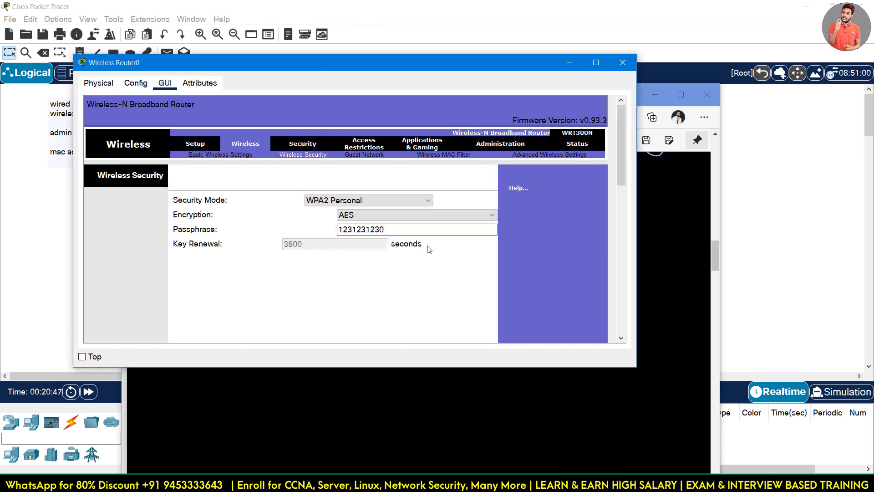
pyautogui.click(473, 411)
pyautogui.moveTo(389, 90); pyautogui.dragTo(370, 33)
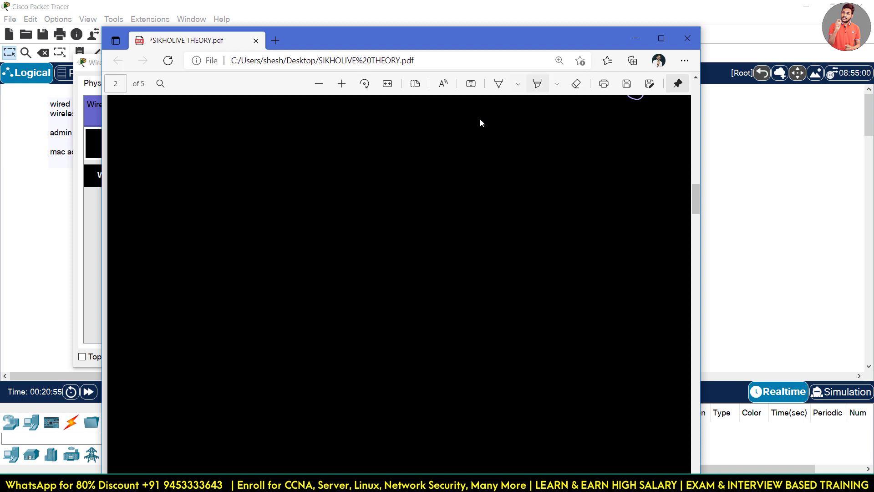
# Set the Edge Draw pen to yellow with the thinnest stroke.
pyautogui.press('Right')
pyautogui.press('Return')
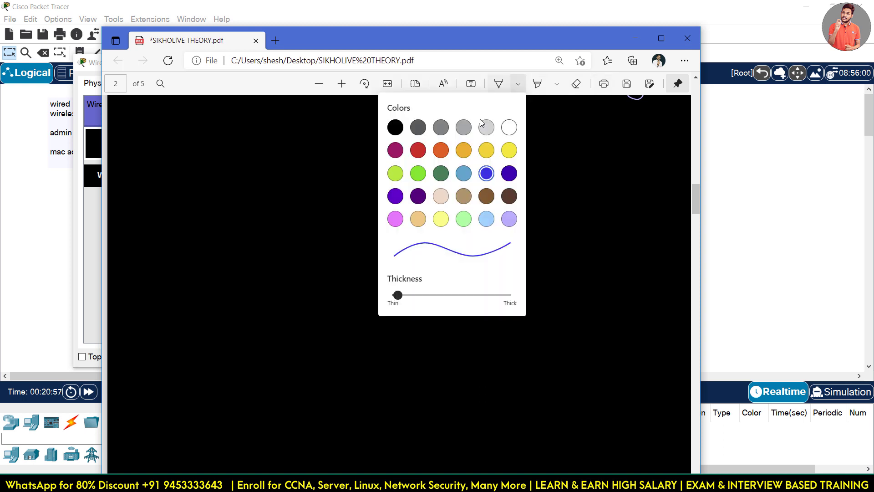
pyautogui.press('Down')
pyautogui.press('Return')
pyautogui.press('Left')
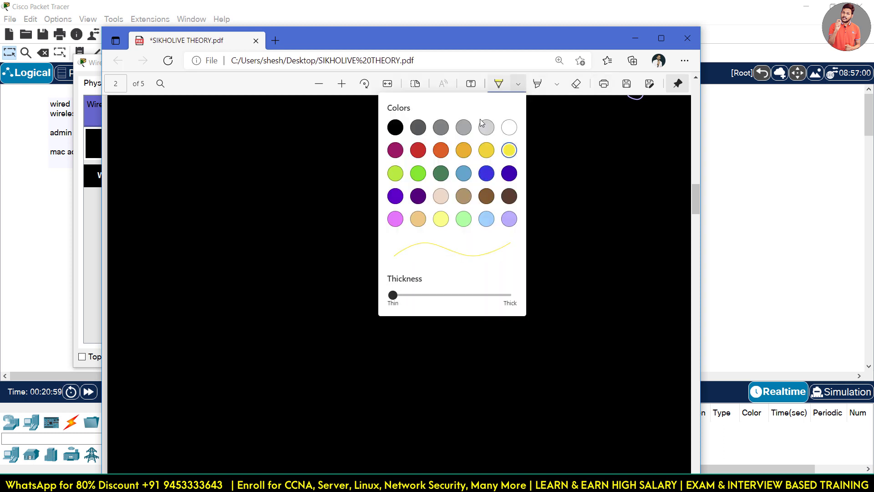
pyautogui.press('Escape')
# Sketch a router box with antenna, signal ticks, a PC box, and a line labelled 360.
pyautogui.moveTo(178, 218)
pyautogui.mouseDown()
pyautogui.moveTo(203, 252)
pyautogui.moveTo(175, 250)
pyautogui.moveTo(204, 252)
pyautogui.mouseUp()
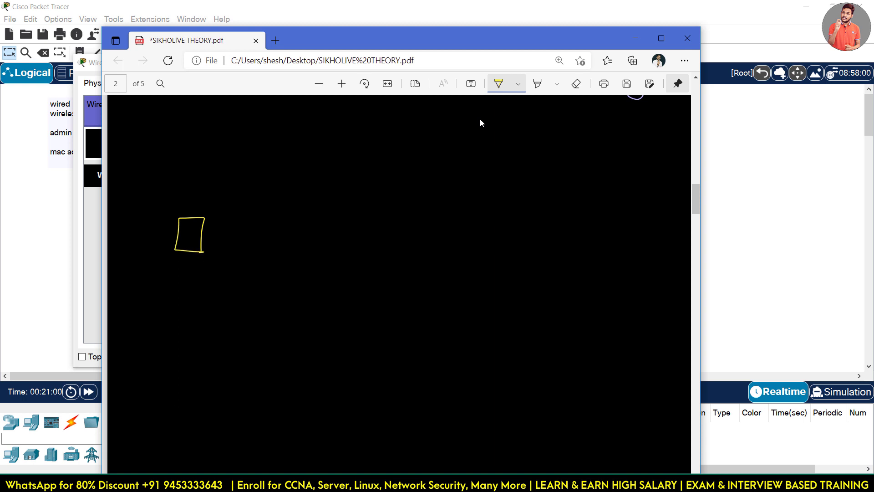
pyautogui.moveTo(194, 199)
pyautogui.mouseDown()
pyautogui.moveTo(188, 224)
pyautogui.moveTo(203, 221)
pyautogui.mouseUp()
pyautogui.moveTo(209, 223)
pyautogui.mouseDown()
pyautogui.moveTo(214, 215)
pyautogui.moveTo(243, 223)
pyautogui.mouseUp()
pyautogui.moveTo(260, 213); pyautogui.dragTo(257, 222)
pyautogui.moveTo(270, 215)
pyautogui.mouseDown()
pyautogui.moveTo(268, 223)
pyautogui.moveTo(277, 222)
pyautogui.mouseUp()
pyautogui.moveTo(291, 214); pyautogui.dragTo(287, 222)
pyautogui.moveTo(300, 213)
pyautogui.mouseDown()
pyautogui.moveTo(296, 224)
pyautogui.moveTo(331, 227)
pyautogui.mouseUp()
pyautogui.moveTo(320, 230)
pyautogui.mouseDown()
pyautogui.moveTo(315, 238)
pyautogui.moveTo(323, 237)
pyautogui.mouseUp()
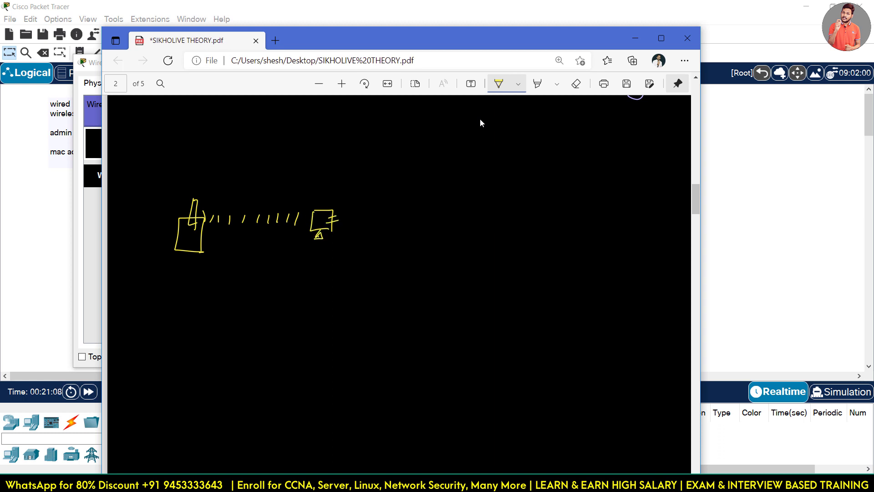
pyautogui.moveTo(228, 201); pyautogui.dragTo(336, 200)
pyautogui.moveTo(278, 179); pyautogui.dragTo(280, 193)
pyautogui.moveTo(291, 177); pyautogui.dragTo(290, 184)
pyautogui.moveTo(300, 177); pyautogui.dragTo(310, 188)
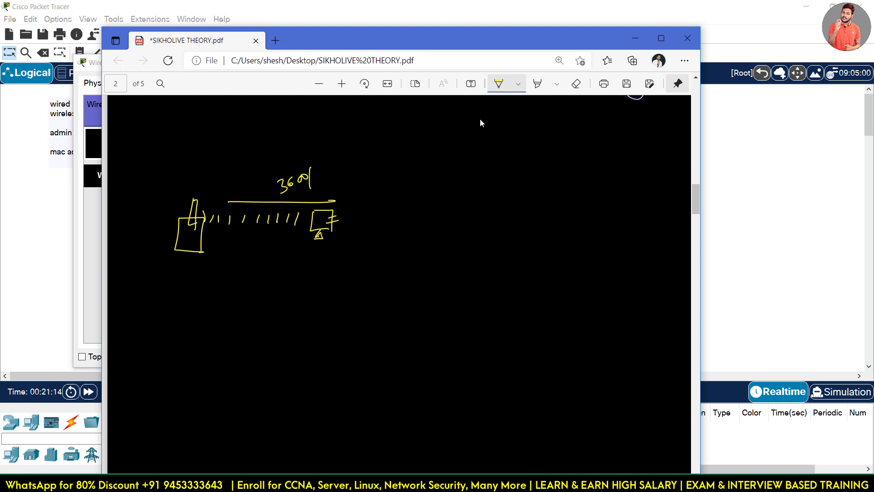
# Add handwritten notes: 123 below the router, an equals sign, and a note right of the sketch.
pyautogui.moveTo(181, 270); pyautogui.dragTo(210, 262)
pyautogui.moveTo(193, 284); pyautogui.dragTo(202, 290)
pyautogui.moveTo(207, 286); pyautogui.dragTo(228, 272)
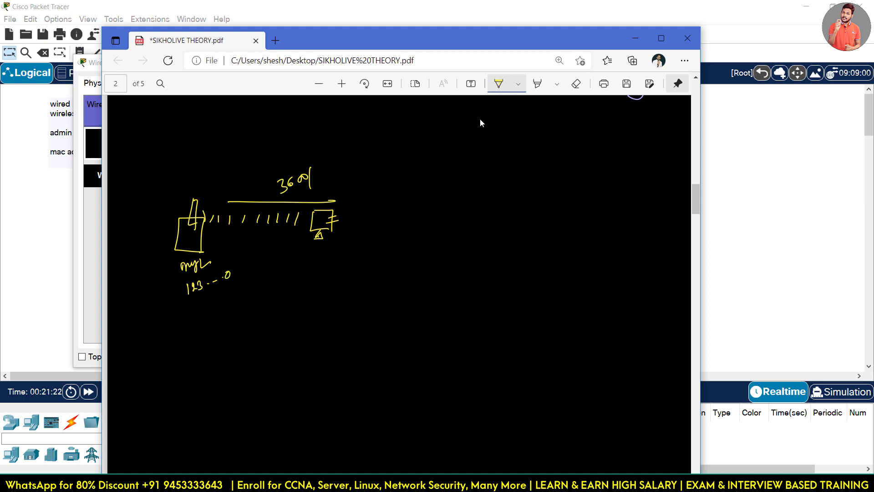
pyautogui.moveTo(339, 230); pyautogui.dragTo(346, 229)
pyautogui.moveTo(340, 233); pyautogui.dragTo(348, 232)
pyautogui.click(370, 204)
pyautogui.moveTo(371, 205)
pyautogui.mouseDown()
pyautogui.moveTo(390, 207)
pyautogui.moveTo(365, 230)
pyautogui.mouseUp()
pyautogui.moveTo(393, 199)
pyautogui.mouseDown()
pyautogui.moveTo(393, 227)
pyautogui.moveTo(376, 230)
pyautogui.mouseUp()
pyautogui.moveTo(401, 220)
pyautogui.mouseDown()
pyautogui.moveTo(459, 189)
pyautogui.moveTo(418, 207)
pyautogui.mouseUp()
# Complete and underline (3000), draw signal arcs and an arrow, then return to Packet Tracer.
pyautogui.moveTo(239, 204)
pyautogui.mouseDown()
pyautogui.moveTo(351, 199)
pyautogui.moveTo(203, 209)
pyautogui.moveTo(301, 202)
pyautogui.mouseUp()
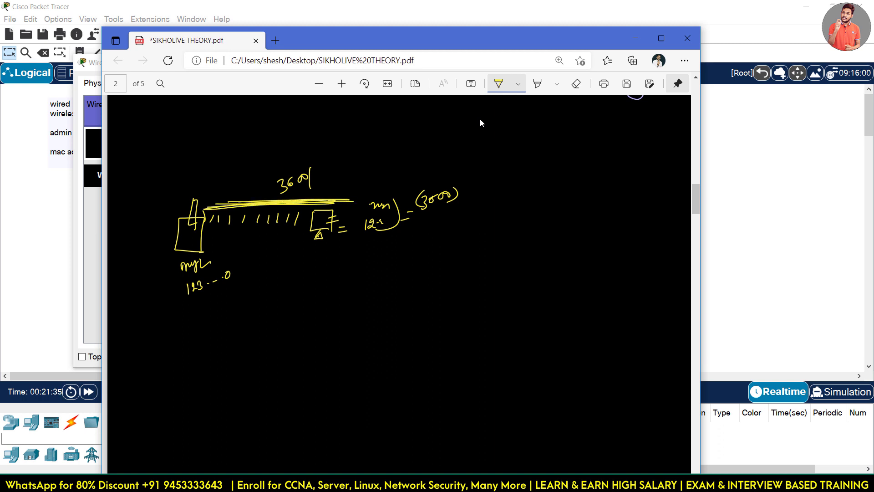
pyautogui.moveTo(259, 194); pyautogui.dragTo(312, 203)
pyautogui.moveTo(422, 209); pyautogui.dragTo(454, 202)
pyautogui.moveTo(427, 218); pyautogui.dragTo(454, 208)
pyautogui.moveTo(290, 199); pyautogui.dragTo(312, 198)
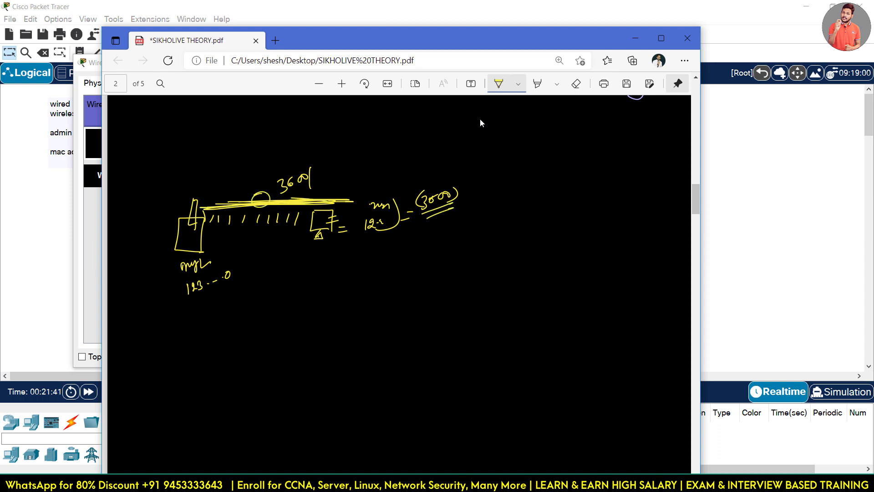
pyautogui.moveTo(168, 218); pyautogui.dragTo(321, 200)
pyautogui.moveTo(198, 208); pyautogui.dragTo(314, 197)
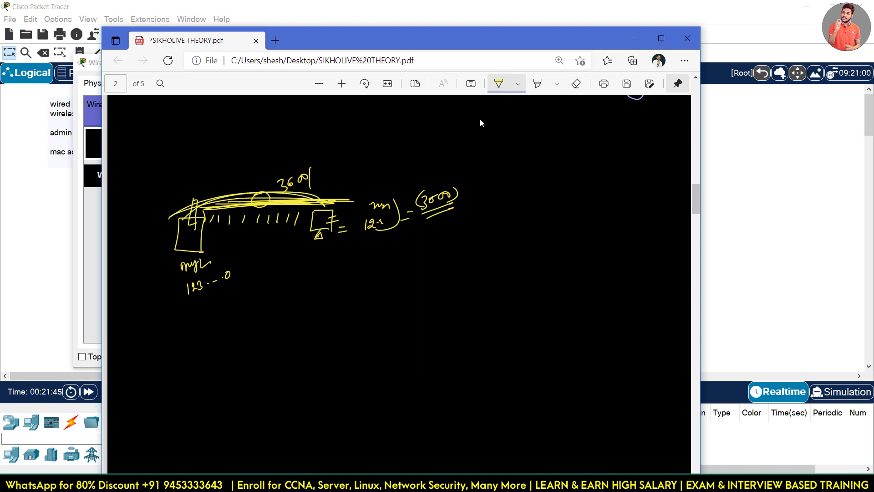
pyautogui.moveTo(240, 197)
pyautogui.mouseDown()
pyautogui.moveTo(255, 153)
pyautogui.moveTo(246, 178)
pyautogui.mouseUp()
pyautogui.moveTo(222, 146)
pyautogui.mouseDown()
pyautogui.moveTo(223, 192)
pyautogui.moveTo(228, 178)
pyautogui.mouseUp()
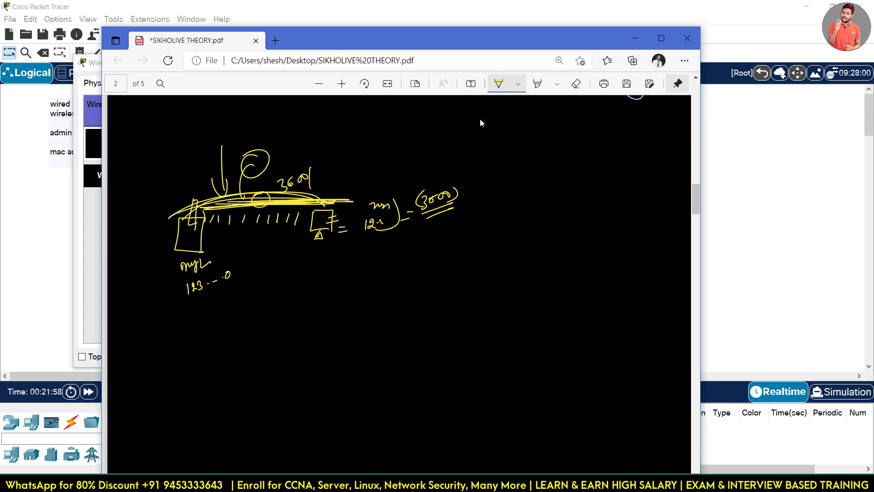
pyautogui.click(636, 38)
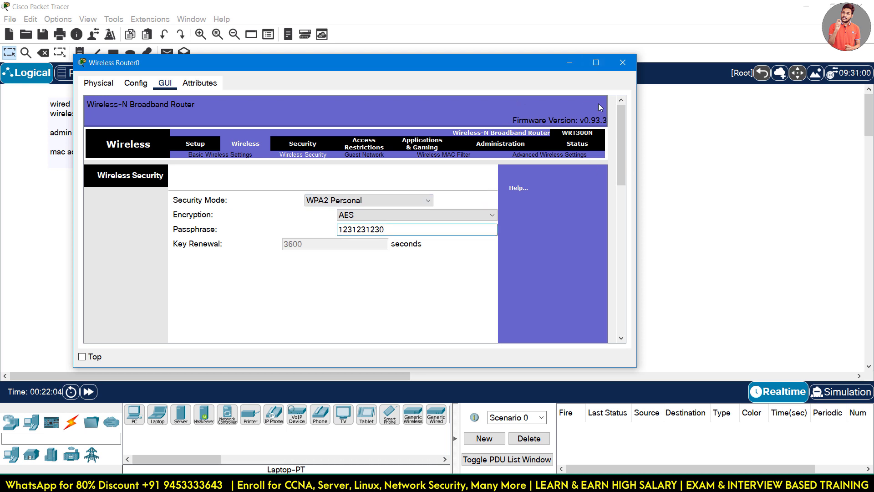
# Save the WPA2 Personal AES settings and move the Wireless Router0 window right to reveal the topology.
pyautogui.moveTo(622, 120); pyautogui.dragTo(623, 286)
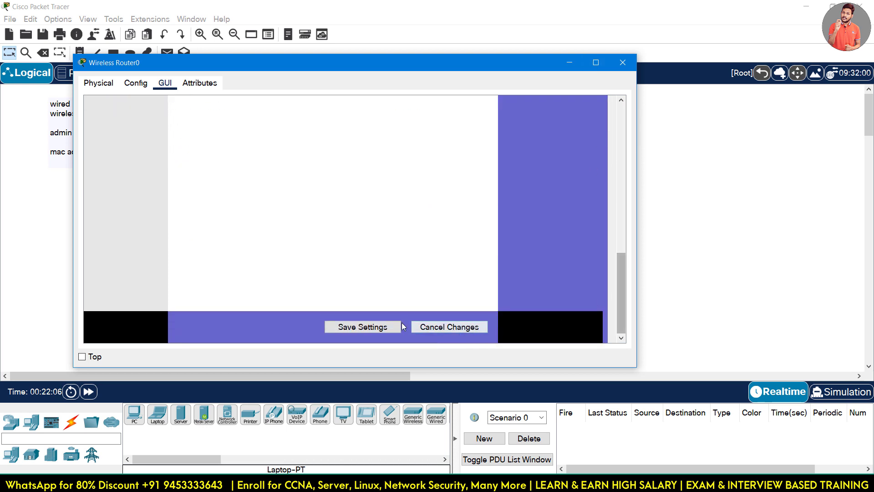
pyautogui.click(382, 327)
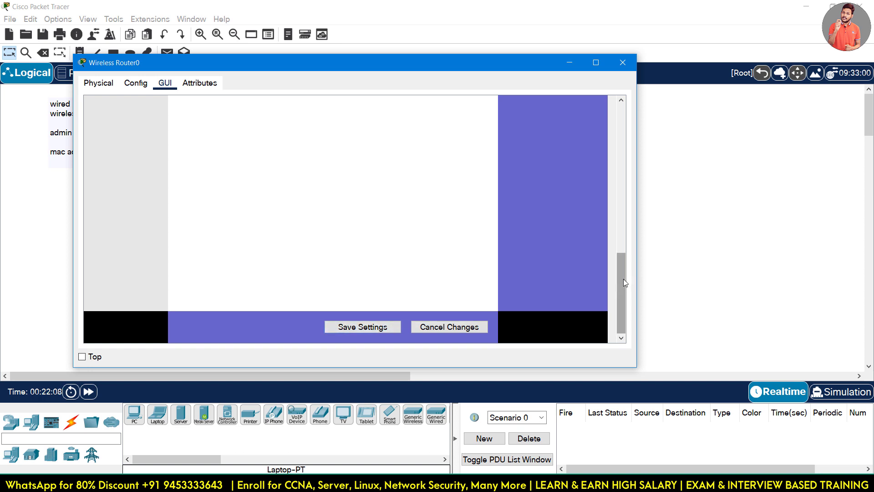
pyautogui.moveTo(624, 279); pyautogui.dragTo(620, 111)
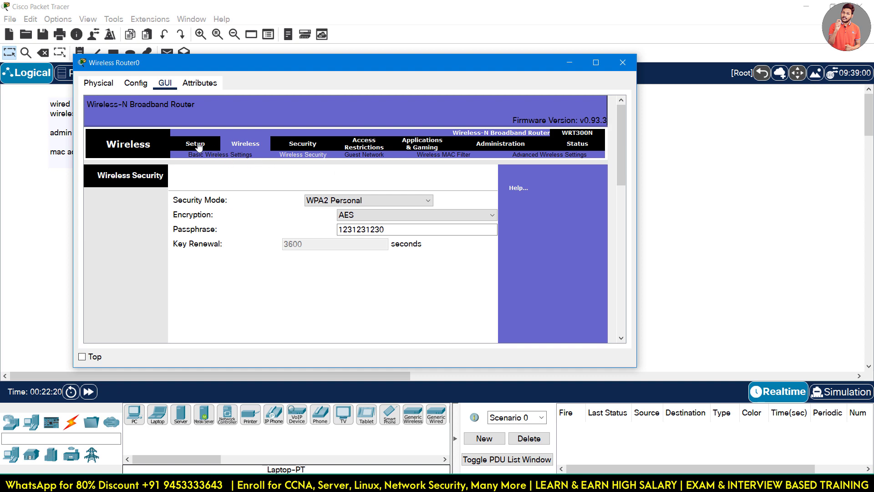
pyautogui.moveTo(214, 62); pyautogui.dragTo(471, 59)
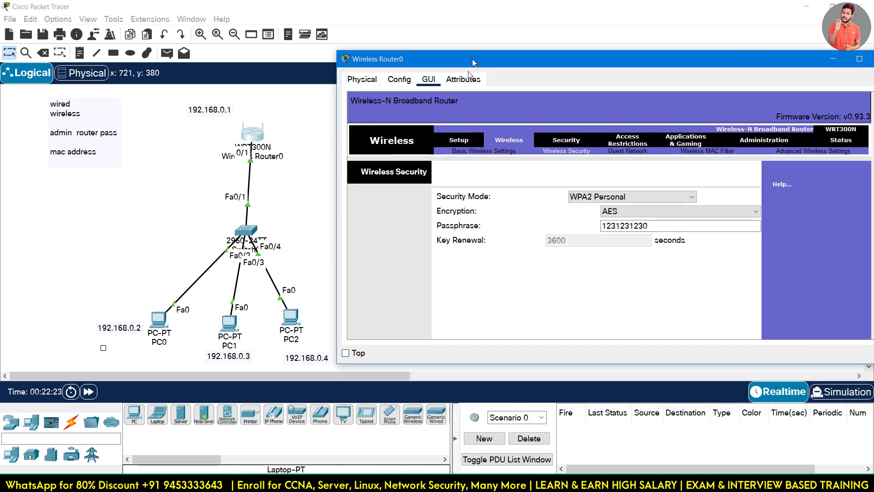
# Open the router's Setup page and review the connection type and router IP address.
pyautogui.click(459, 141)
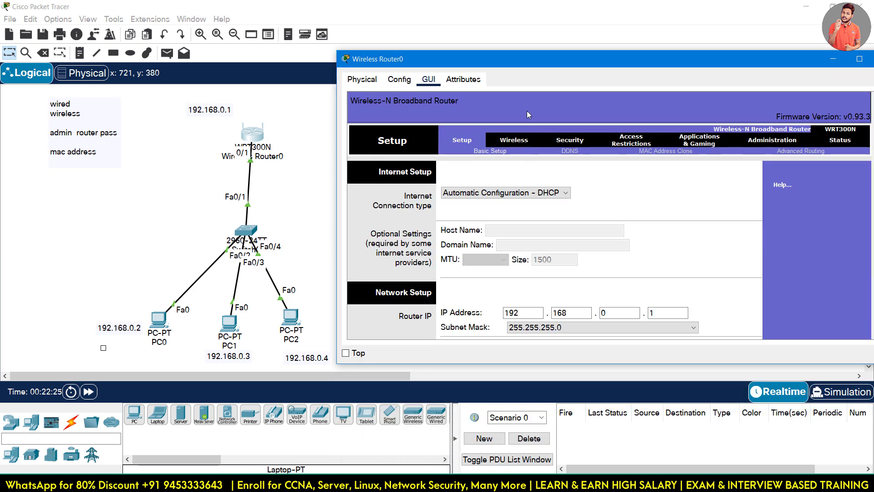
pyautogui.moveTo(525, 67); pyautogui.dragTo(491, 34)
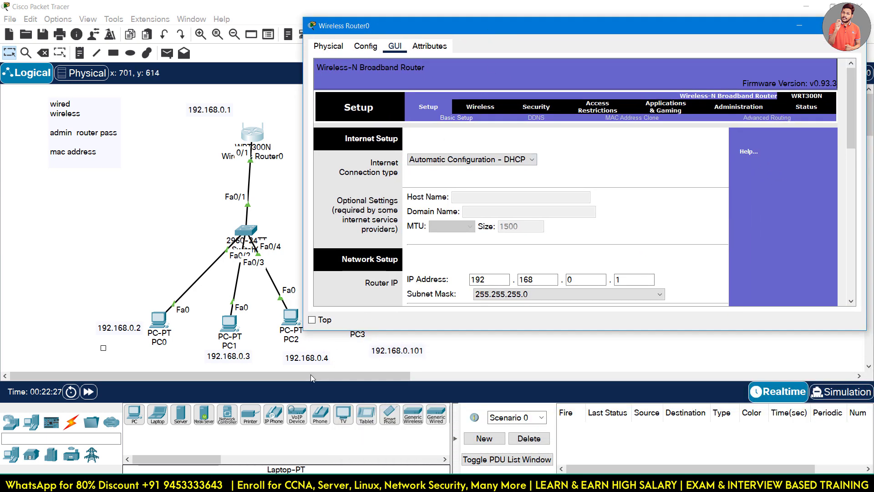
pyautogui.moveTo(311, 375); pyautogui.dragTo(344, 377)
pyautogui.click(172, 141)
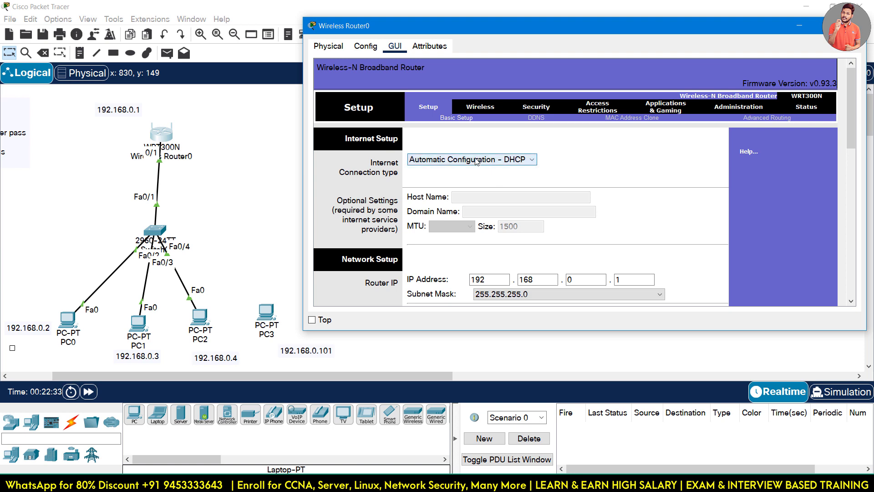
pyautogui.click(504, 159)
pyautogui.click(564, 165)
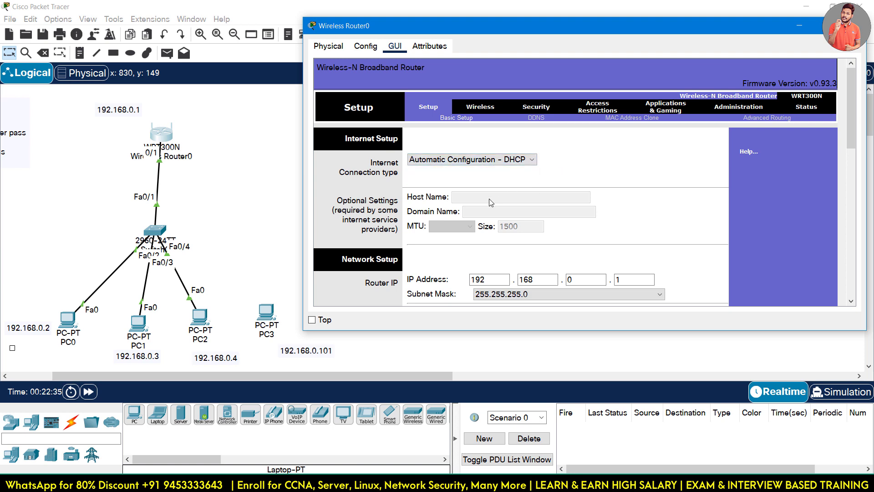
pyautogui.scroll(-2, 499, 203)
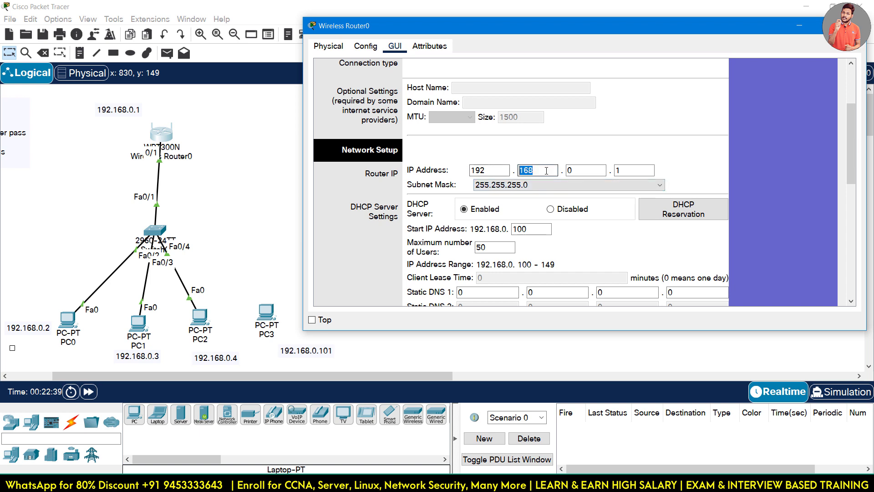
pyautogui.click(620, 171)
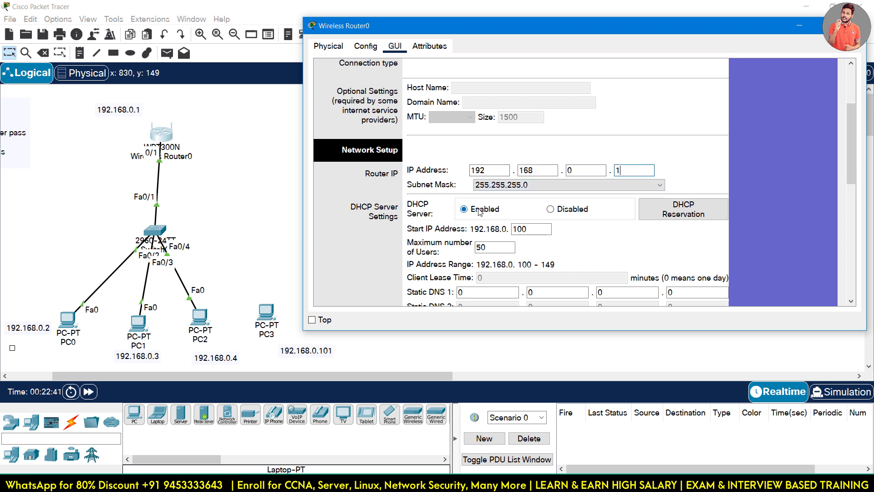
pyautogui.scroll(-1, 485, 213)
# Change the DHCP start address to 192.168.0.101 with 50 maximum users, save, and close the window.
pyautogui.moveTo(532, 202); pyautogui.dragTo(503, 201)
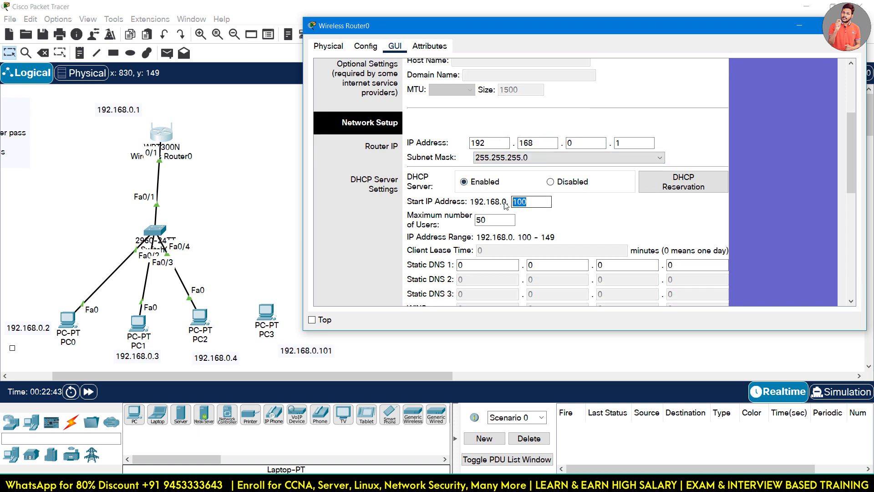
pyautogui.click(542, 203)
pyautogui.doubleClick(488, 221)
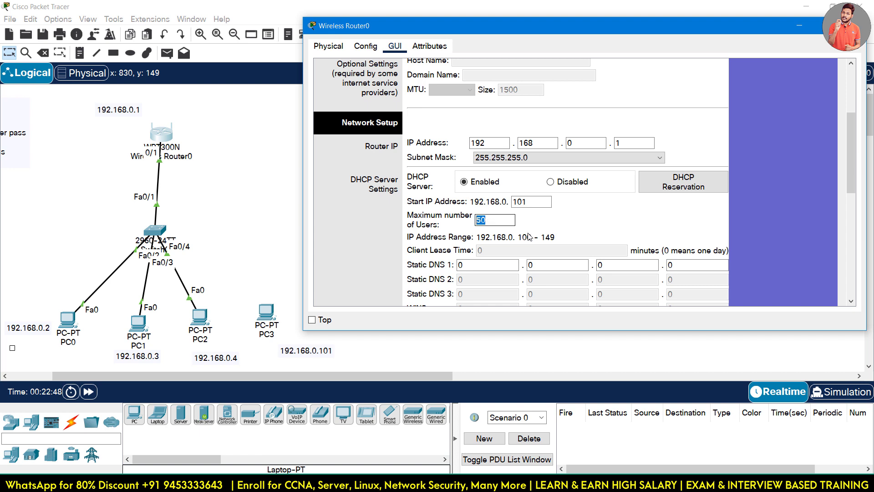
pyautogui.click(582, 223)
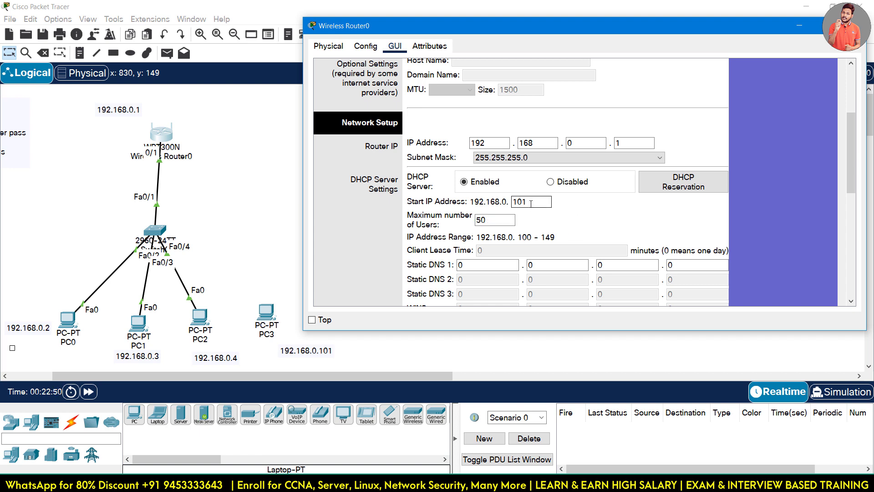
pyautogui.press('Tab')
pyautogui.click(617, 216)
pyautogui.scroll(-4, 568, 225)
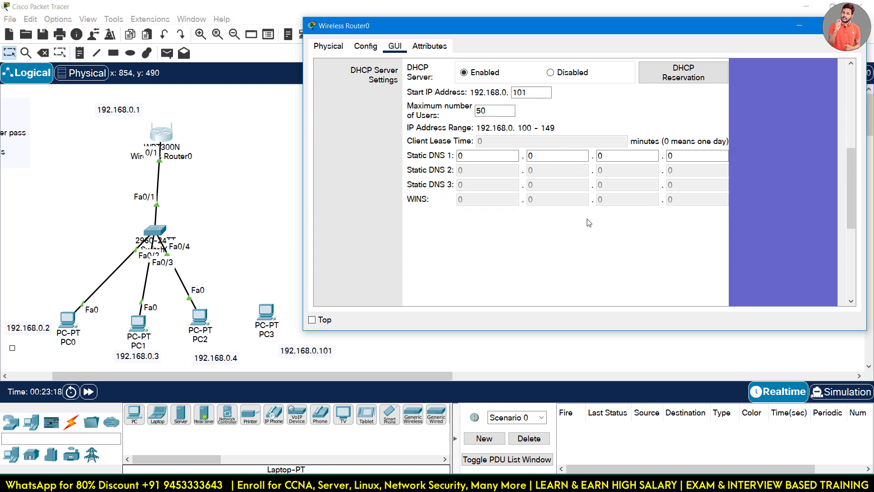
pyautogui.moveTo(851, 188); pyautogui.dragTo(855, 261)
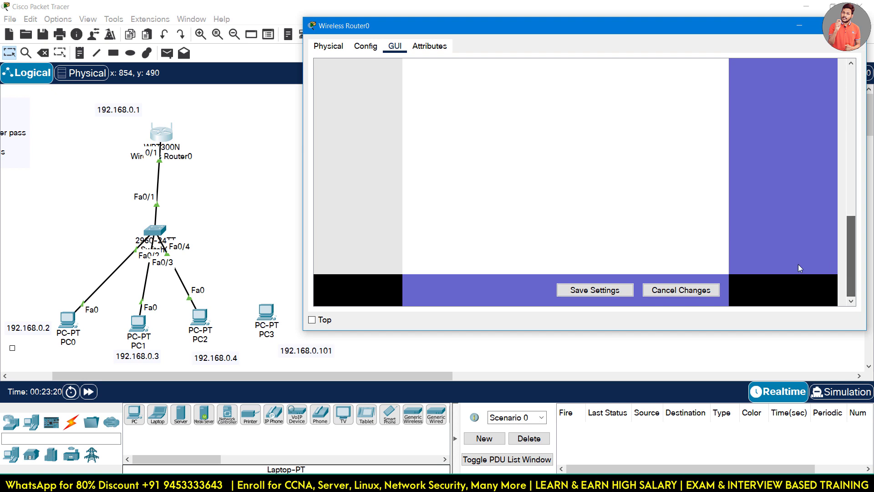
pyautogui.click(595, 296)
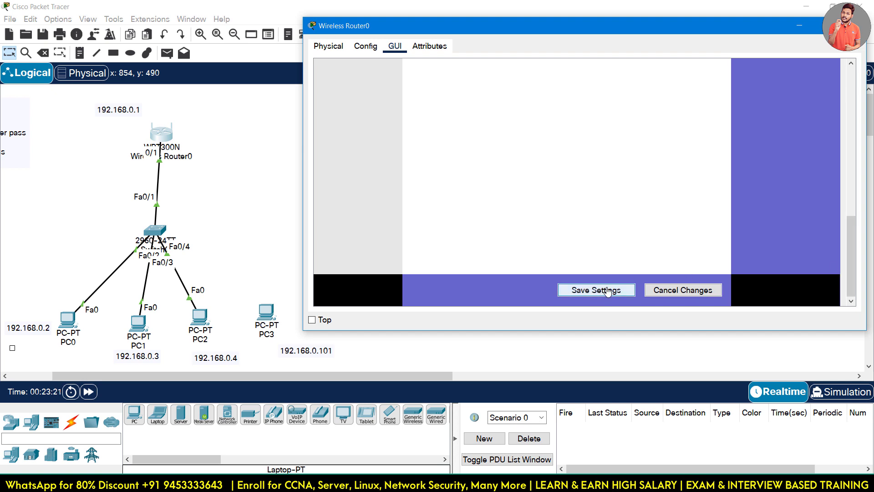
pyautogui.moveTo(849, 233); pyautogui.dragTo(846, 71)
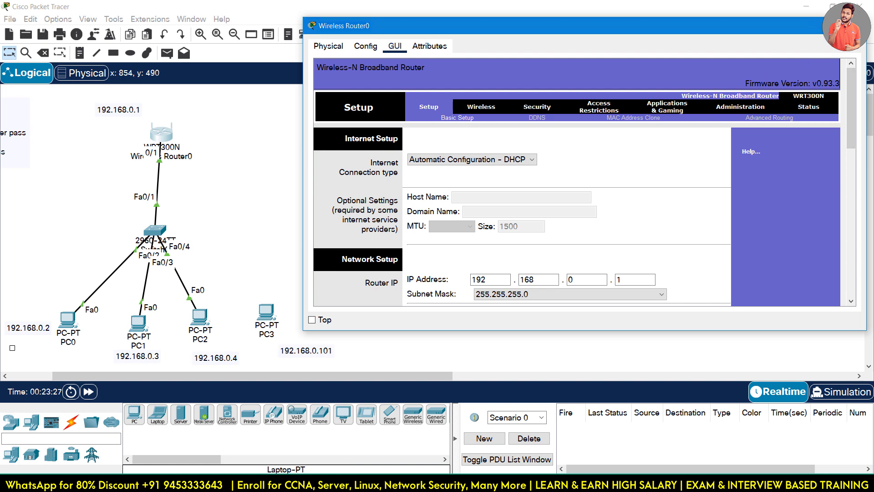
pyautogui.click(203, 246)
# Try PC Wireless on PC3's Desktop and dismiss the missing wireless interface error.
pyautogui.click(267, 313)
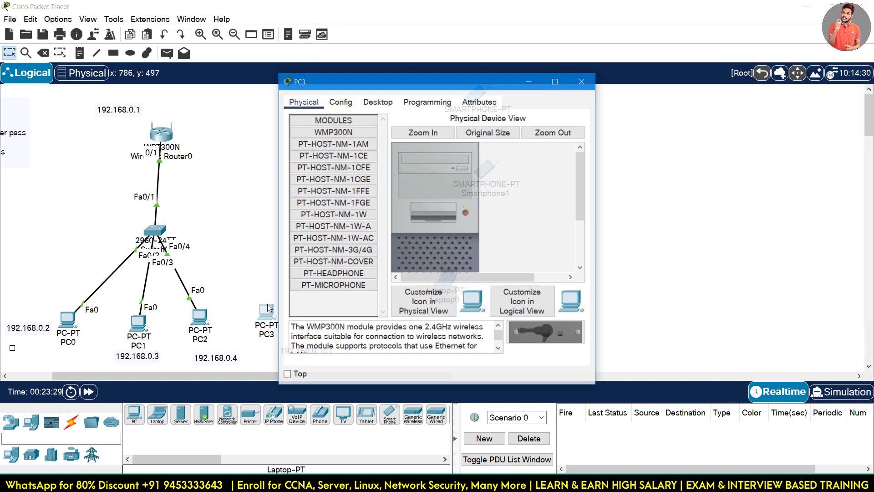
pyautogui.click(378, 101)
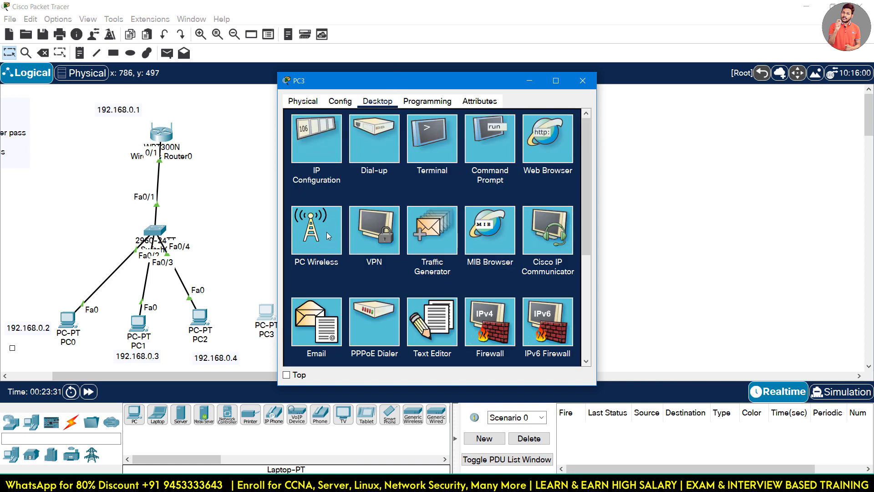
pyautogui.click(324, 232)
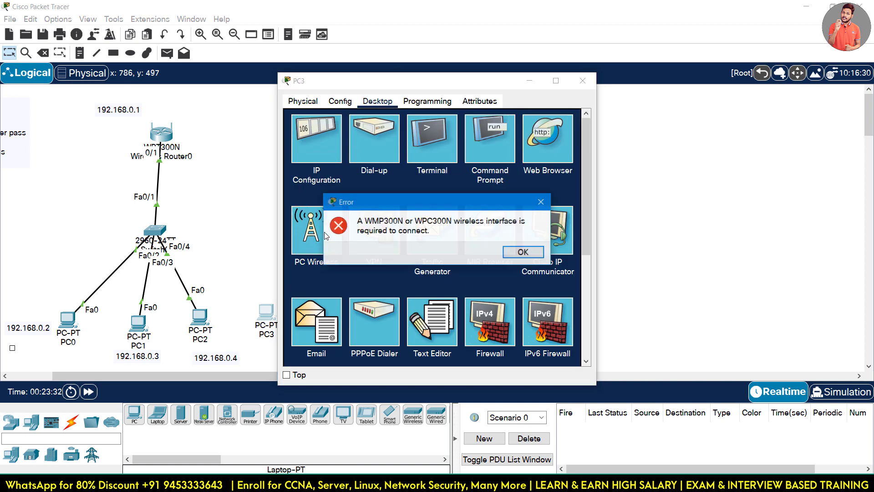
pyautogui.click(524, 250)
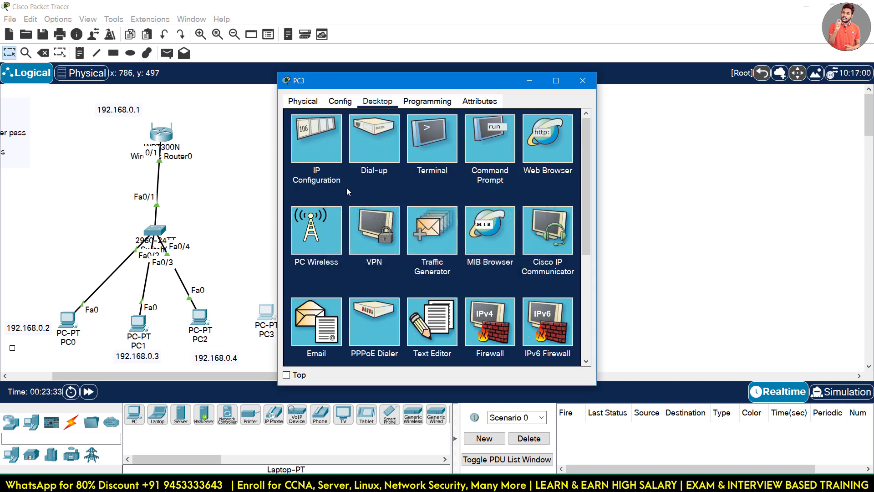
# Show PC3's Physical device view in a wider, repositioned window.
pyautogui.click(339, 100)
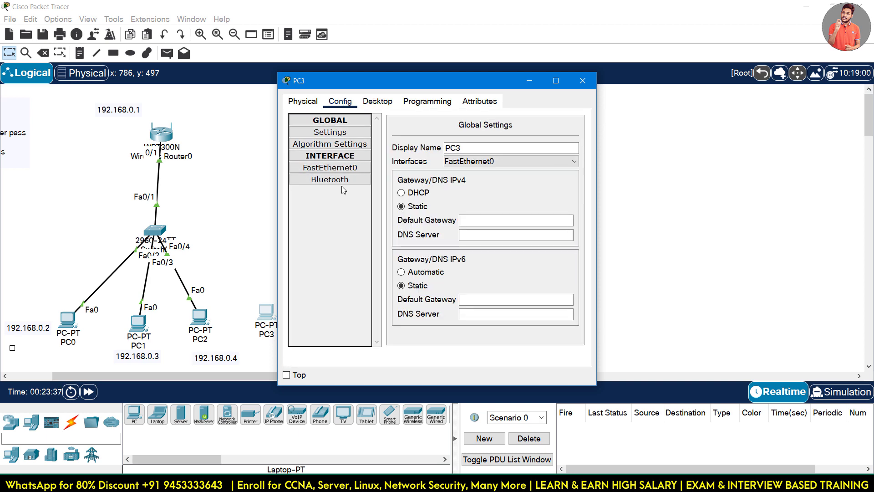
pyautogui.click(303, 101)
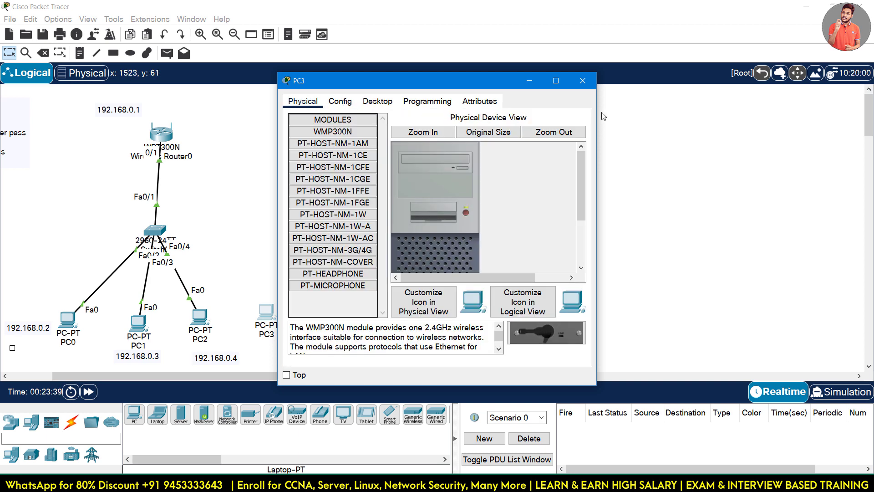
pyautogui.moveTo(595, 105); pyautogui.dragTo(776, 109)
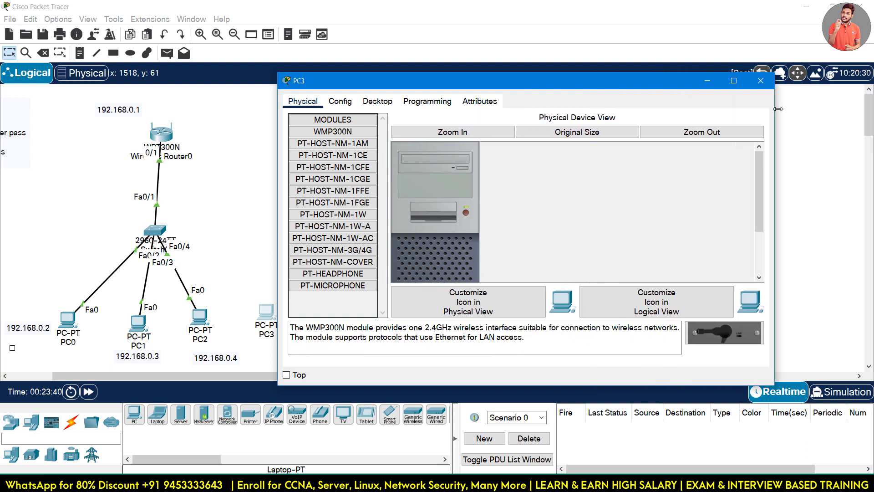
pyautogui.moveTo(633, 84); pyautogui.dragTo(622, 28)
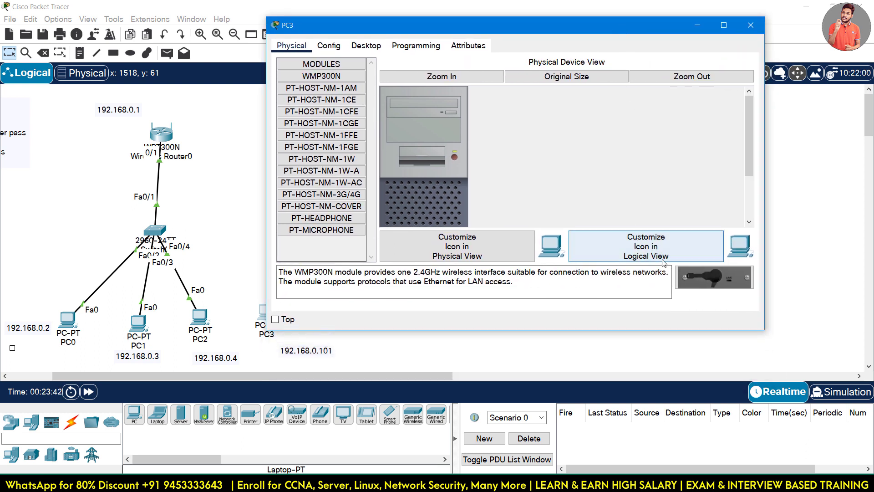
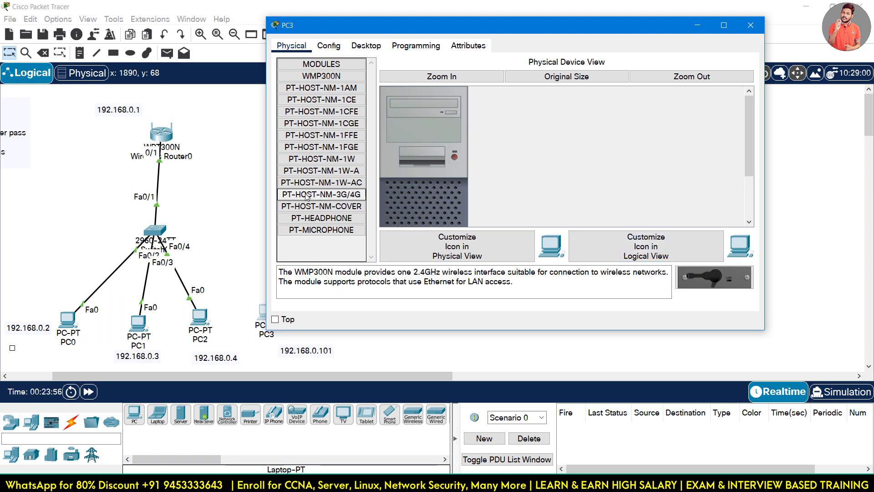
# Review PC3's module descriptions: microphone, 3G/4G cellular, cover plate and PT-HOST-NM-1W-AC.
pyautogui.click(327, 230)
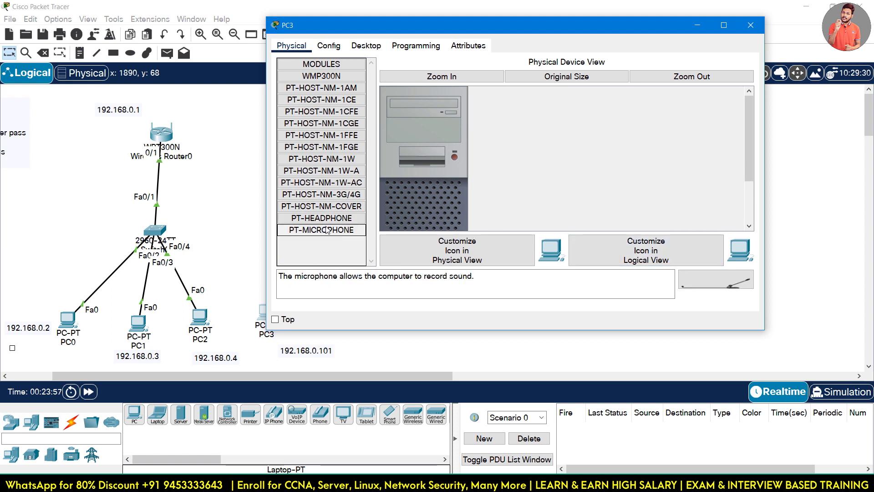
pyautogui.click(330, 194)
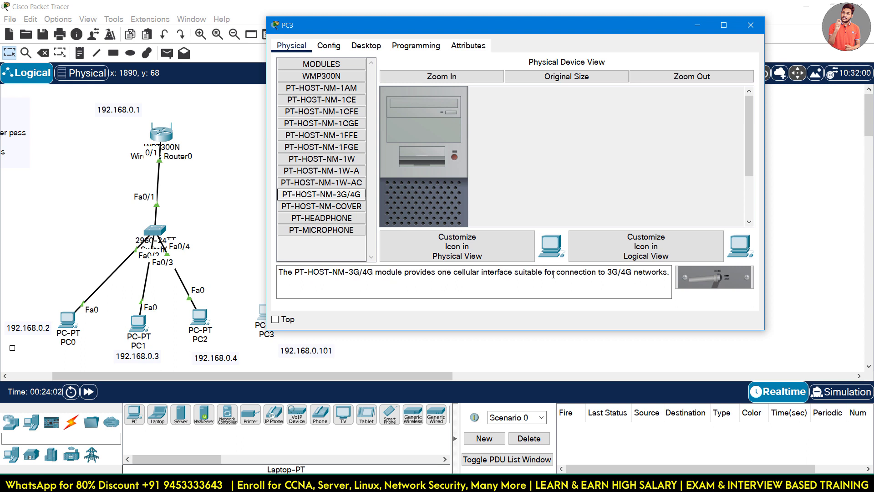
pyautogui.click(319, 207)
pyautogui.click(320, 195)
pyautogui.click(321, 184)
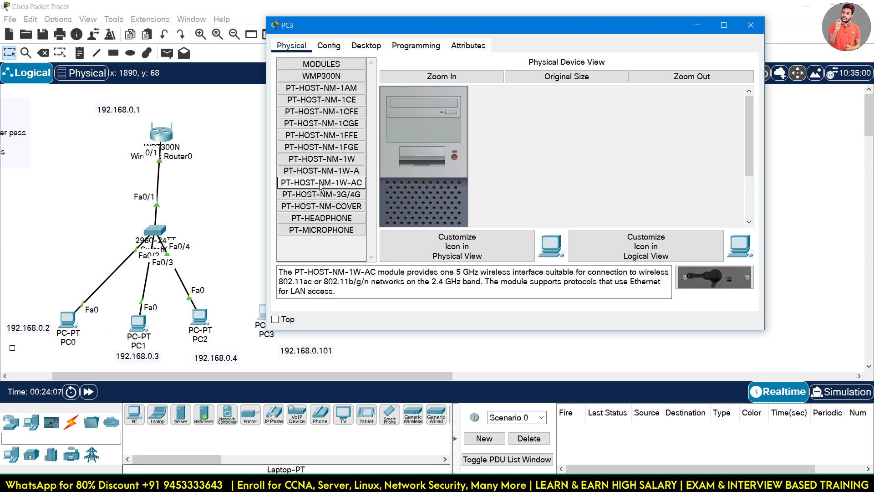
# Remove PC3's old module, install the PT-HOST-NM-1W-AC wireless module, and close the window.
pyautogui.moveTo(714, 278); pyautogui.dragTo(695, 280)
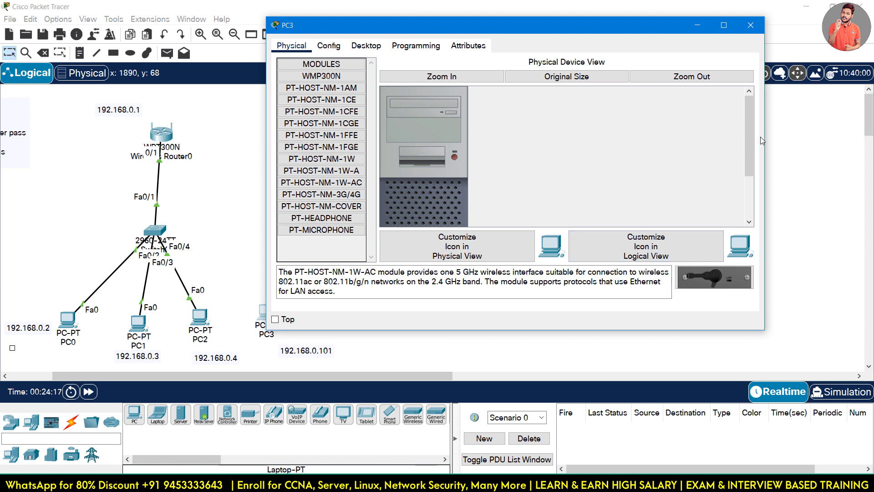
pyautogui.moveTo(751, 130); pyautogui.dragTo(750, 174)
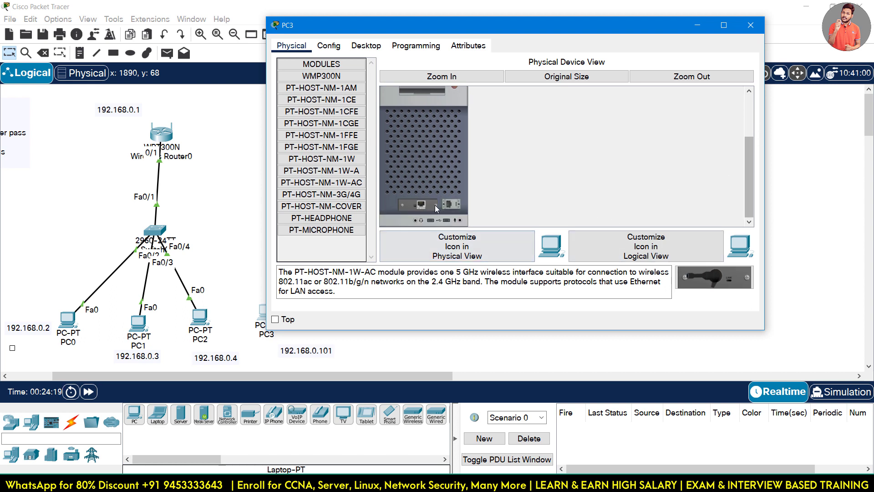
pyautogui.moveTo(435, 205); pyautogui.dragTo(325, 240)
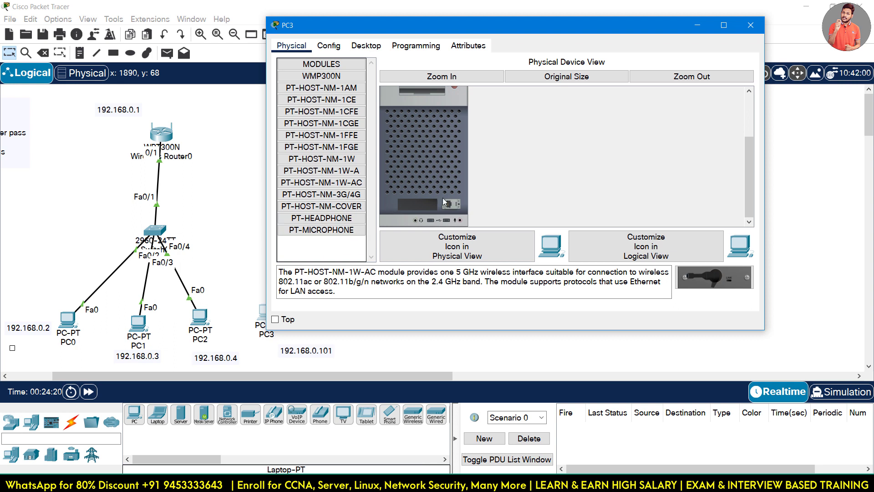
pyautogui.moveTo(697, 276); pyautogui.dragTo(419, 203)
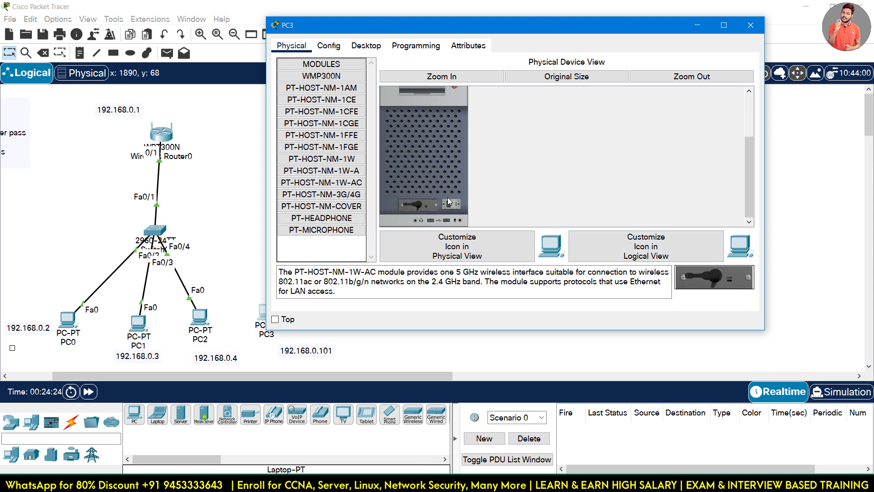
pyautogui.scroll(3, 442, 176)
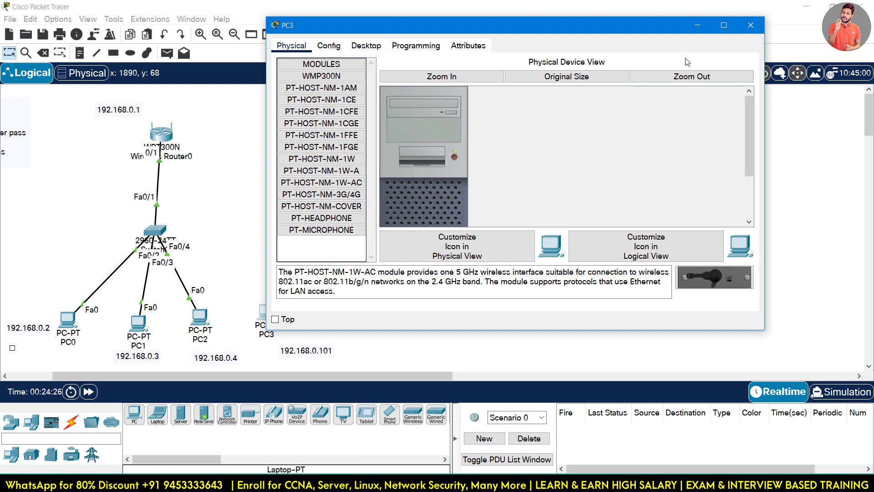
pyautogui.click(751, 26)
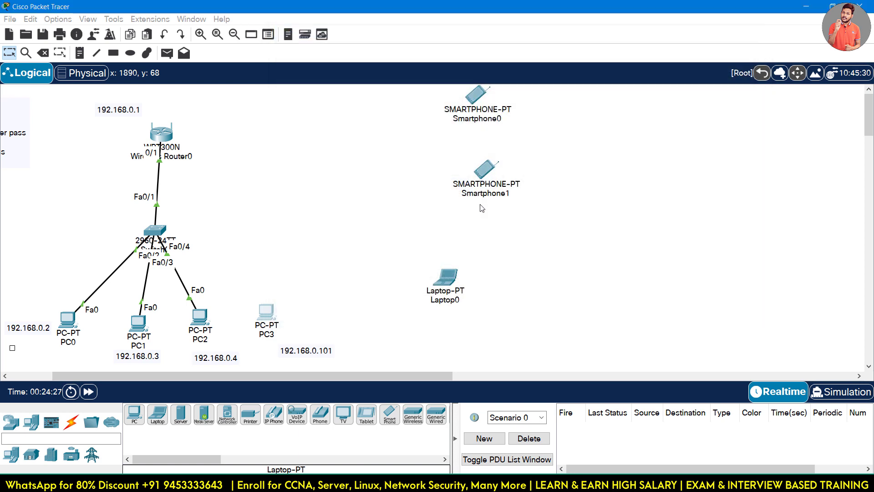
# Show PC3's Wireless0 interface settings in a widened window.
pyautogui.click(267, 312)
pyautogui.click(340, 102)
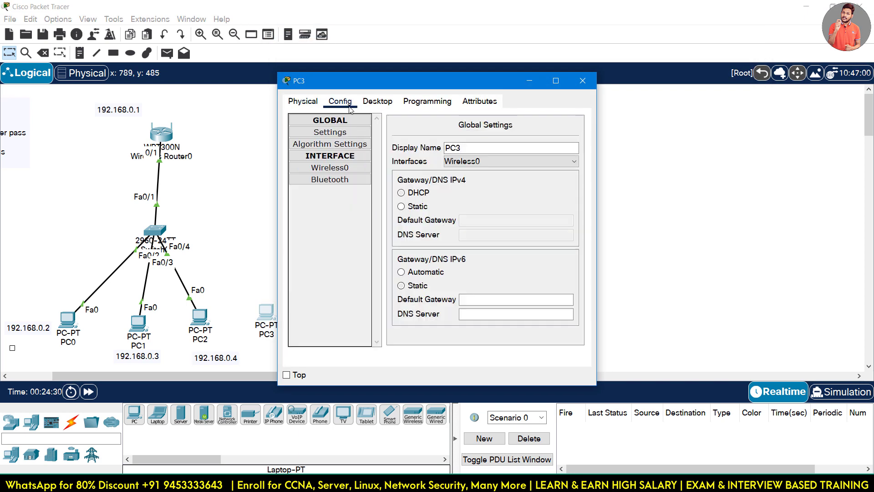
pyautogui.click(344, 181)
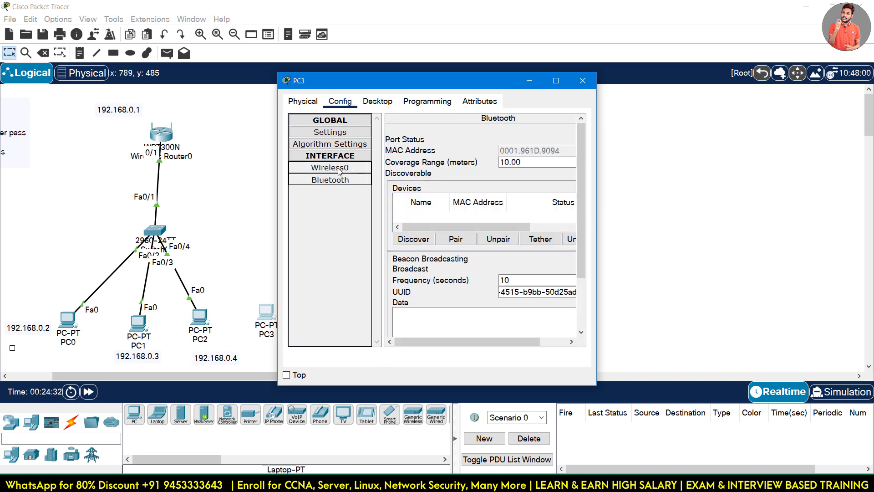
pyautogui.click(340, 169)
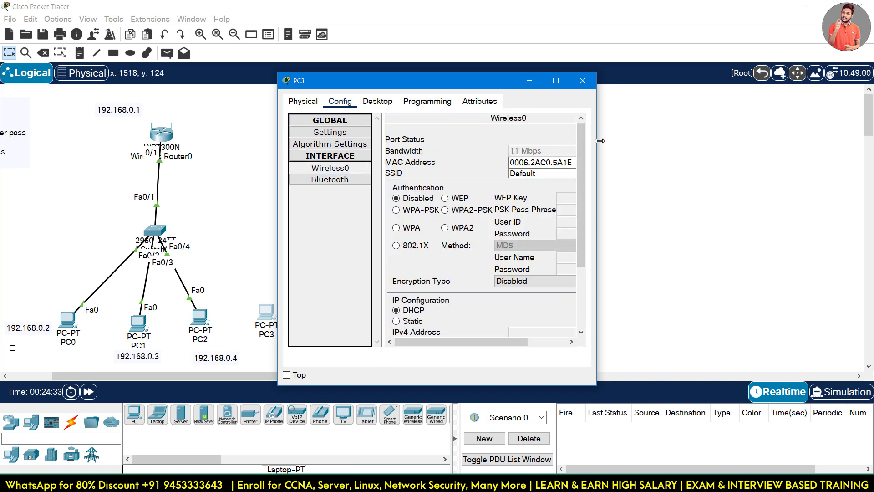
pyautogui.moveTo(596, 145); pyautogui.dragTo(795, 145)
# Launch PC Wireless on PC3 and dismiss the WMP300N/WPC300N interface-required error.
pyautogui.click(377, 102)
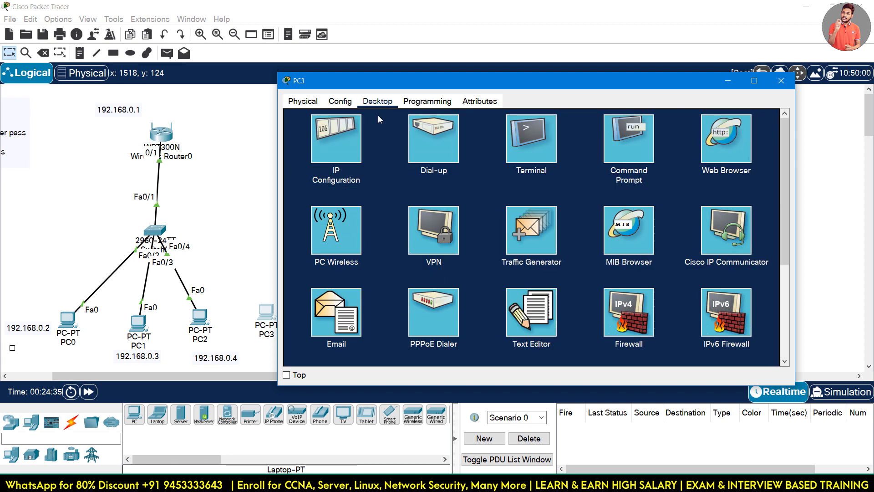
pyautogui.click(331, 246)
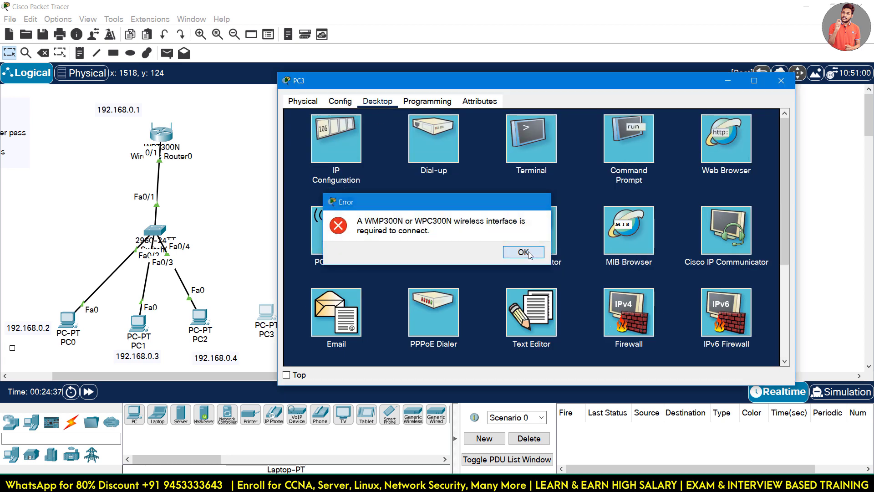
pyautogui.click(524, 252)
pyautogui.click(334, 250)
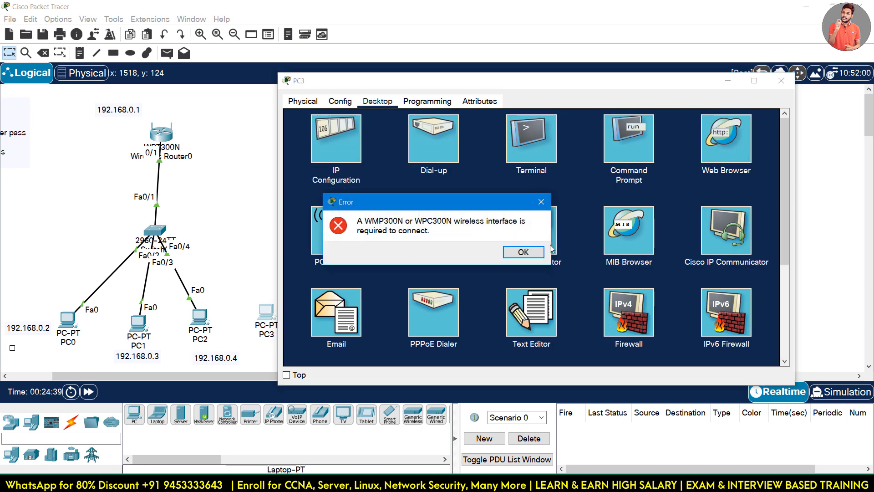
pyautogui.click(523, 252)
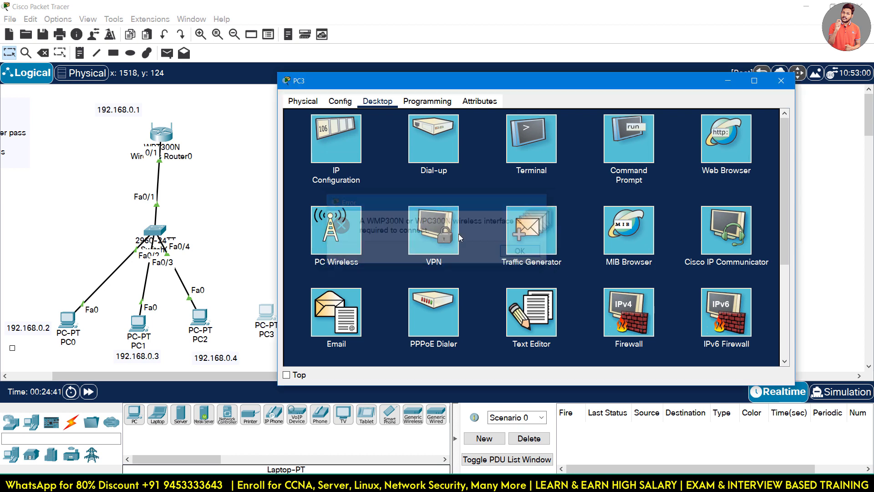
pyautogui.scroll(-2, 362, 234)
pyautogui.scroll(-4, 356, 272)
pyautogui.scroll(5, 358, 220)
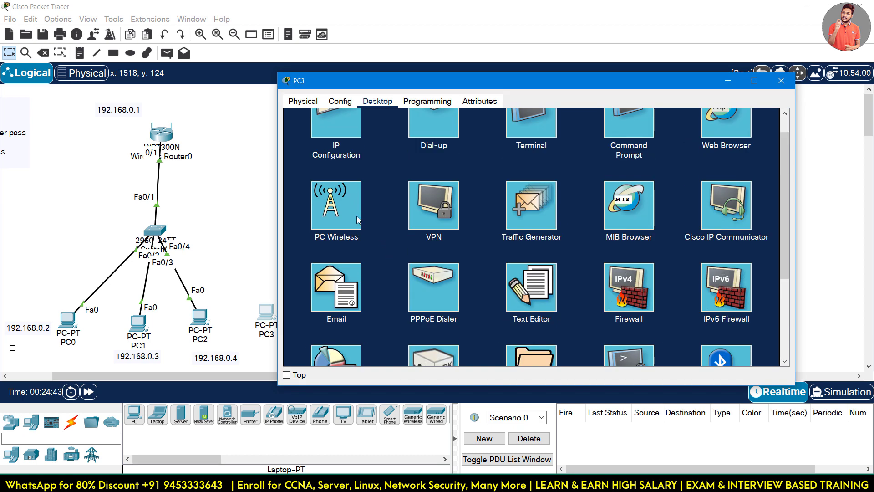
pyautogui.scroll(1, 572, 156)
# Reopen PC3, retry PC Wireless, dismiss the same error, and return to Config.
pyautogui.click(782, 80)
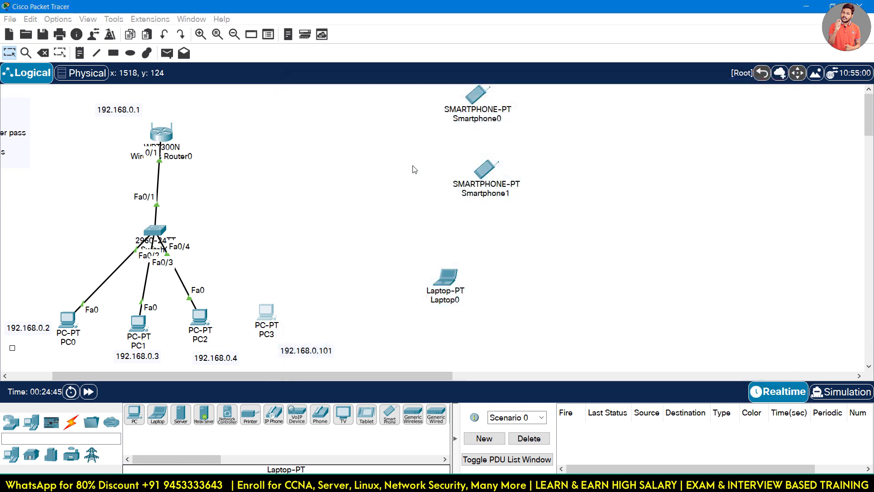
pyautogui.click(267, 312)
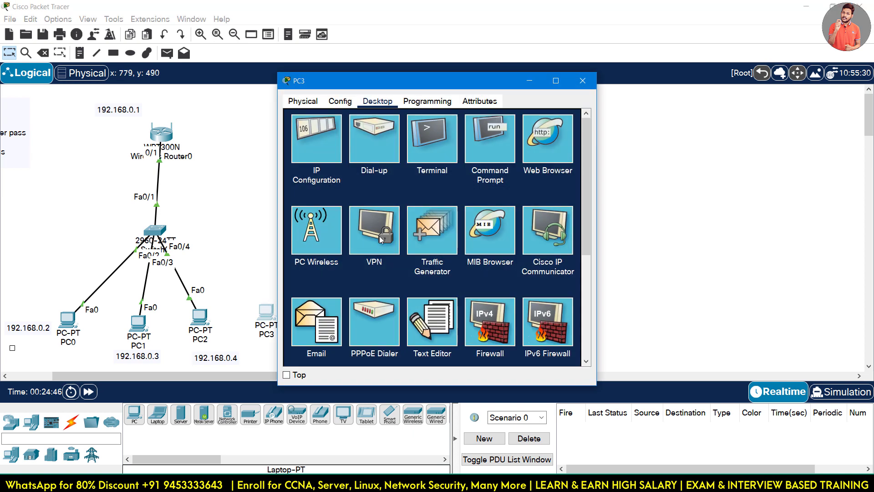
pyautogui.click(340, 242)
pyautogui.click(523, 252)
pyautogui.click(340, 101)
# Set PC3's Wireless0 SSID to sikholivewifi.
pyautogui.click(329, 167)
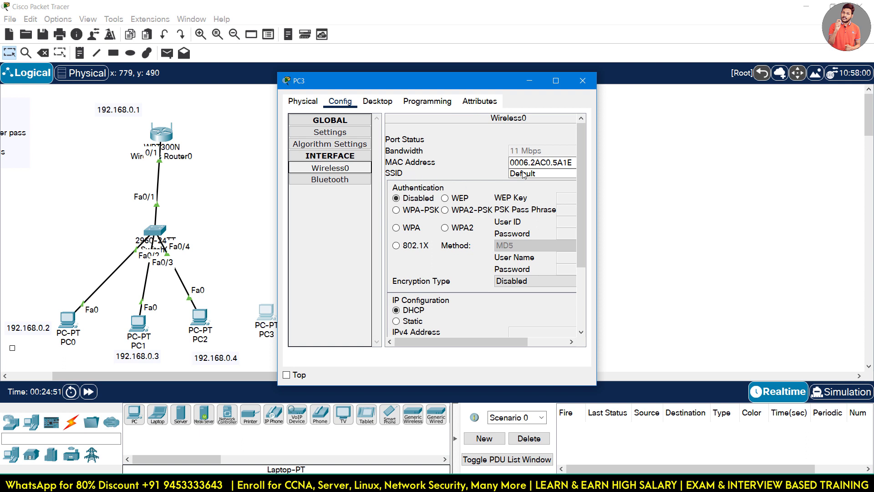
pyautogui.moveTo(597, 150); pyautogui.dragTo(829, 151)
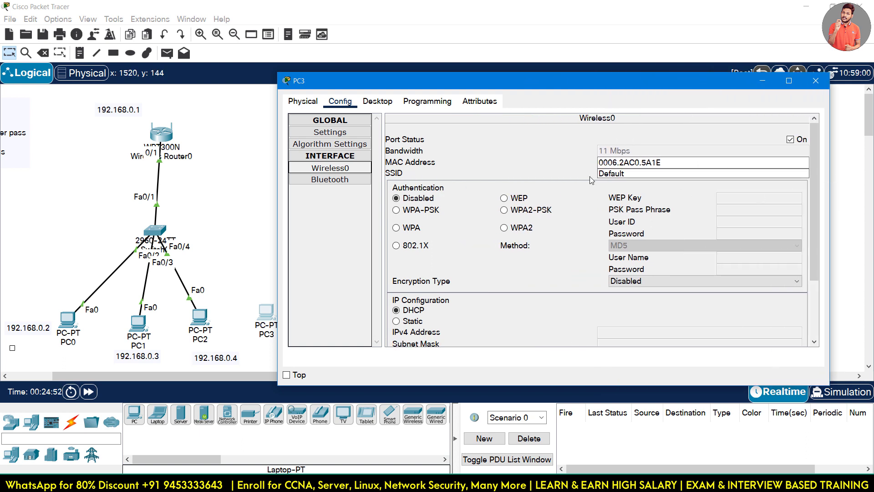
pyautogui.moveTo(638, 173); pyautogui.dragTo(580, 175)
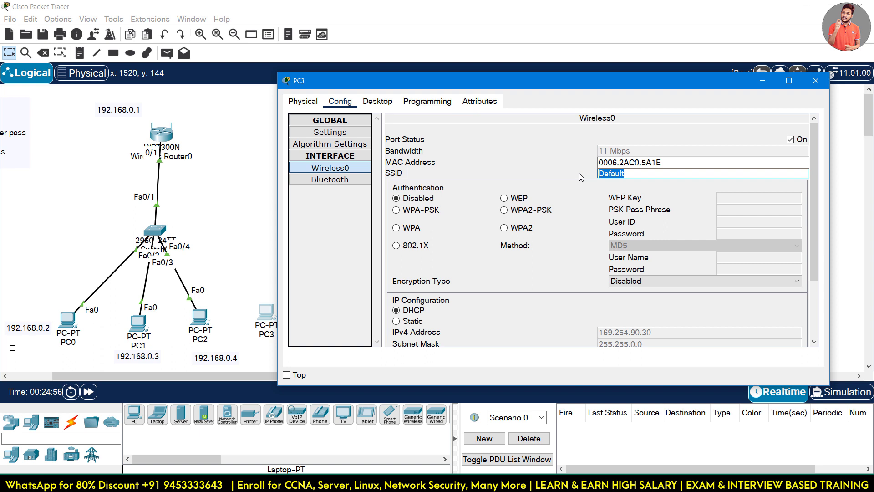
pyautogui.write('sikholivewifi')
# Choose WPA2-PSK authentication, enter the pass phrase, and close PC3's window.
pyautogui.click(524, 200)
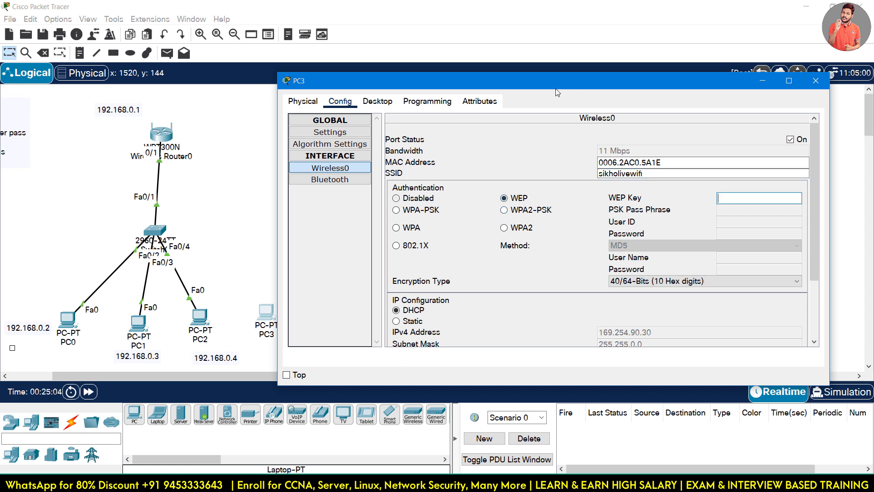
pyautogui.moveTo(556, 90); pyautogui.dragTo(471, 101)
pyautogui.click(435, 221)
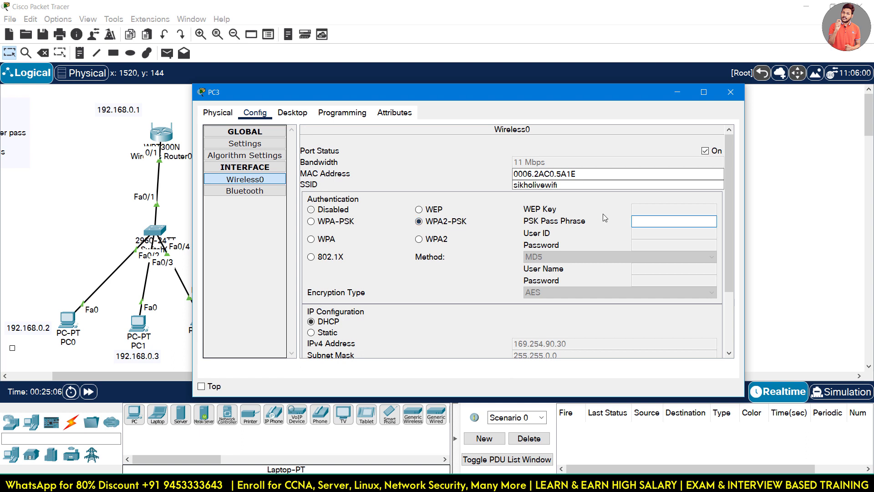
pyautogui.write('12312312')
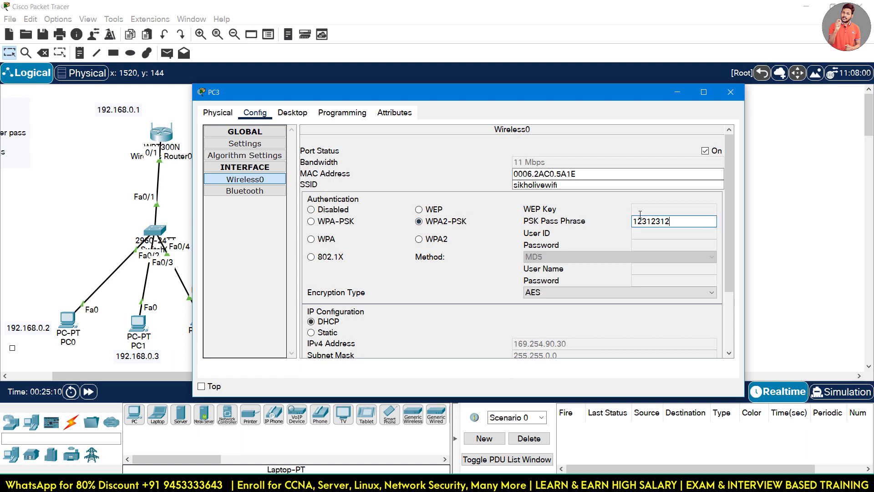
pyautogui.write('30')
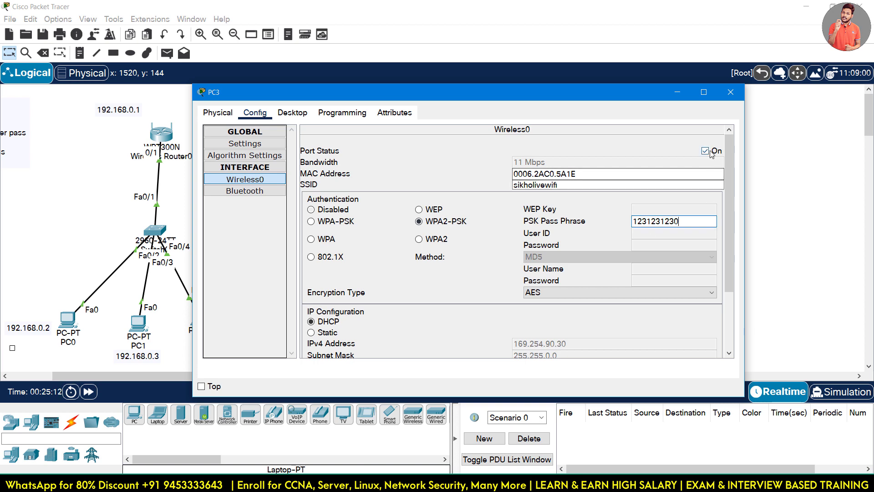
pyautogui.click(709, 152)
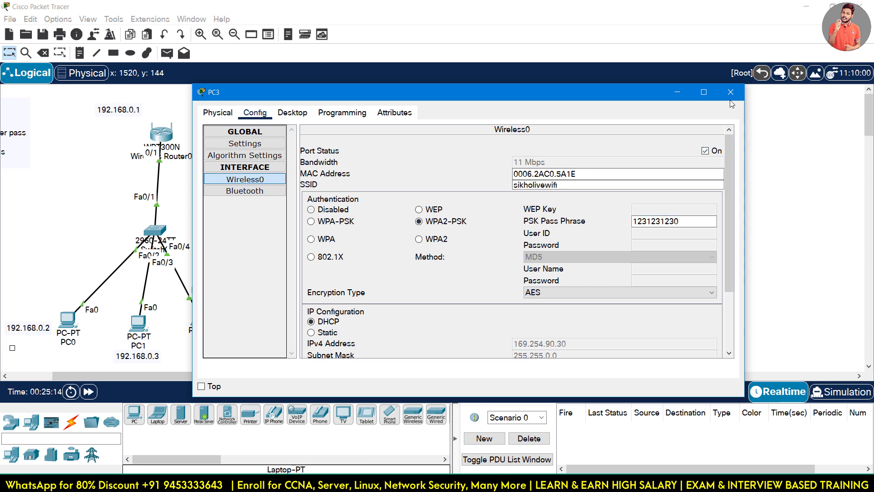
pyautogui.click(730, 92)
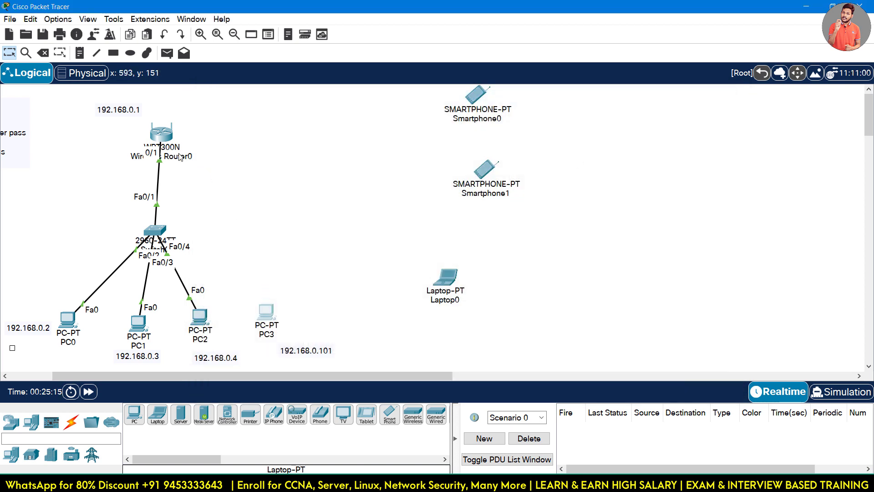
# Draw a light-blue filled ellipse around the switch and wired PCs.
pyautogui.moveTo(259, 313); pyautogui.dragTo(290, 297)
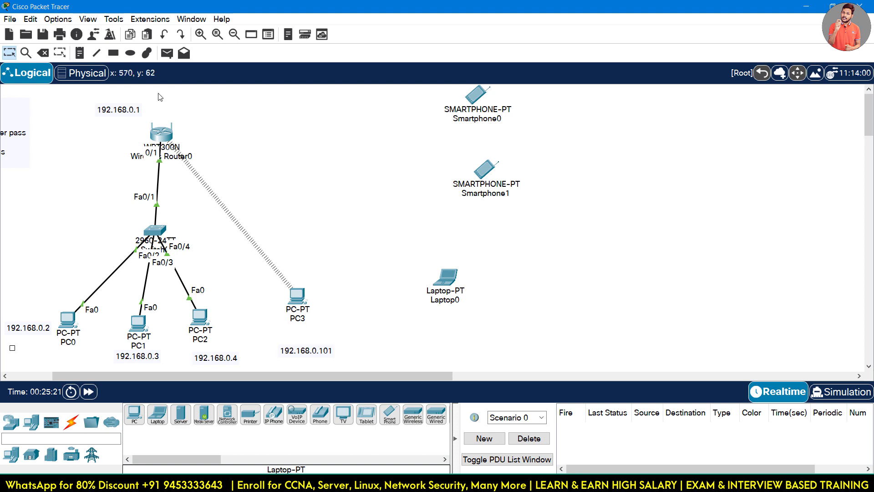
pyautogui.click(130, 53)
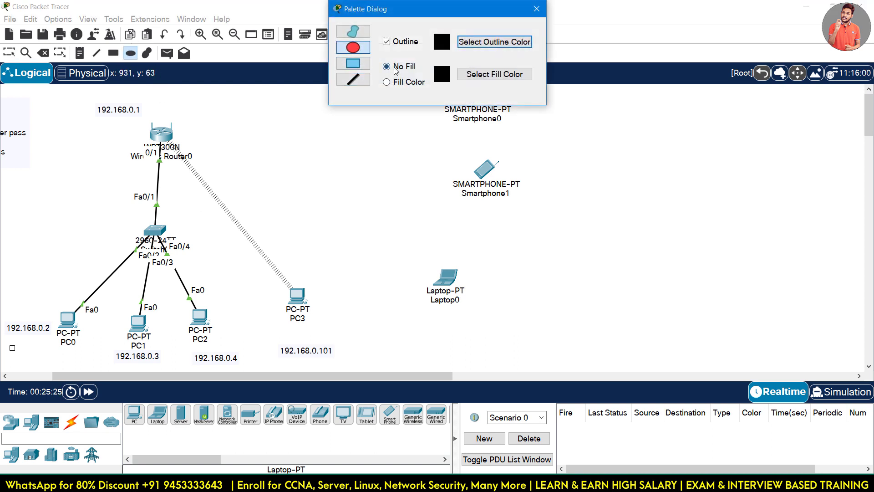
pyautogui.click(394, 82)
pyautogui.click(463, 76)
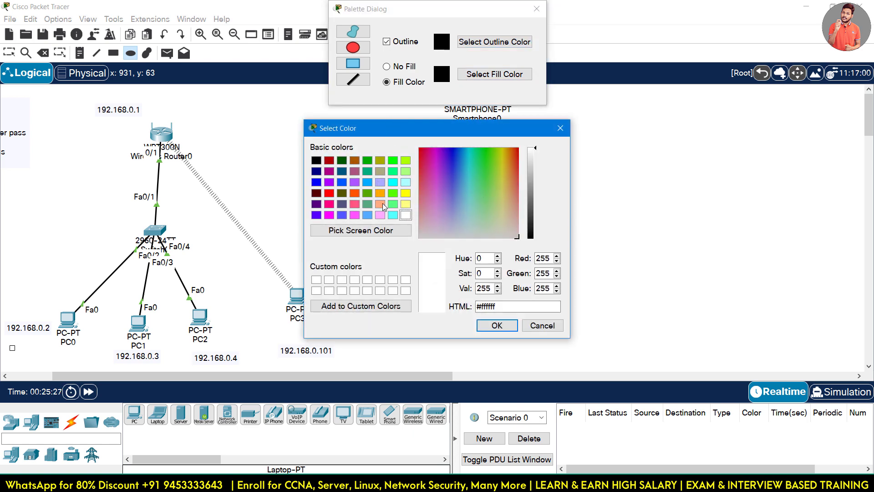
pyautogui.click(367, 215)
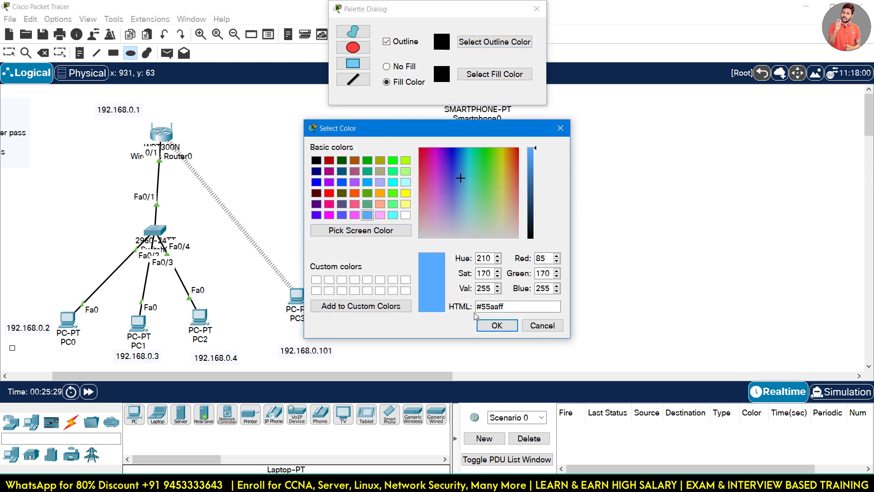
pyautogui.click(497, 325)
pyautogui.moveTo(19, 210); pyautogui.dragTo(220, 400)
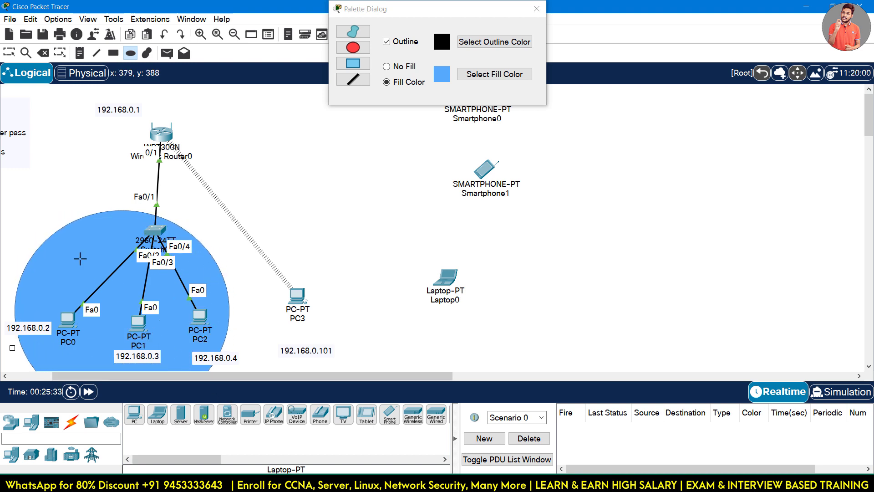
pyautogui.click(9, 53)
pyautogui.click(94, 259)
pyautogui.moveTo(92, 255); pyautogui.dragTo(117, 249)
# Regroup PC3, Laptop0, Smartphone0 and Smartphone1 closer together on the canvas.
pyautogui.moveTo(309, 306); pyautogui.dragTo(384, 281)
pyautogui.moveTo(444, 287); pyautogui.dragTo(446, 244)
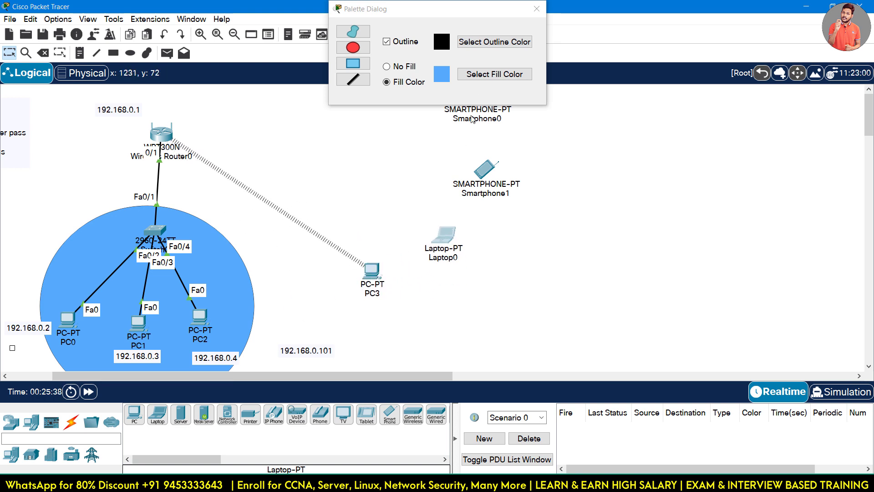
pyautogui.click(495, 73)
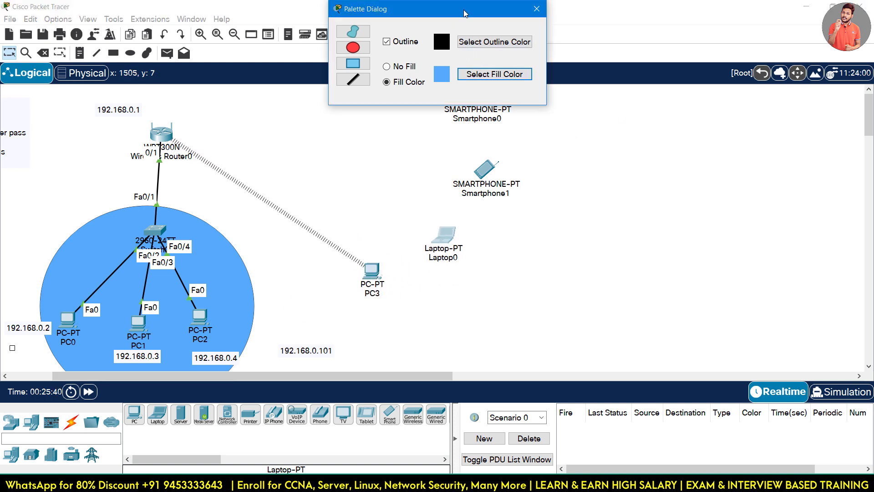
pyautogui.moveTo(464, 13); pyautogui.dragTo(719, 161)
pyautogui.moveTo(468, 105); pyautogui.dragTo(370, 147)
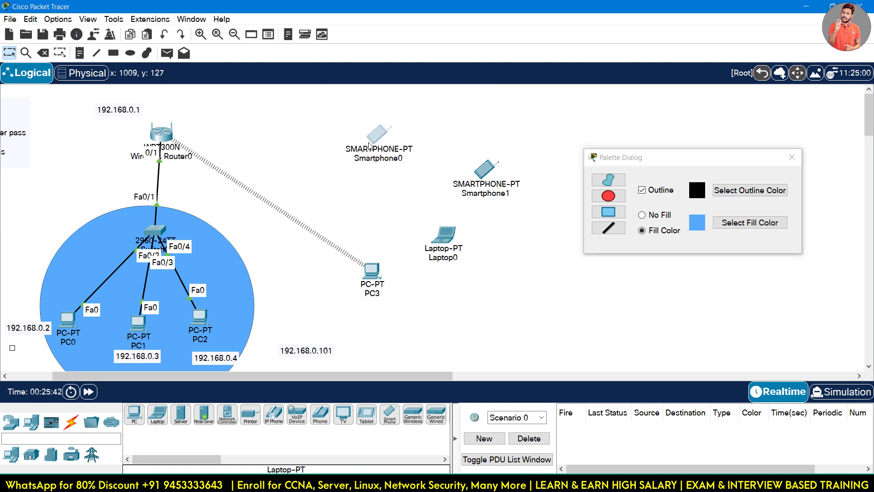
pyautogui.moveTo(491, 176); pyautogui.dragTo(456, 161)
pyautogui.moveTo(380, 144); pyautogui.dragTo(374, 122)
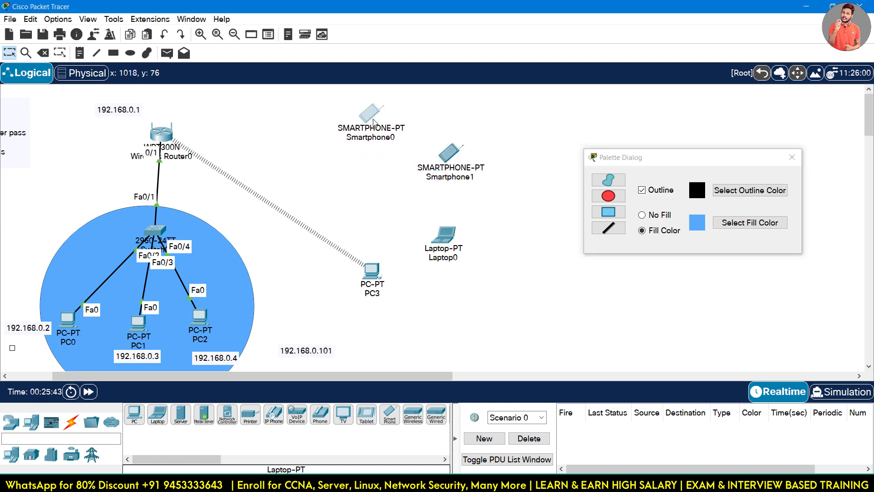
pyautogui.moveTo(453, 160); pyautogui.dragTo(401, 189)
pyautogui.moveTo(444, 249); pyautogui.dragTo(427, 269)
pyautogui.moveTo(372, 272); pyautogui.dragTo(367, 293)
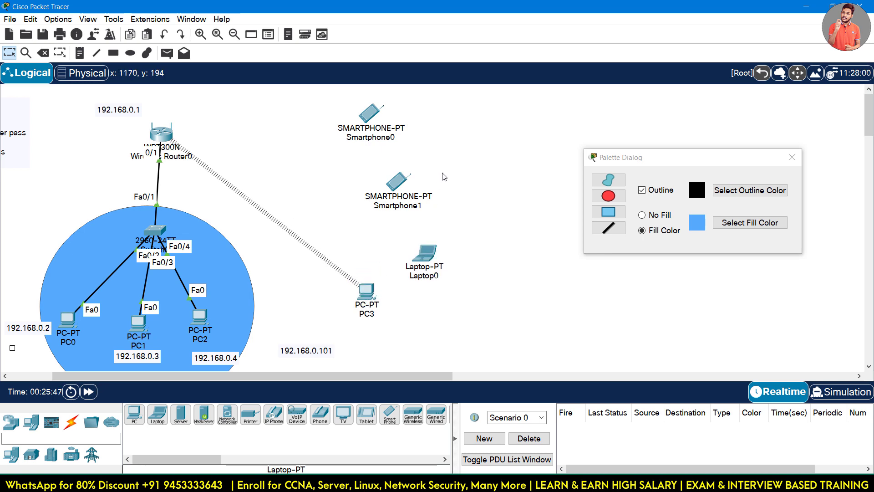
# Draw a light-green filled circle around PC3, Laptop0 and both smartphones.
pyautogui.click(733, 223)
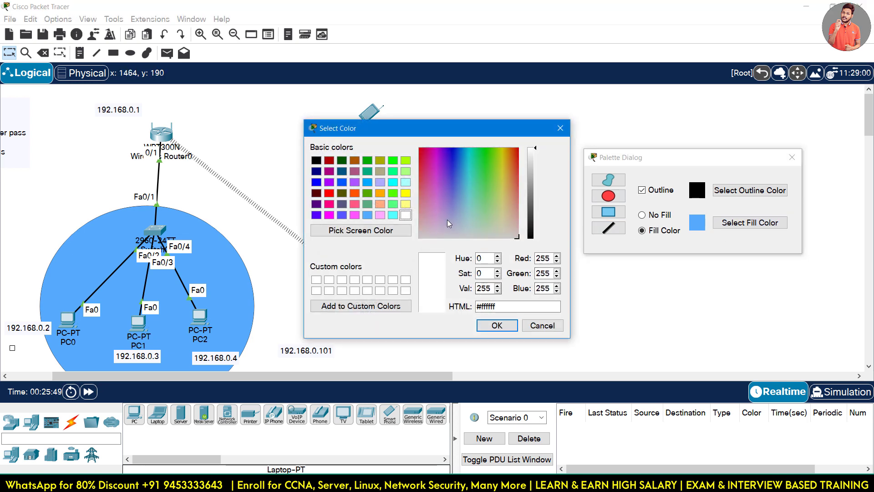
pyautogui.click(482, 213)
pyautogui.click(492, 325)
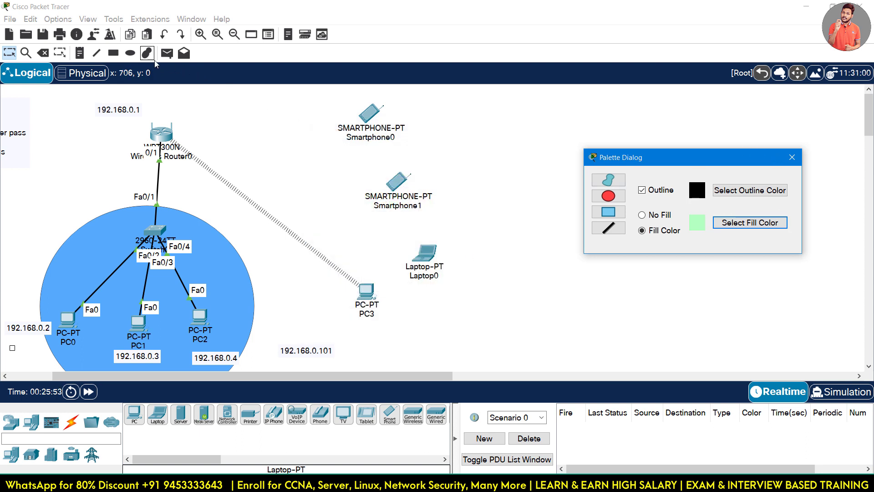
pyautogui.click(131, 53)
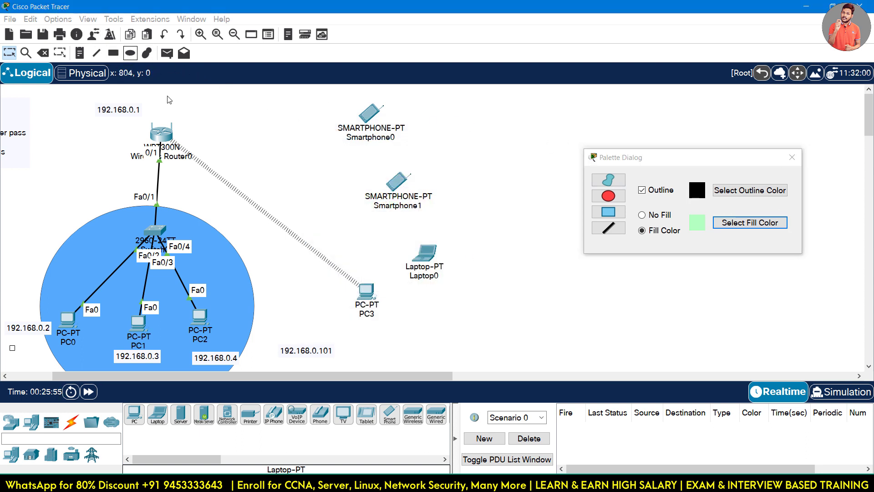
pyautogui.moveTo(277, 104); pyautogui.dragTo(505, 347)
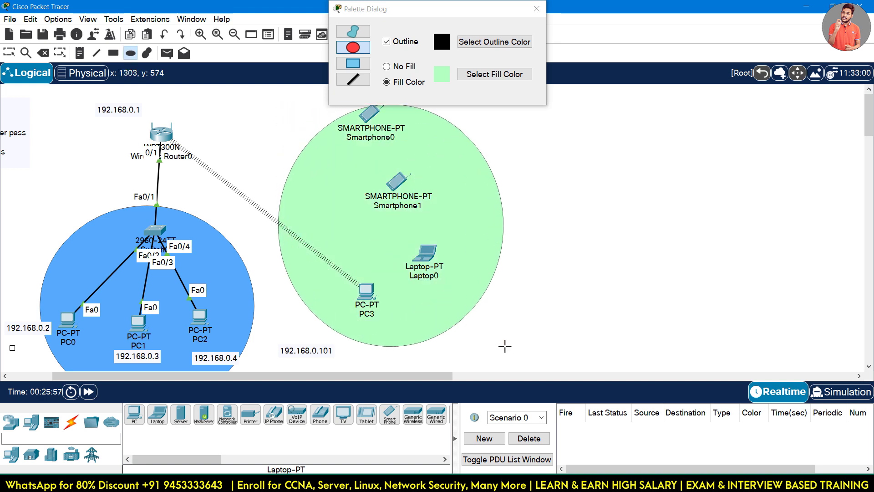
pyautogui.click(537, 9)
pyautogui.click(6, 55)
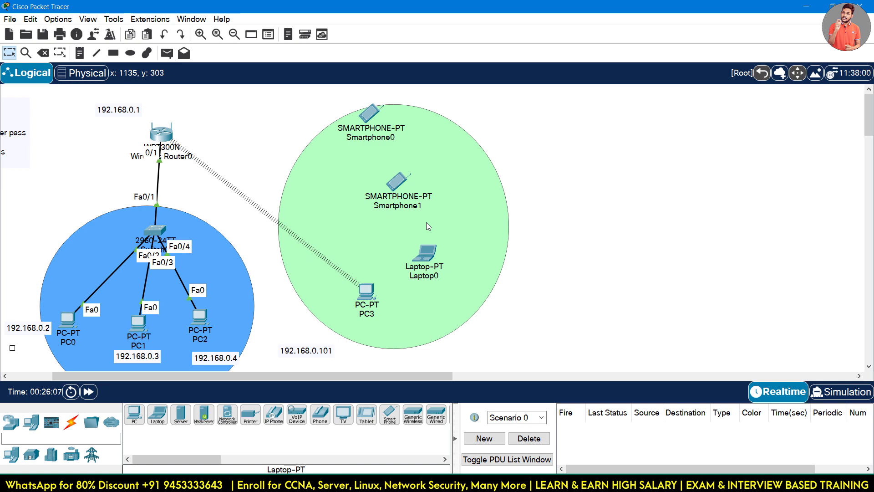
# Try Laptop0's wireless client app and dismiss the resulting error.
pyautogui.click(427, 251)
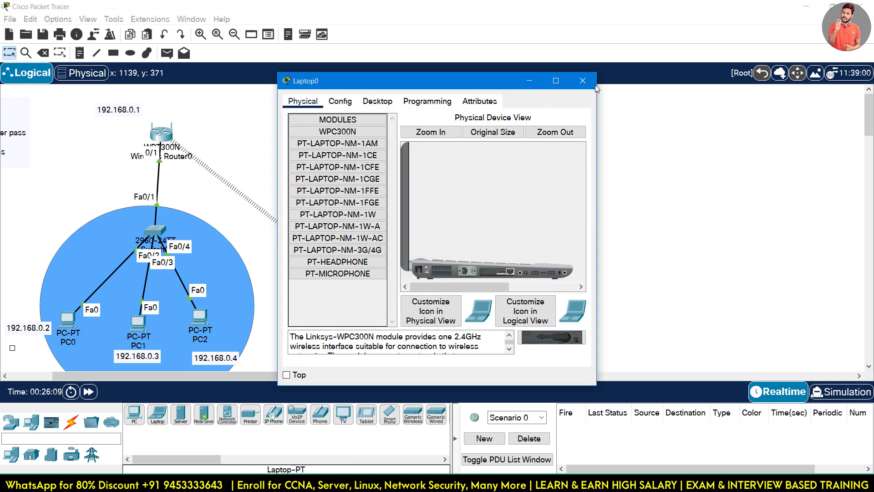
pyautogui.click(378, 102)
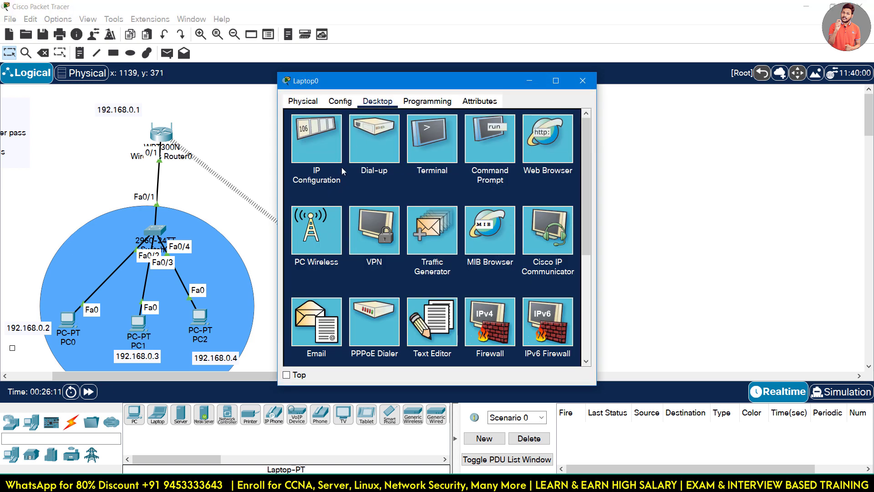
pyautogui.click(319, 224)
pyautogui.click(523, 252)
# Replace Laptop0's module with the WPC300N wireless card and power the laptop back on.
pyautogui.click(303, 100)
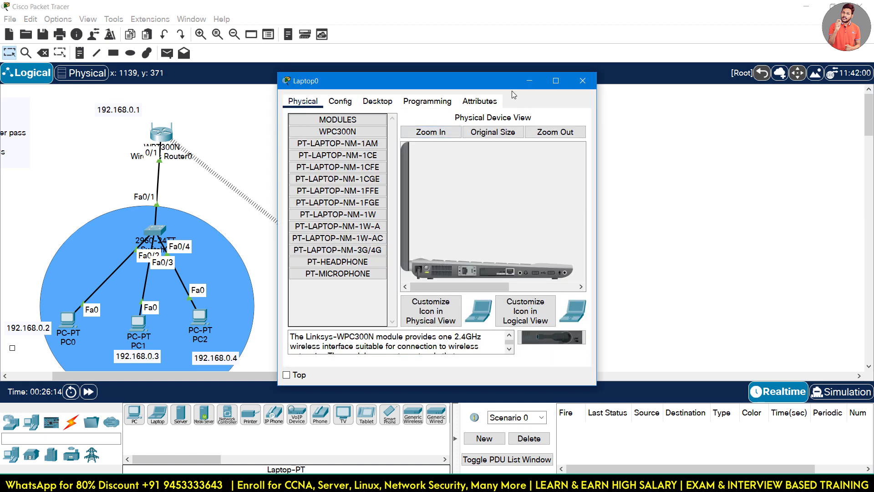
pyautogui.click(555, 82)
pyautogui.click(221, 56)
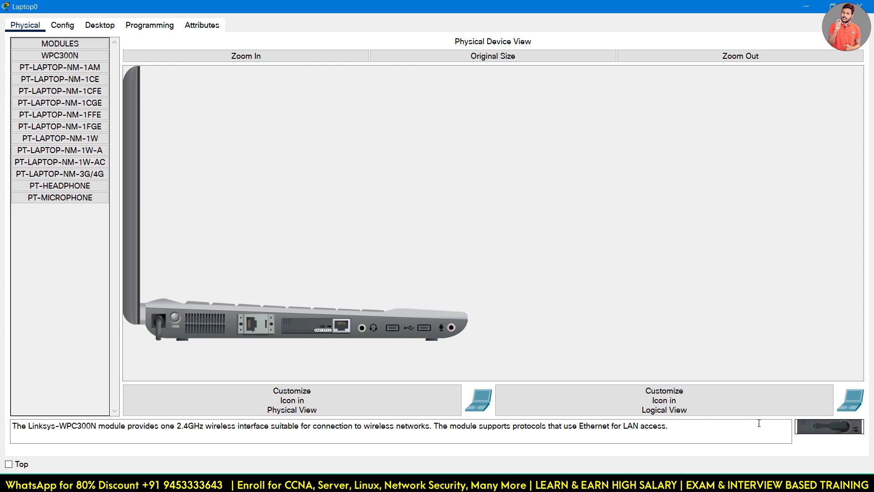
pyautogui.click(420, 427)
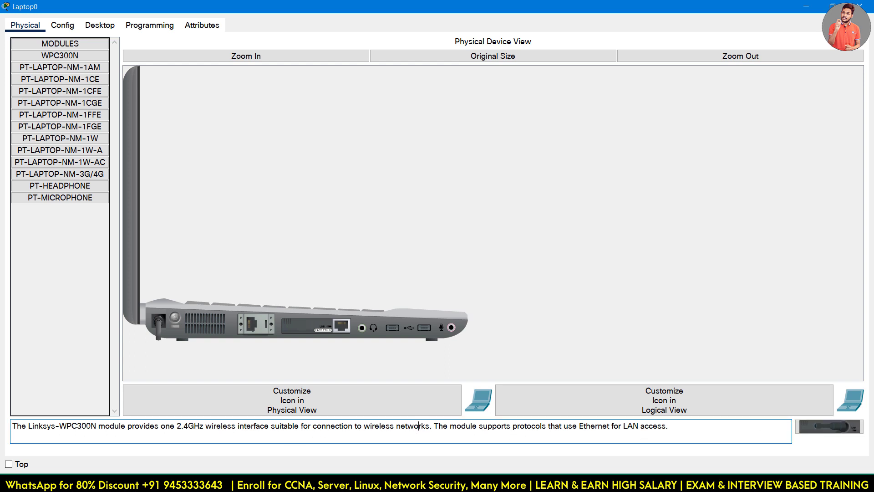
pyautogui.moveTo(838, 427); pyautogui.dragTo(811, 425)
pyautogui.moveTo(331, 333); pyautogui.dragTo(37, 288)
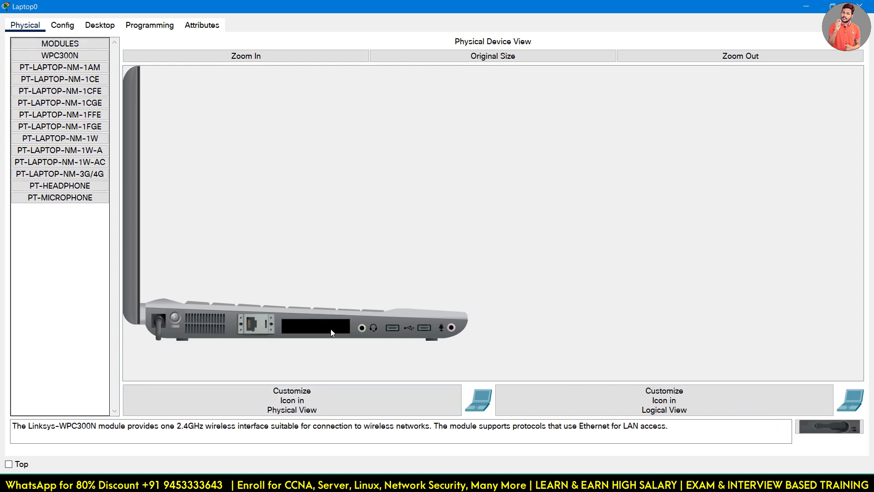
pyautogui.moveTo(829, 426); pyautogui.dragTo(305, 328)
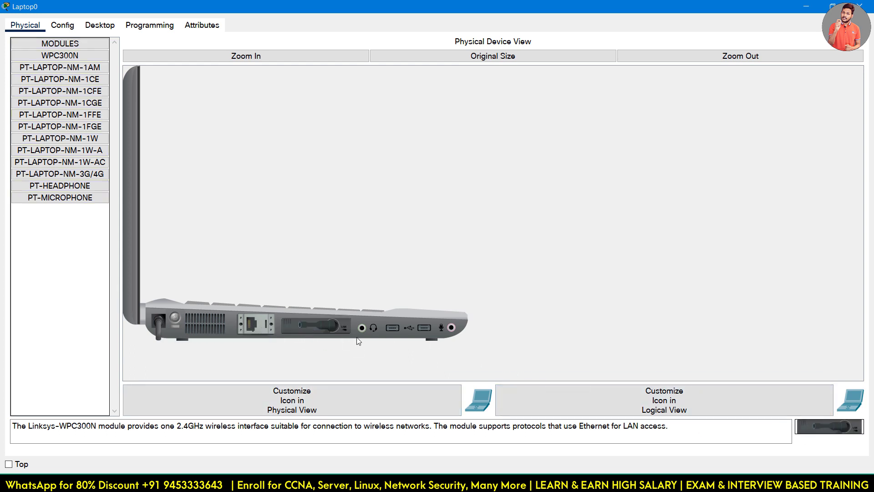
pyautogui.click(175, 318)
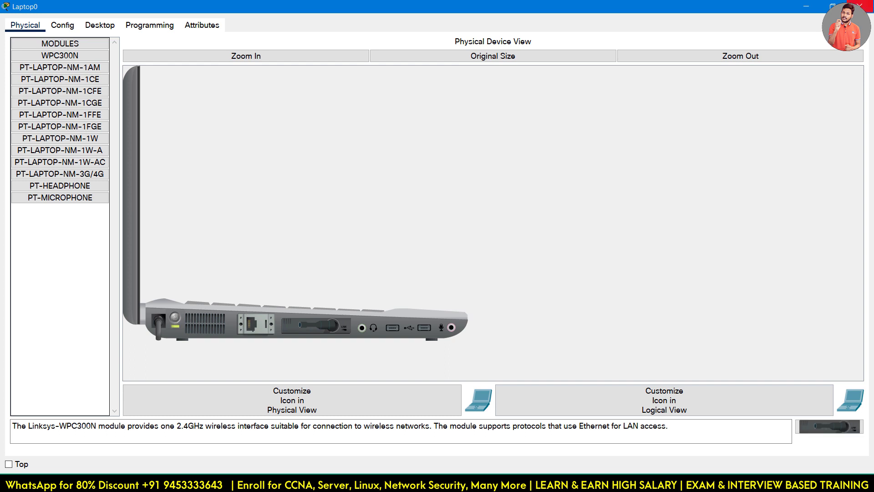
pyautogui.click(62, 25)
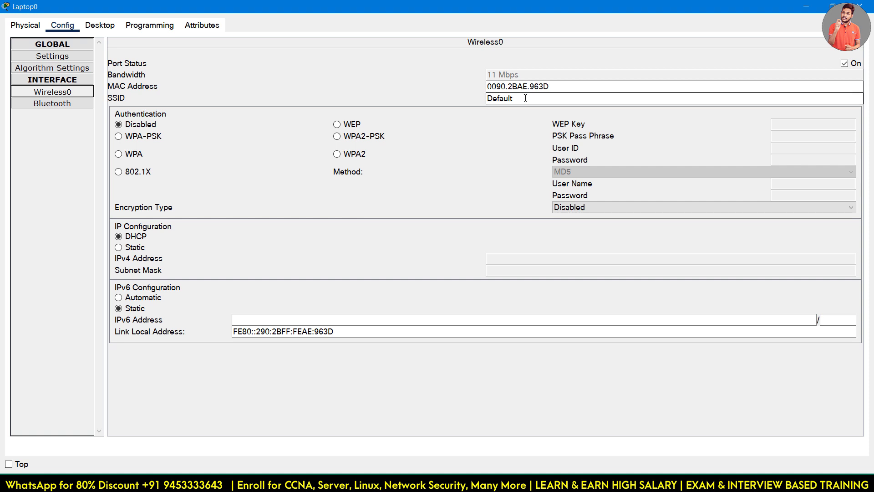
# Give Laptop0 SSID sikholivewifi, WPA2-PSK and the pass phrase, then close the window.
pyautogui.write('sikholivewifi')
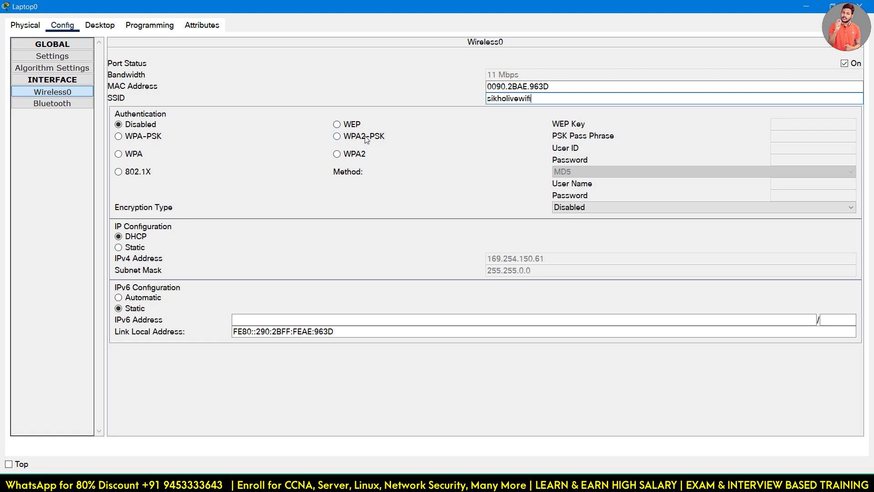
pyautogui.click(367, 138)
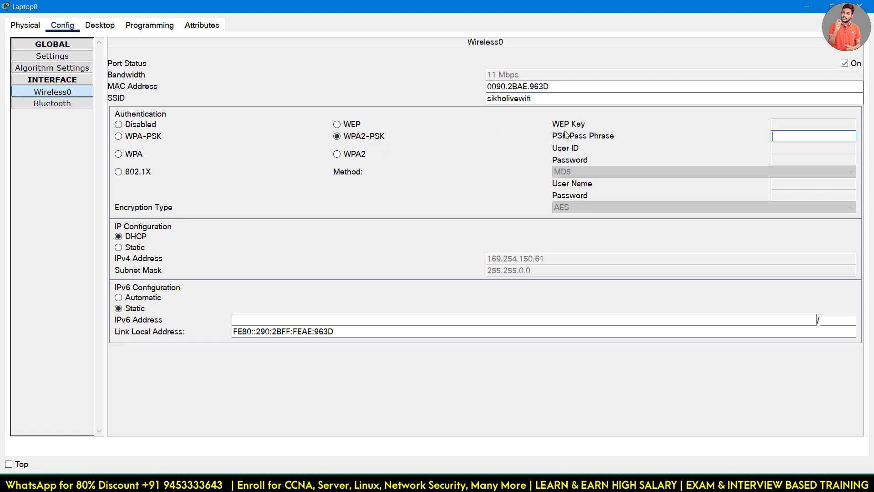
pyautogui.click(792, 133)
pyautogui.write('1231231230')
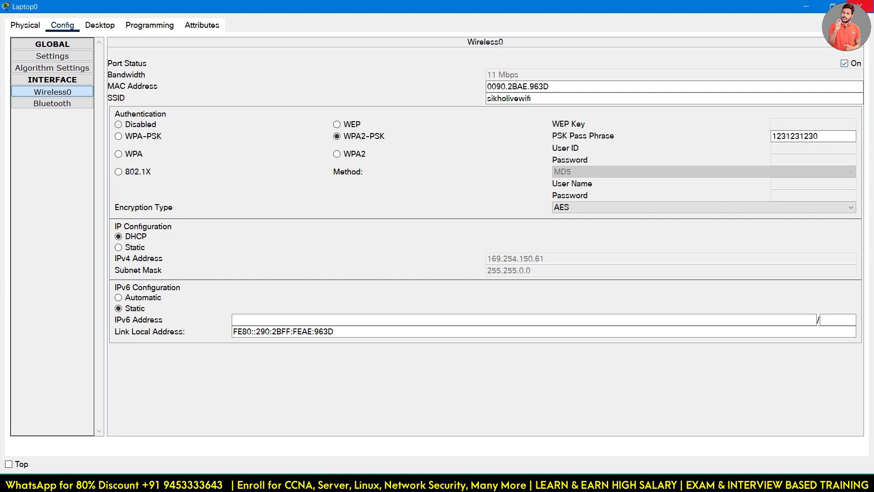
pyautogui.click(860, 6)
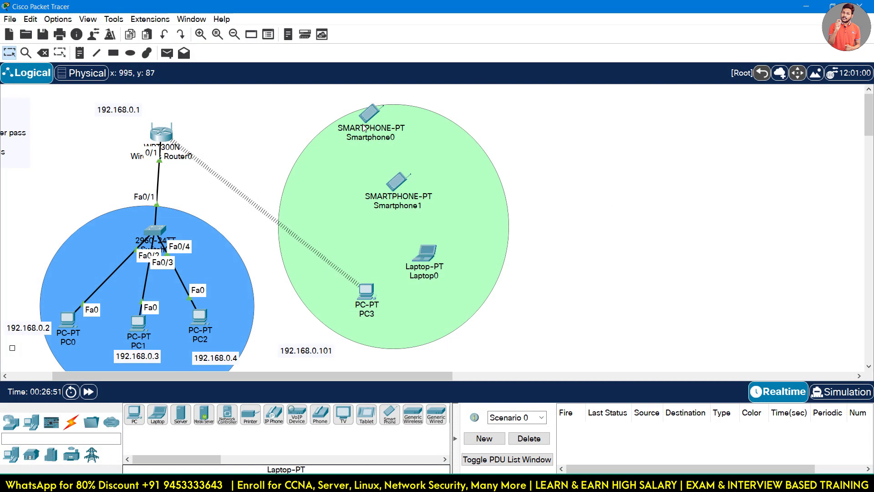
# Bring up Smartphone0's Wireless0 configuration in a widened window.
pyautogui.moveTo(394, 170); pyautogui.dragTo(395, 123)
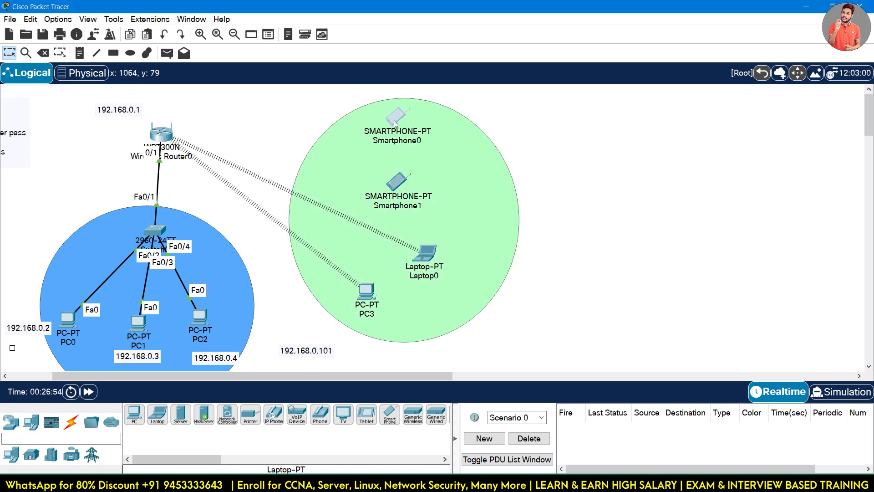
pyautogui.click(397, 122)
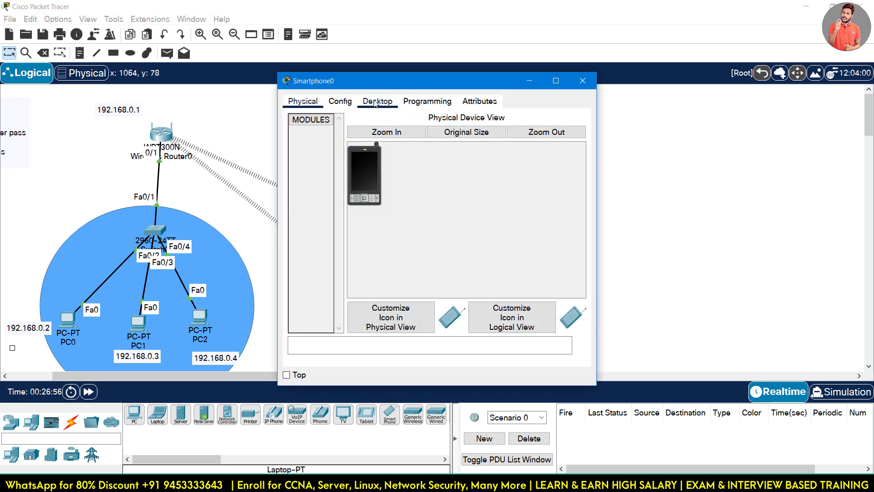
pyautogui.click(377, 101)
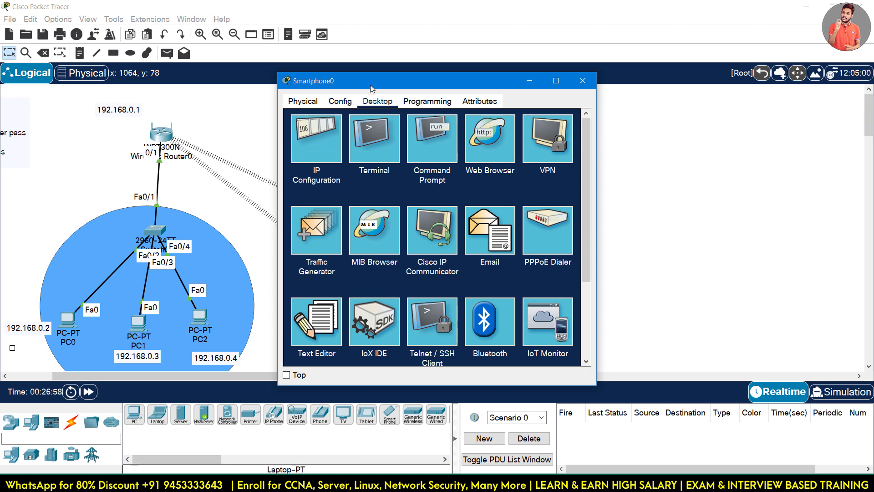
pyautogui.moveTo(370, 88); pyautogui.dragTo(589, 67)
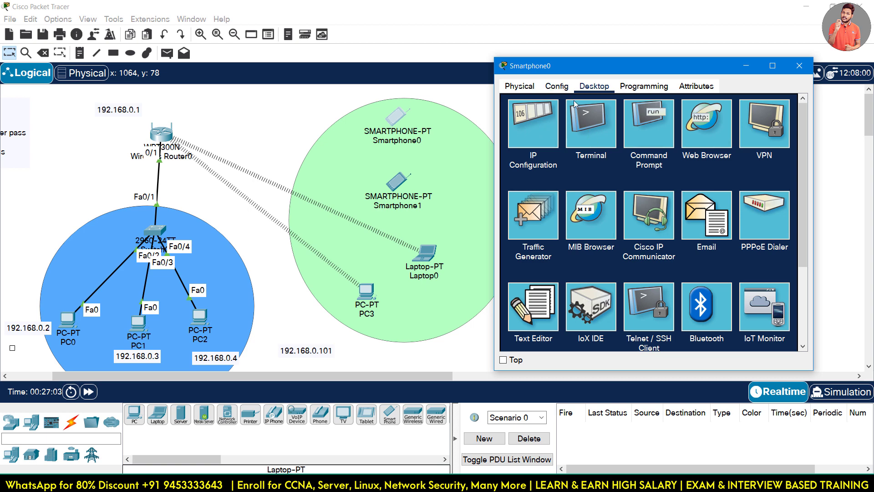
pyautogui.click(559, 90)
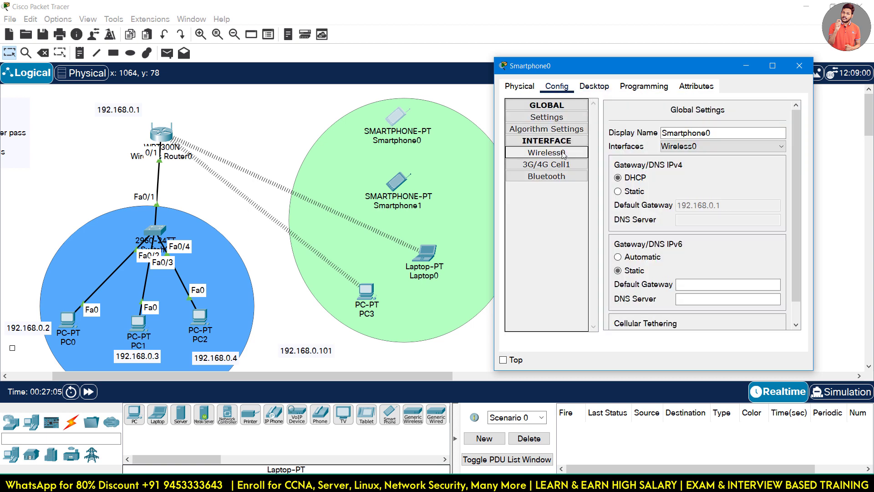
pyautogui.click(563, 154)
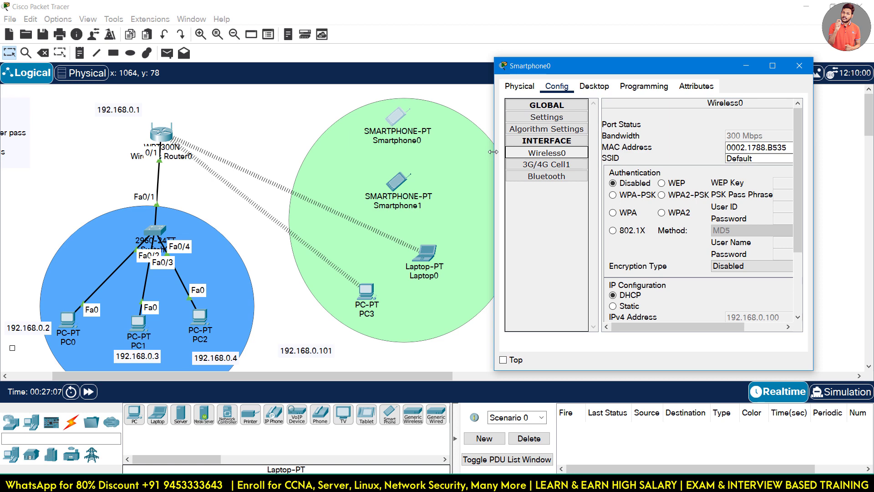
pyautogui.moveTo(495, 155); pyautogui.dragTo(169, 155)
# Set Smartphone0's SSID to sikholivewifi with WPA2-PSK and the pass phrase, then close.
pyautogui.doubleClick(577, 158)
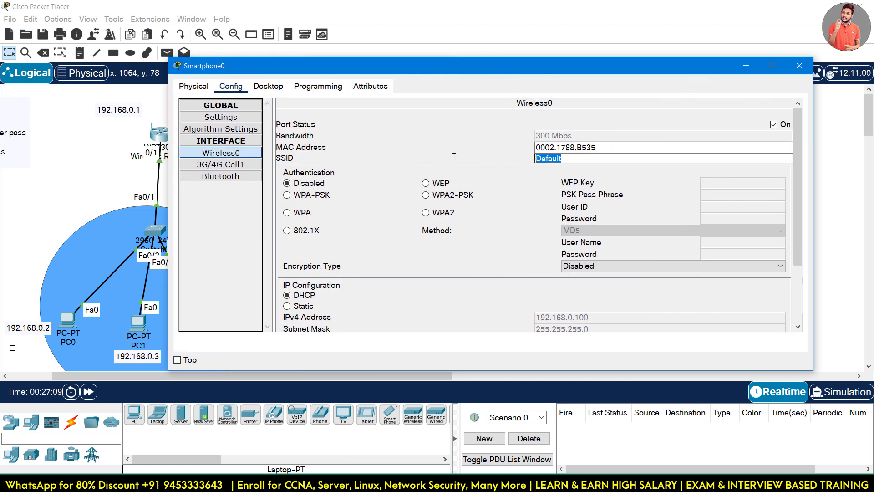
pyautogui.write('sikholivewifi')
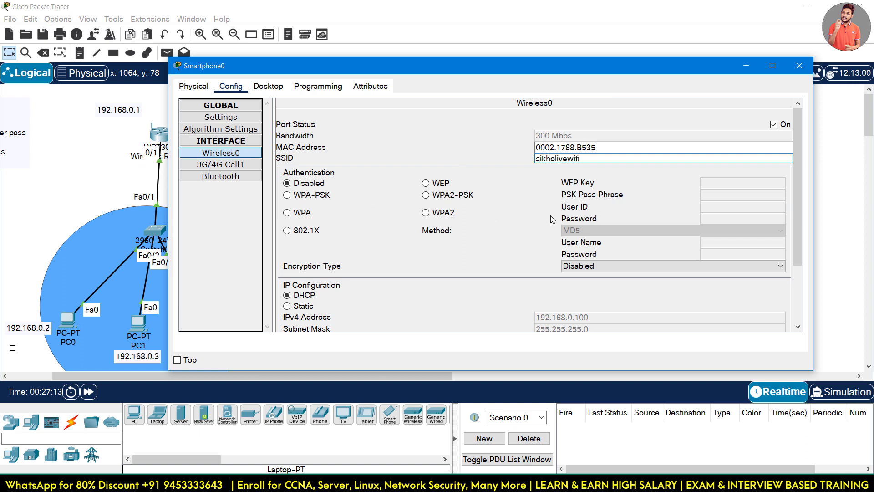
pyautogui.click(471, 196)
pyautogui.click(716, 194)
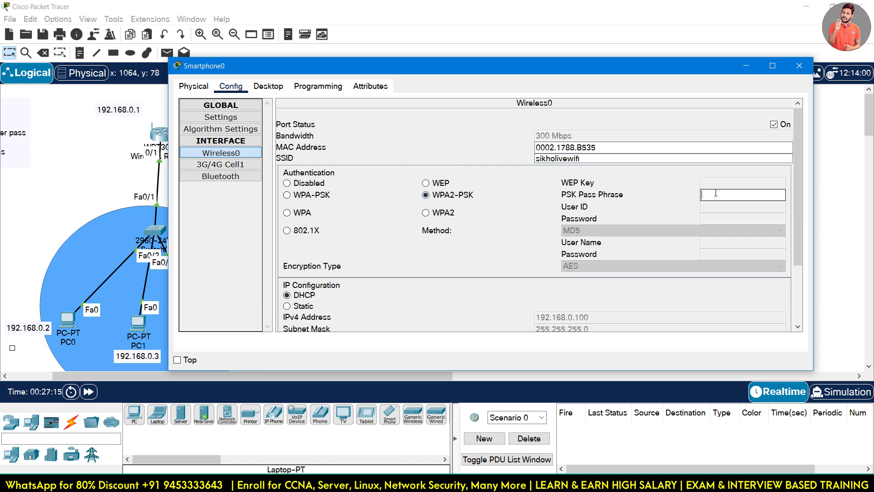
pyautogui.write('1231231230')
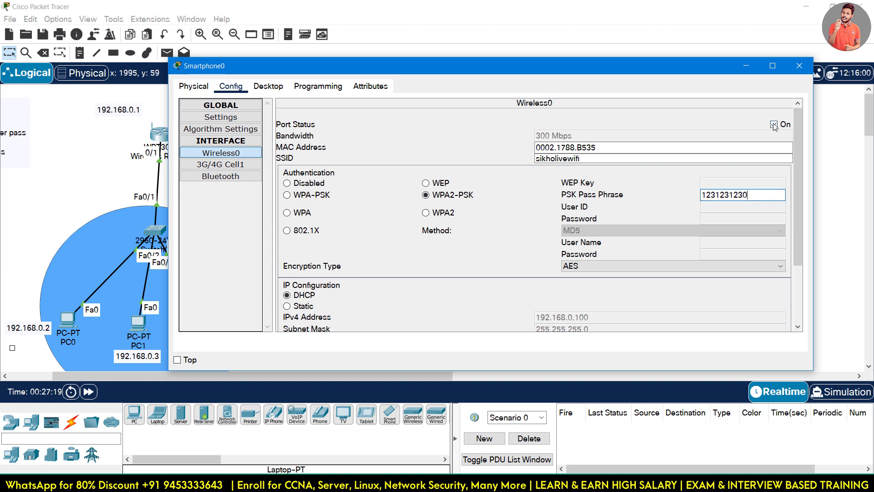
pyautogui.click(800, 65)
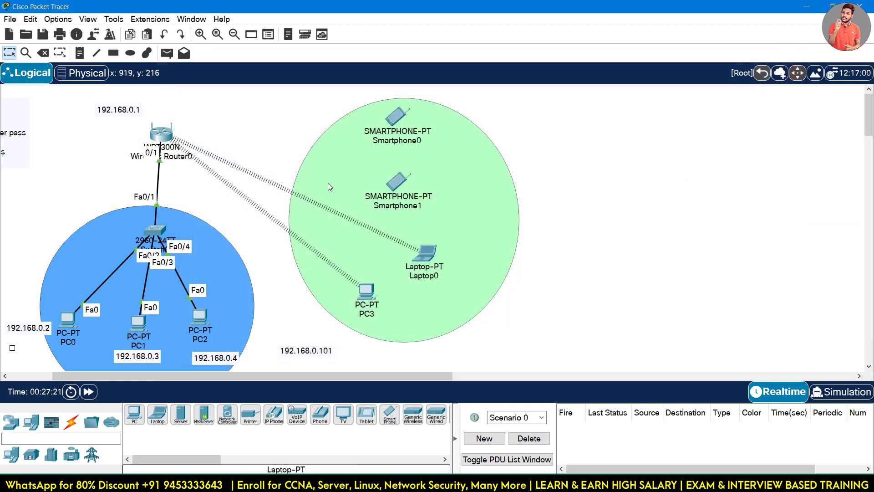
# Nudge Smartphone1 right and move the 192.168.0.101 note just below PC3.
pyautogui.moveTo(398, 181); pyautogui.dragTo(413, 181)
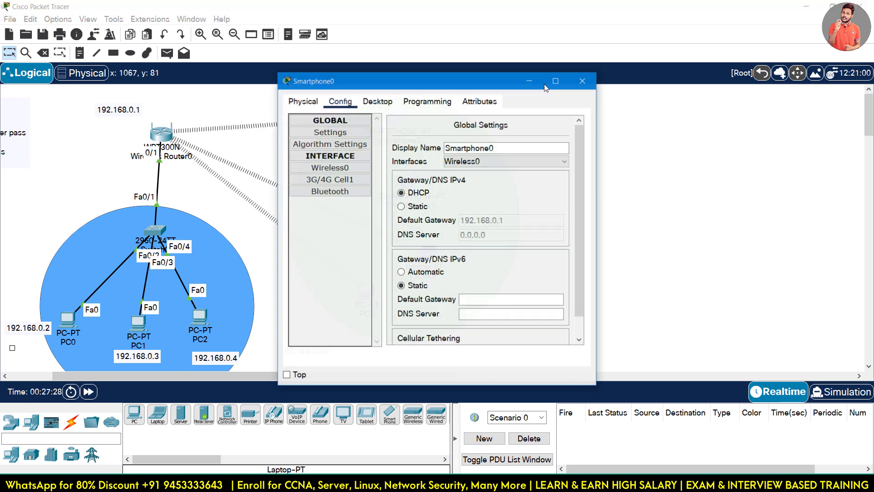
pyautogui.moveTo(365, 78); pyautogui.dragTo(451, 81)
pyautogui.click(285, 303)
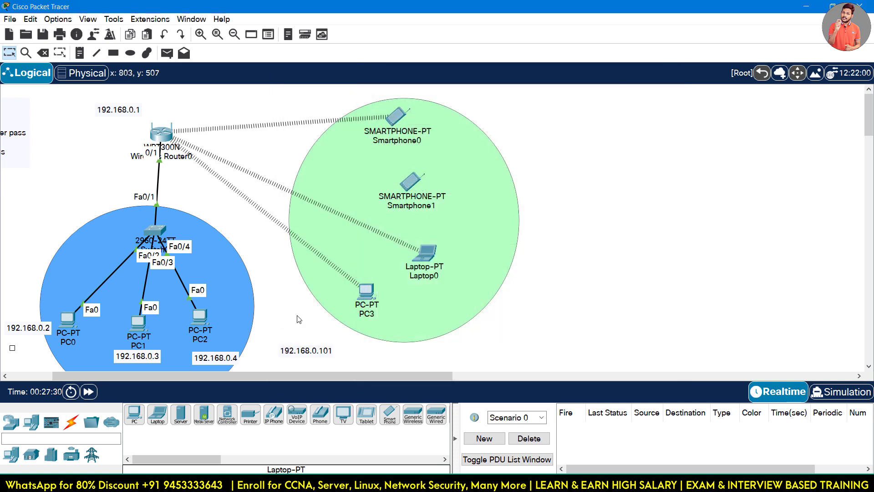
pyautogui.moveTo(314, 357); pyautogui.dragTo(374, 342)
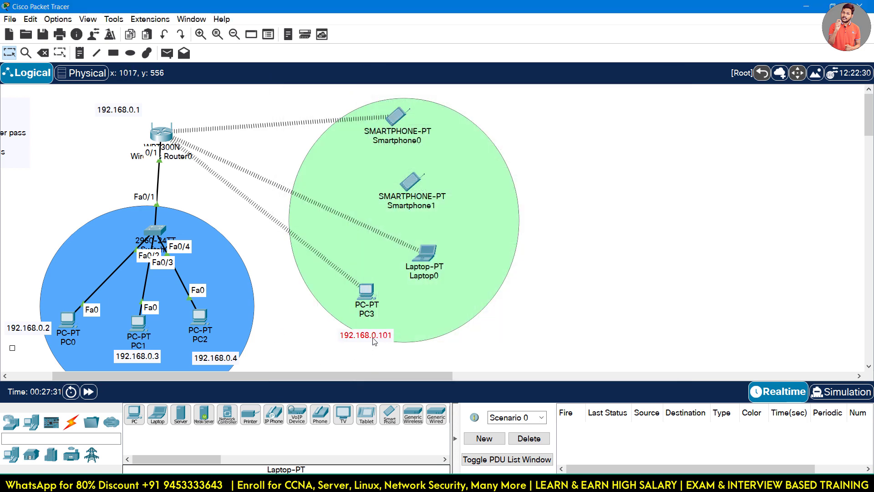
# Run ipconfig on PC3 and confirm its Wireless0 address 192.168.0.102.
pyautogui.click(369, 295)
pyautogui.click(379, 104)
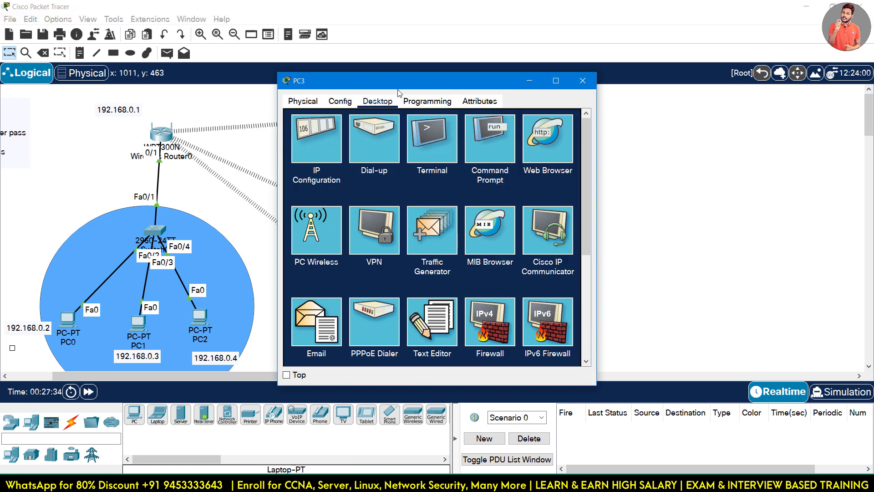
pyautogui.moveTo(408, 79); pyautogui.dragTo(633, 53)
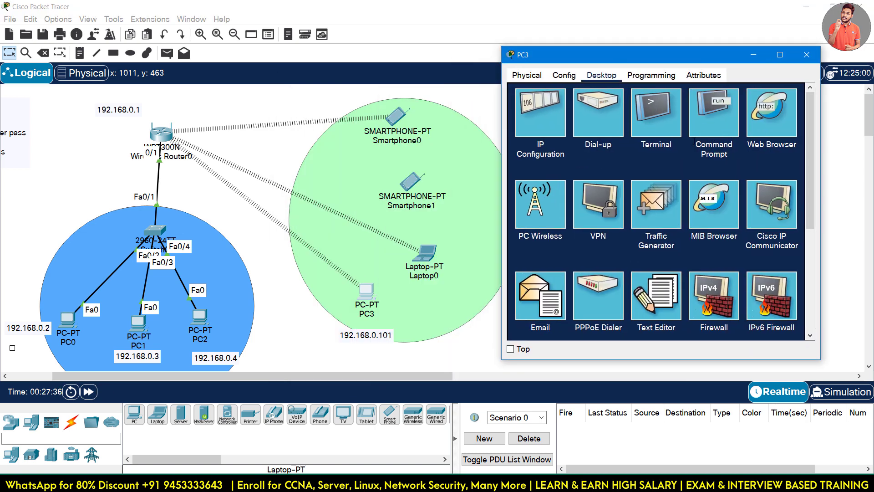
pyautogui.click(714, 112)
pyautogui.write('i')
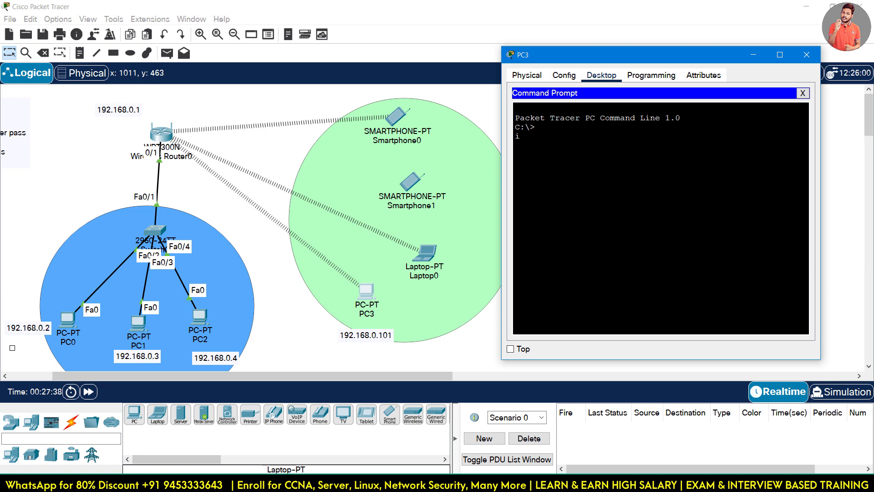
pyautogui.write('pconfig')
pyautogui.press('Return')
pyautogui.scroll(1, 655, 219)
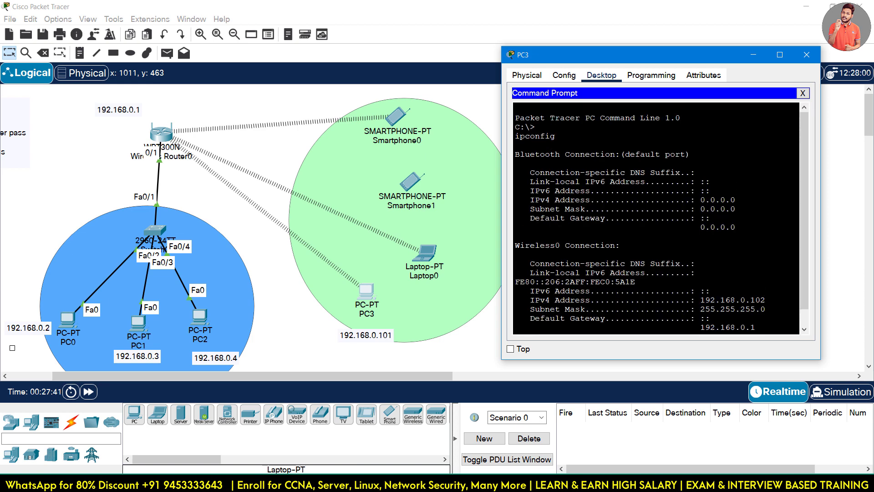
pyautogui.moveTo(515, 146); pyautogui.dragTo(693, 157)
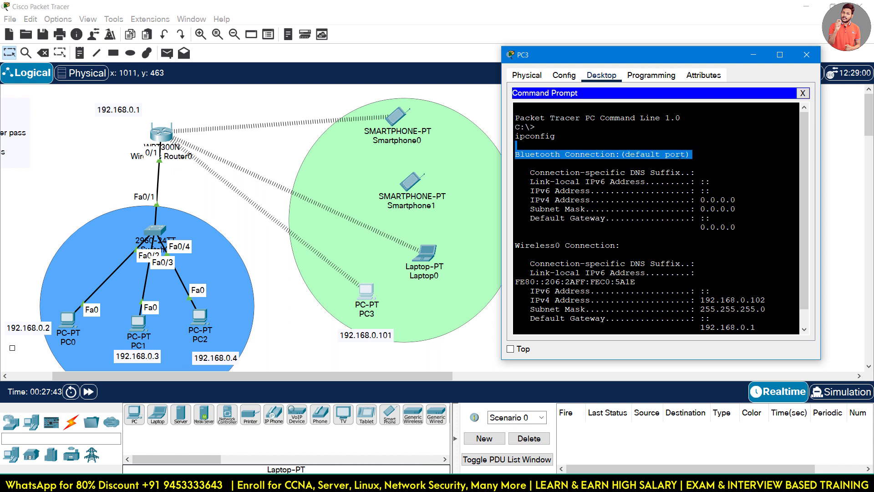
pyautogui.click(656, 191)
pyautogui.scroll(-1, 656, 190)
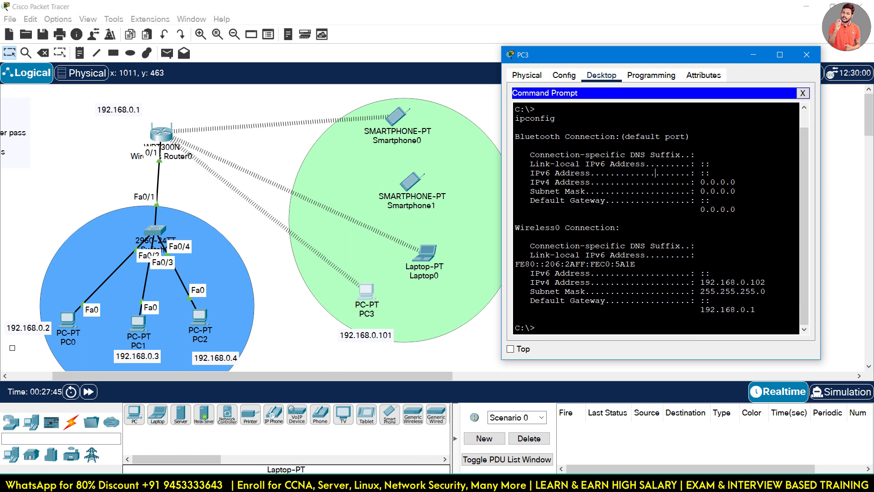
pyautogui.moveTo(700, 282); pyautogui.dragTo(766, 283)
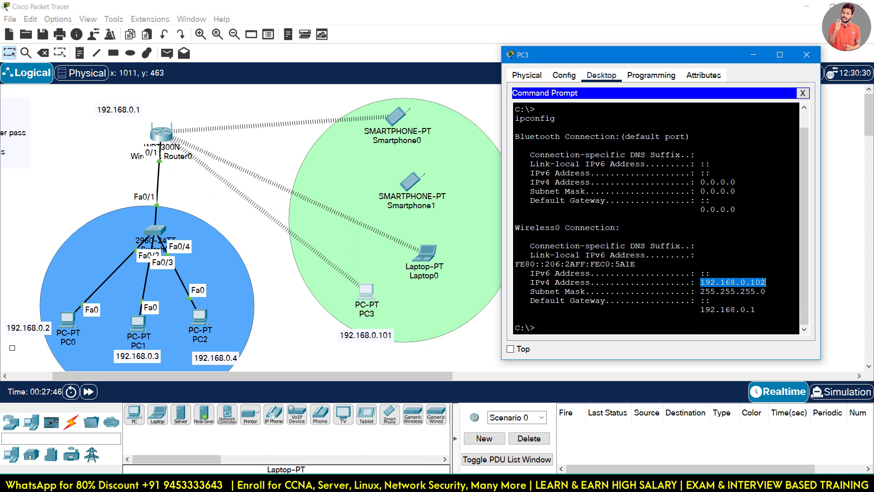
pyautogui.click(808, 54)
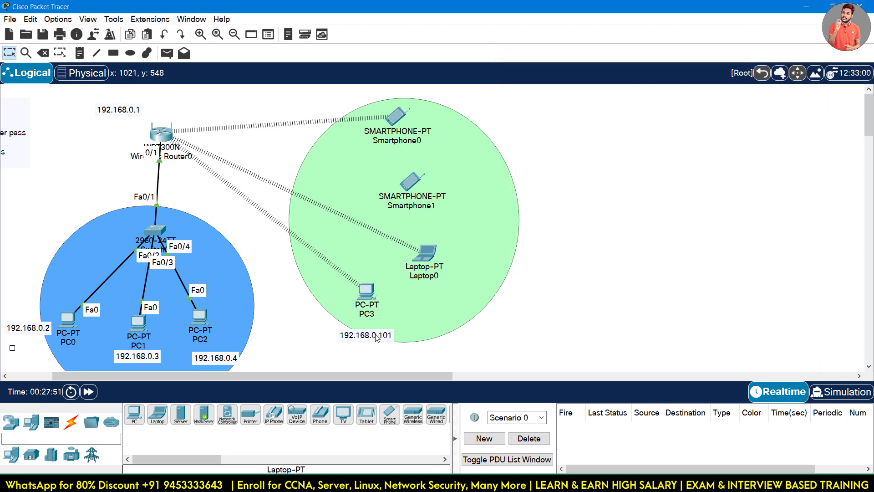
# Edit PC3's note, then run ipconfig on Laptop0: 192.168.0.103, gateway 192.168.0.1.
pyautogui.doubleClick(389, 337)
pyautogui.click(427, 251)
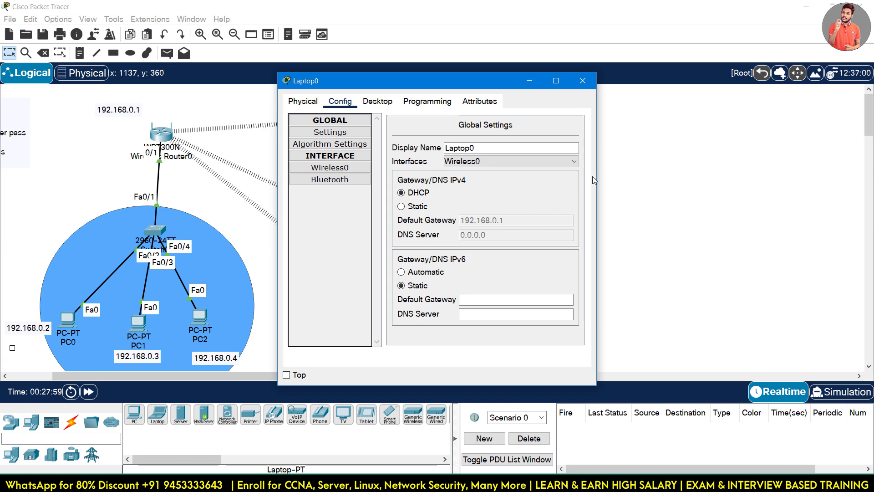
pyautogui.moveTo(597, 174); pyautogui.dragTo(736, 177)
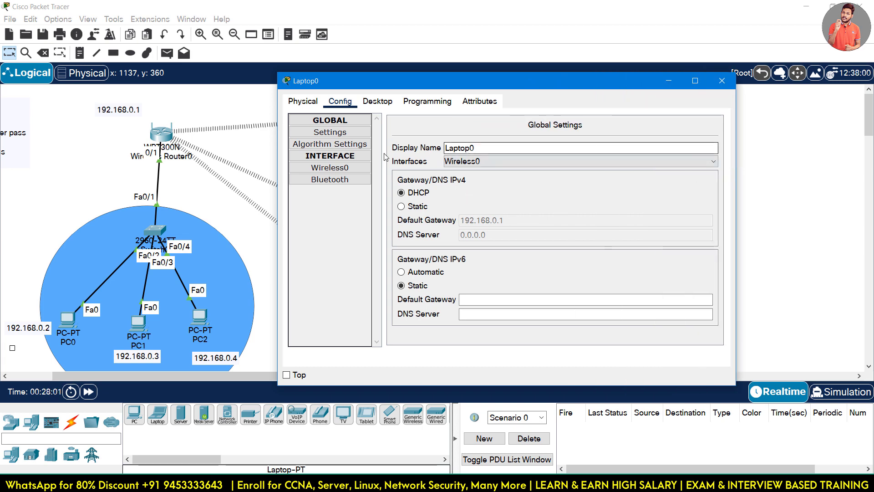
pyautogui.click(377, 101)
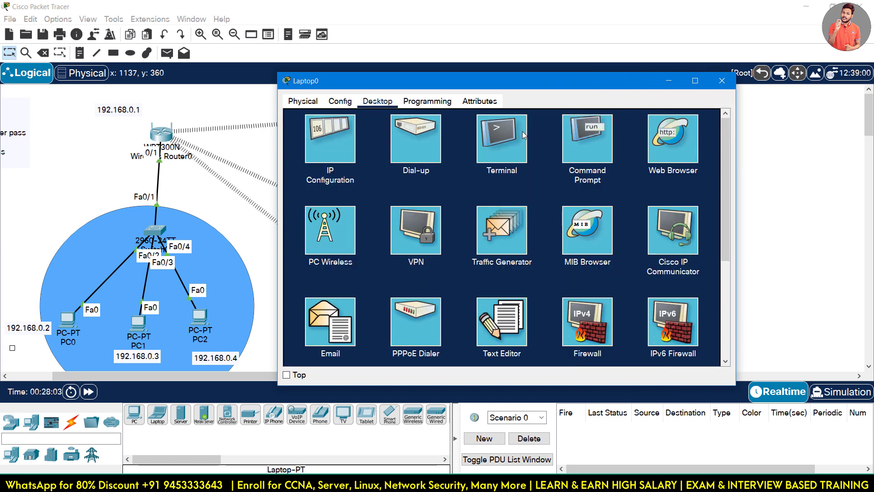
pyautogui.click(587, 137)
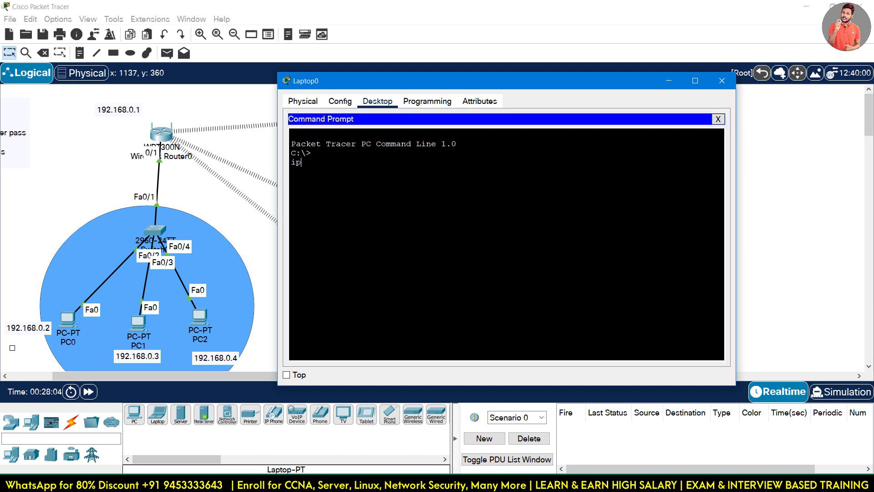
pyautogui.press('Return')
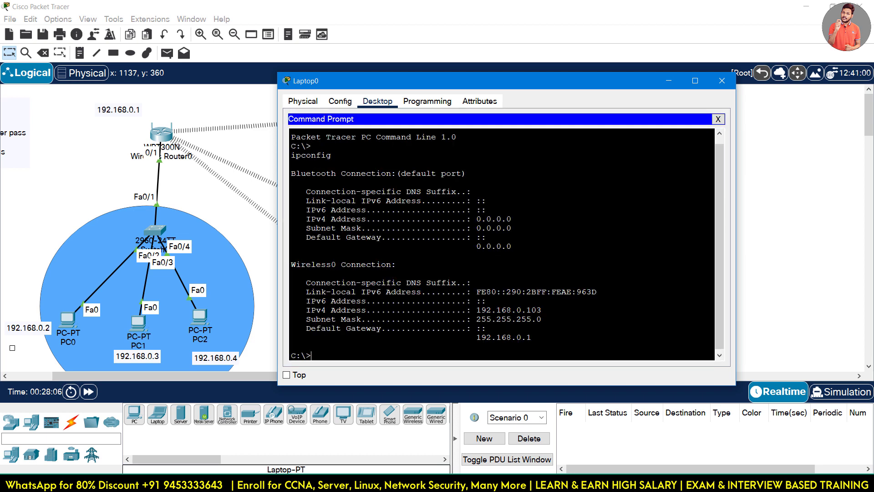
# Add a note labelling Laptop0 with 192.168.0.3.
pyautogui.click(722, 81)
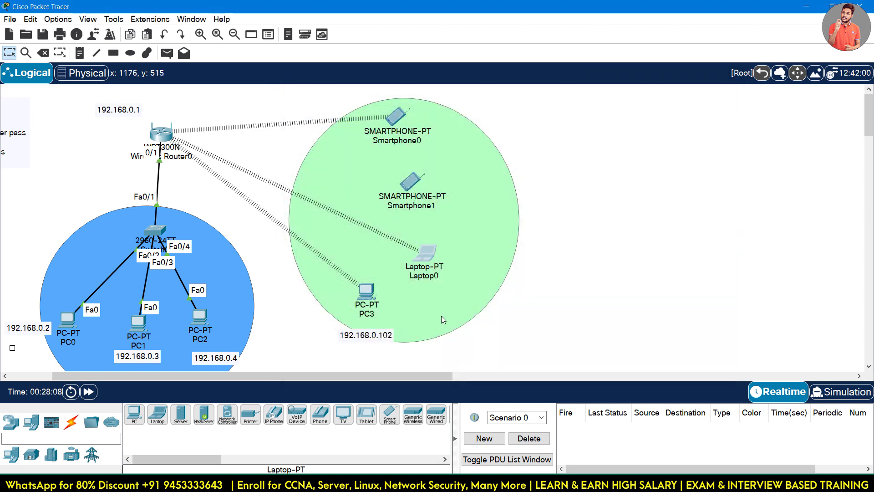
pyautogui.click(80, 53)
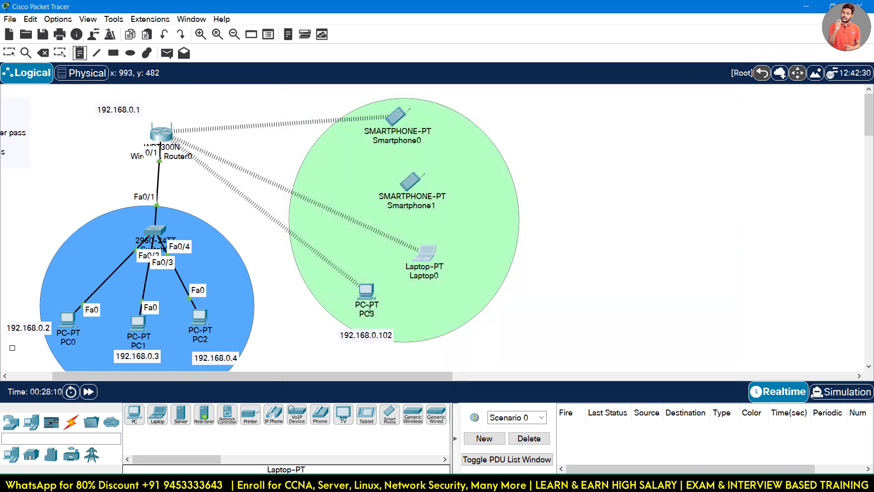
pyautogui.click(428, 288)
pyautogui.write('192.168.0.2')
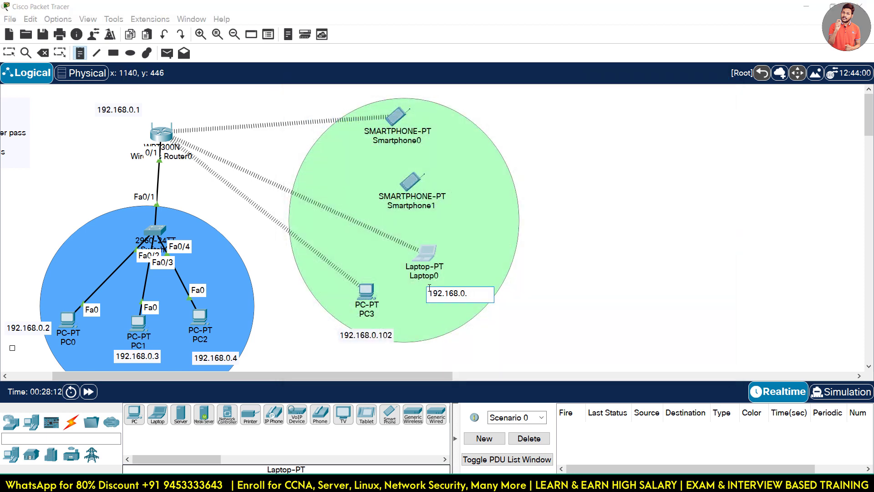
pyautogui.click(576, 160)
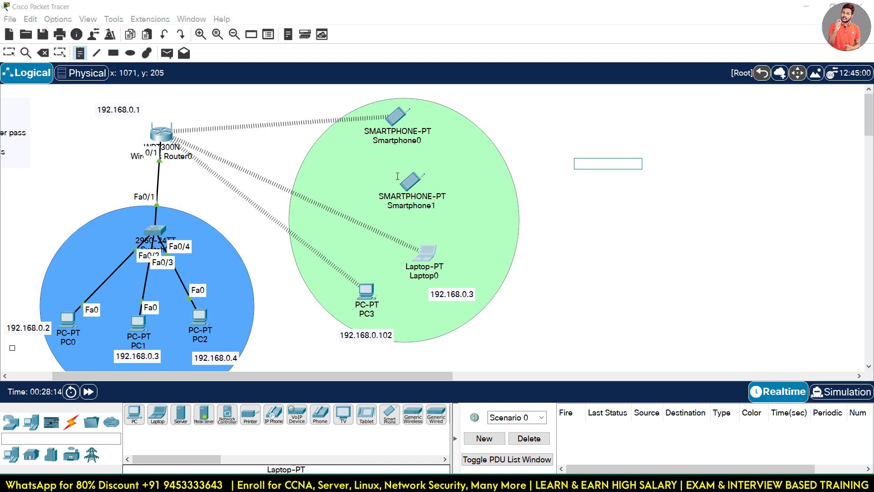
pyautogui.click(8, 53)
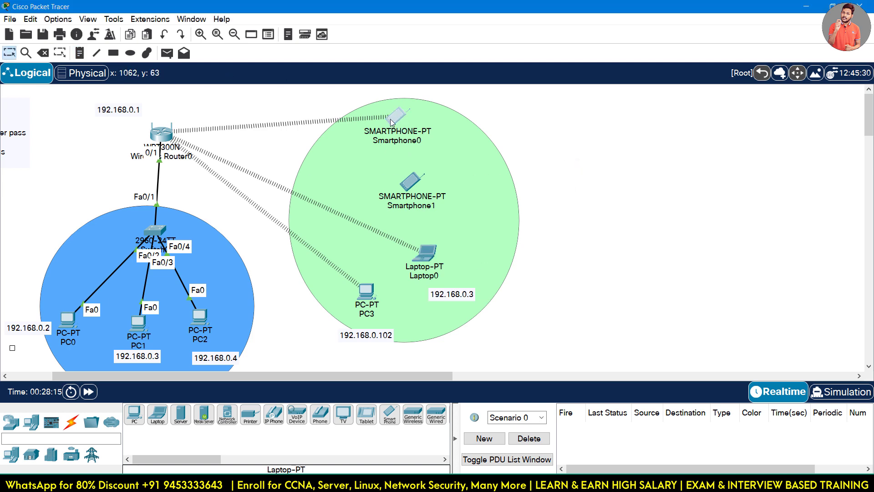
# Run ipconfig on Smartphone0 and check its IPv4 address 192.168.0.104.
pyautogui.click(391, 117)
pyautogui.click(418, 105)
pyautogui.click(390, 111)
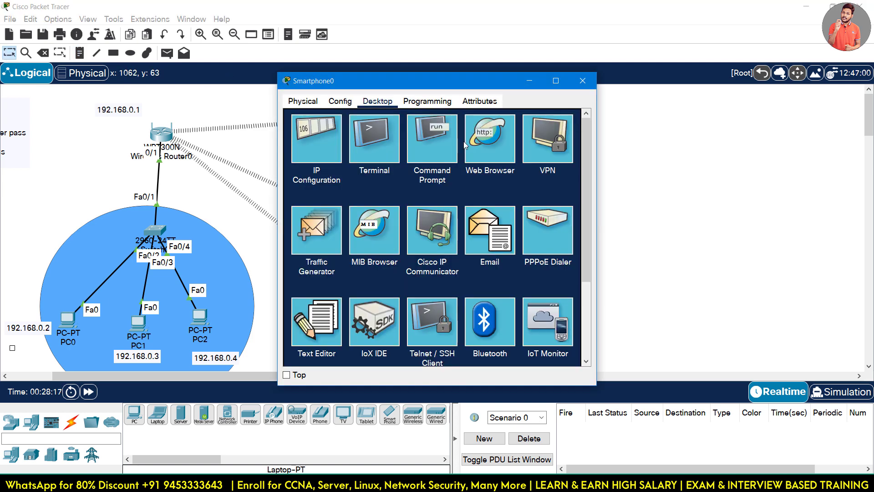
pyautogui.click(426, 145)
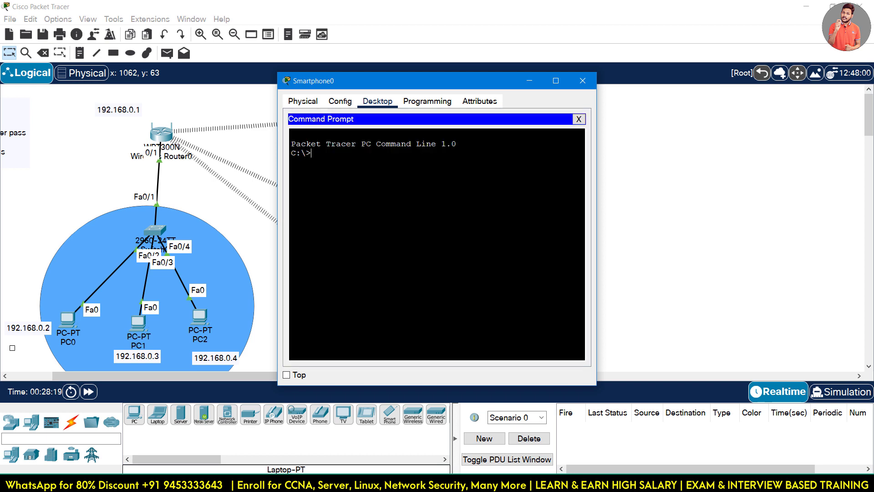
pyautogui.press('Return')
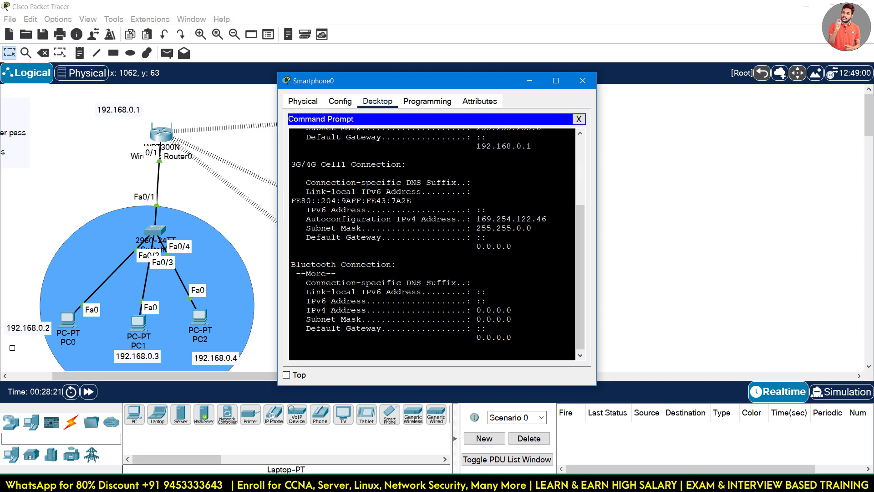
pyautogui.scroll(2, 433, 243)
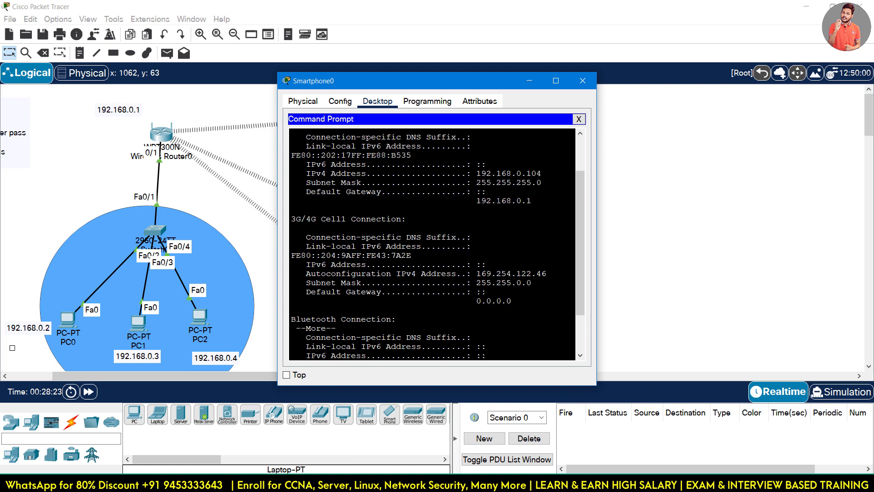
pyautogui.moveTo(508, 173); pyautogui.dragTo(542, 173)
pyautogui.click(582, 80)
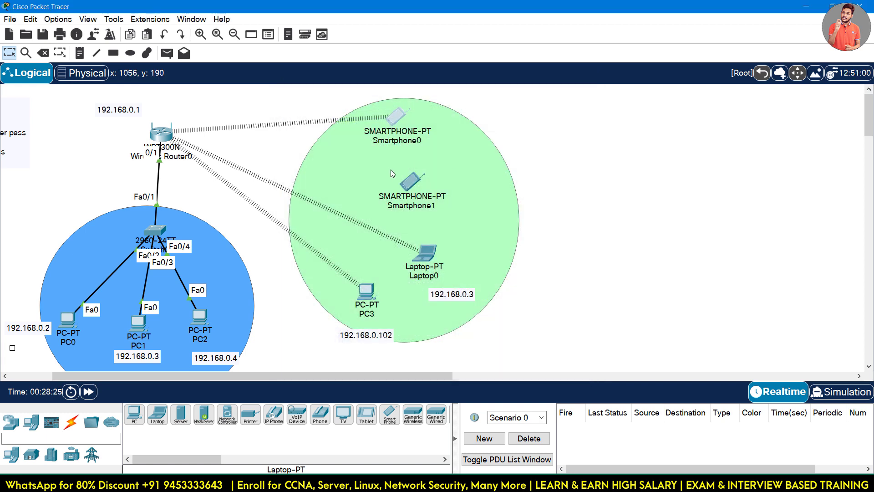
# Place a 192.168.0.4 address note beside Smartphone0.
pyautogui.click(79, 52)
pyautogui.click(445, 138)
pyautogui.write('192.168.0.2')
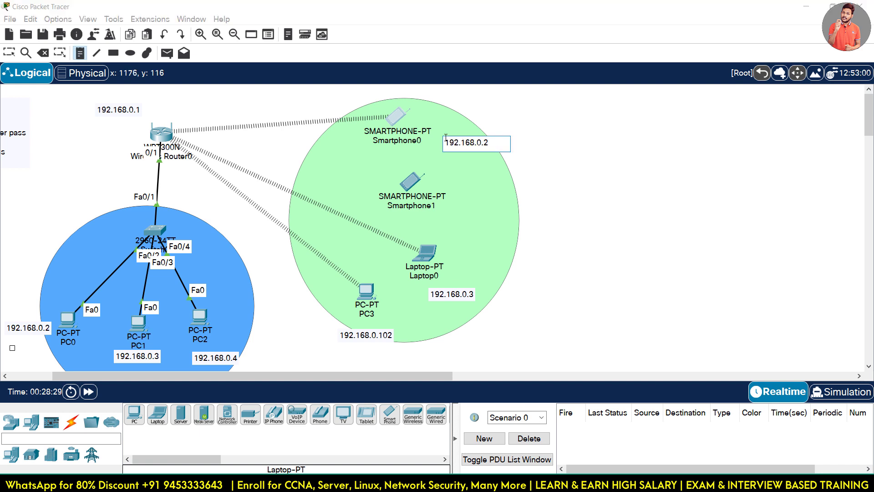
pyautogui.click(562, 133)
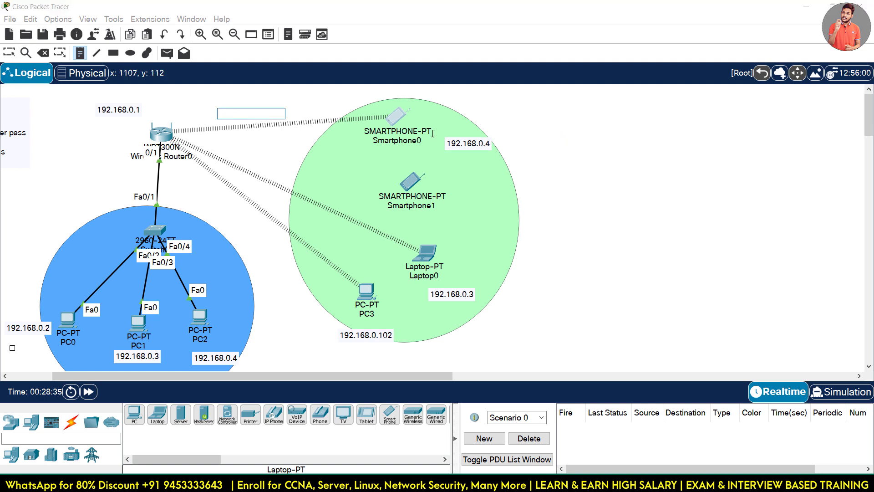
pyautogui.click(12, 52)
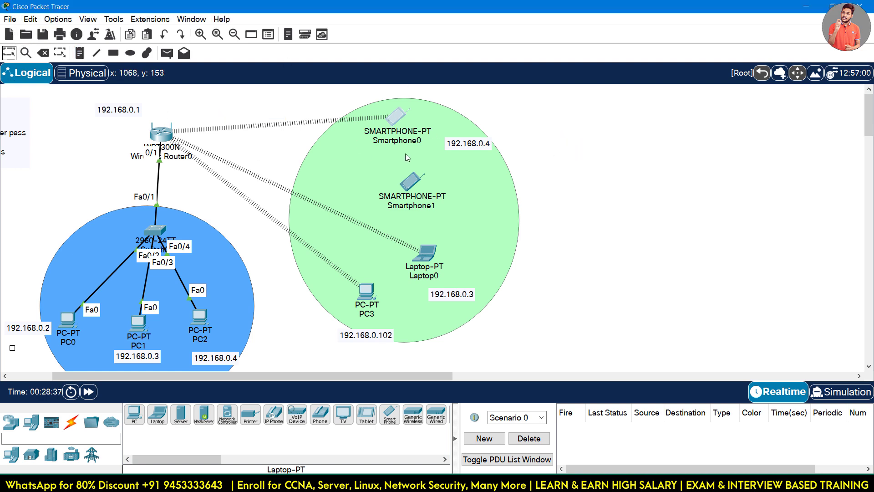
pyautogui.moveTo(455, 148); pyautogui.dragTo(441, 153)
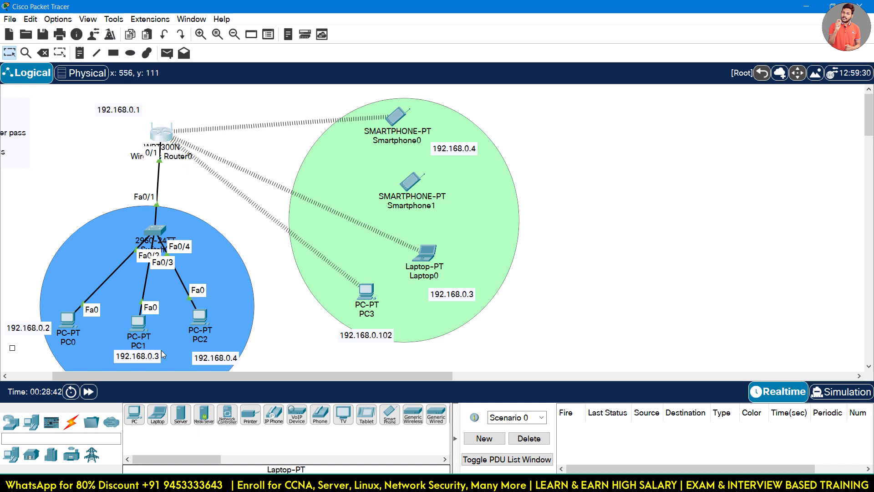
# Show Wireless Router0's Local Network status full screen: router 192.168.0.1, DHCP range 192.168.0.101–150.
pyautogui.click(162, 133)
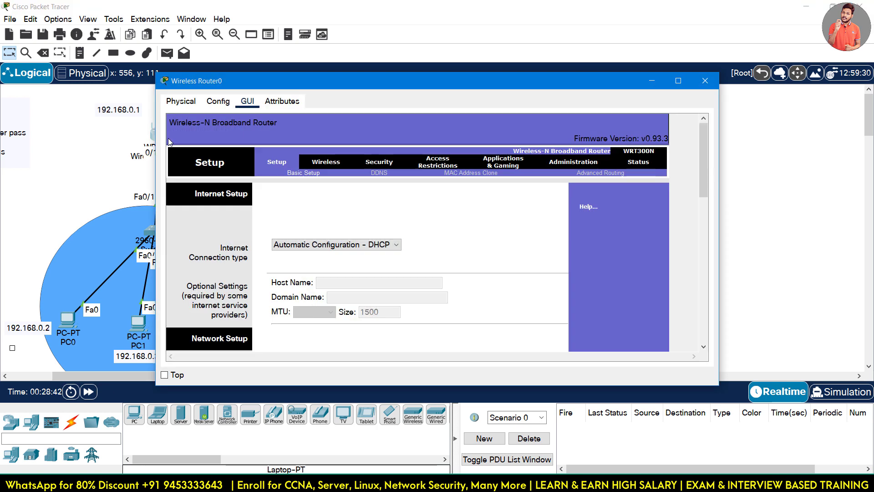
pyautogui.click(678, 81)
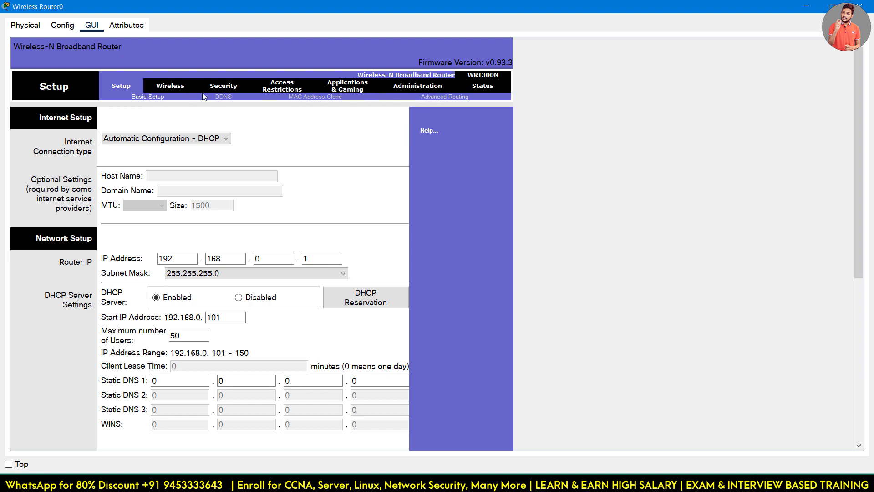
pyautogui.click(172, 87)
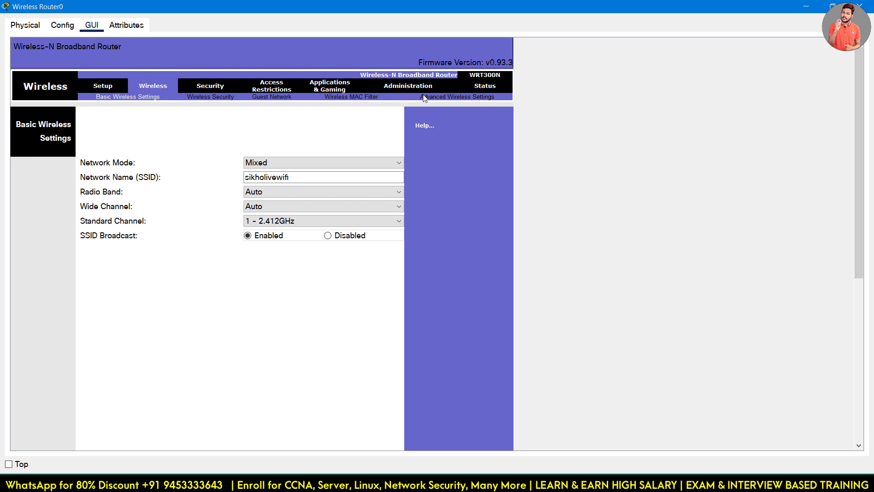
pyautogui.click(359, 97)
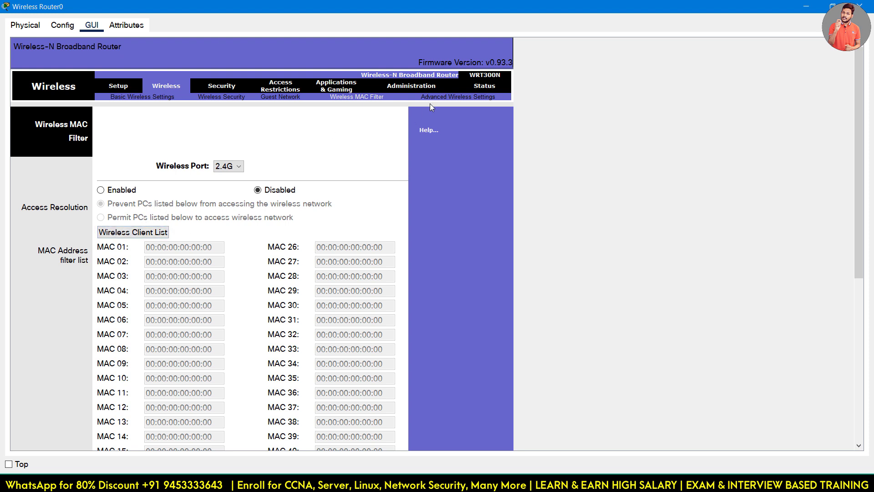
pyautogui.click(486, 88)
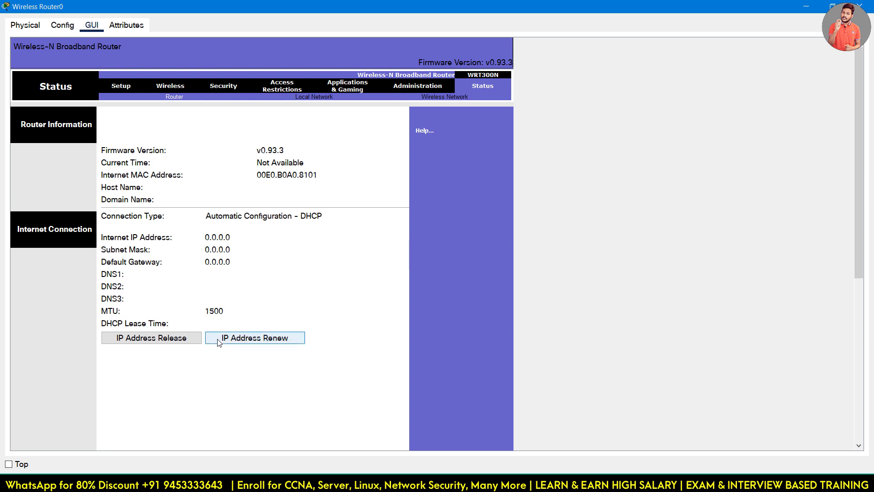
pyautogui.click(314, 97)
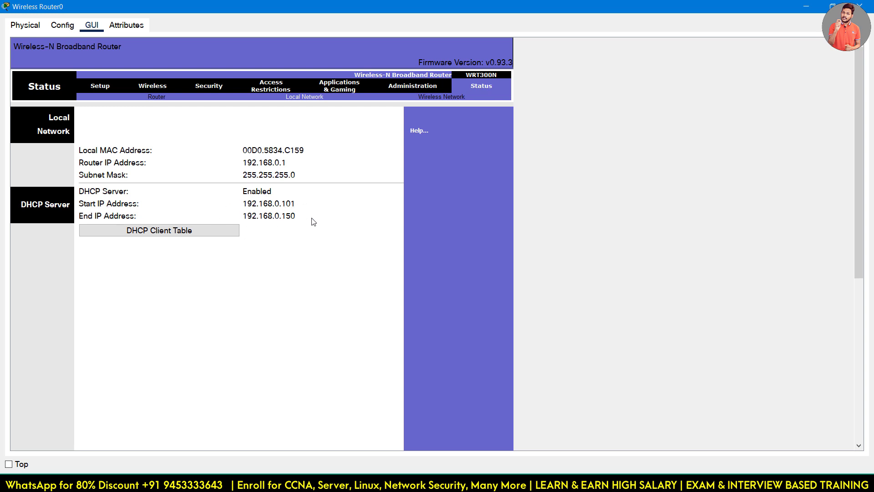
# Inspect the four DHCP leases (192.168.0.101–104) and their MACs, then close the router window.
pyautogui.click(164, 235)
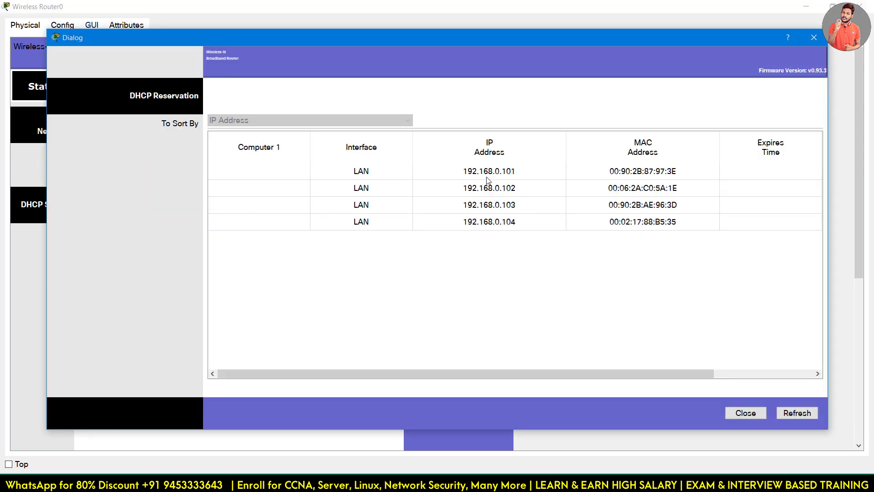
pyautogui.click(524, 178)
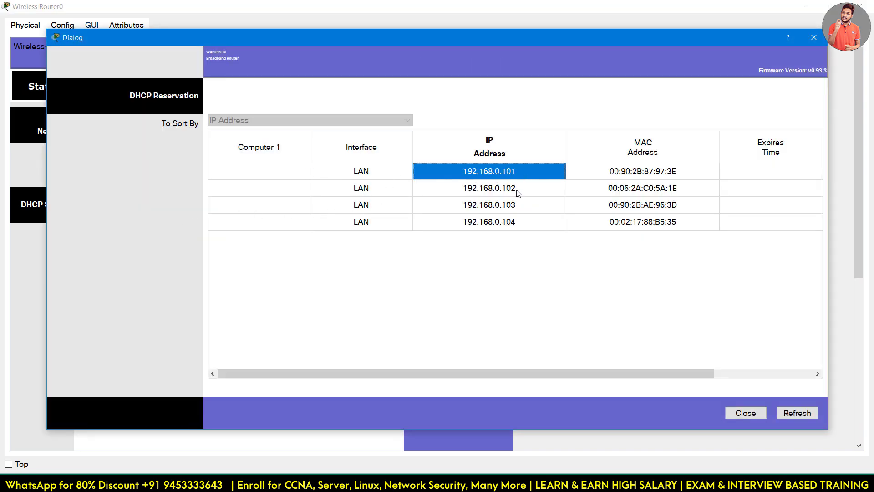
pyautogui.press('Down')
pyautogui.press('Down')
pyautogui.press('Down')
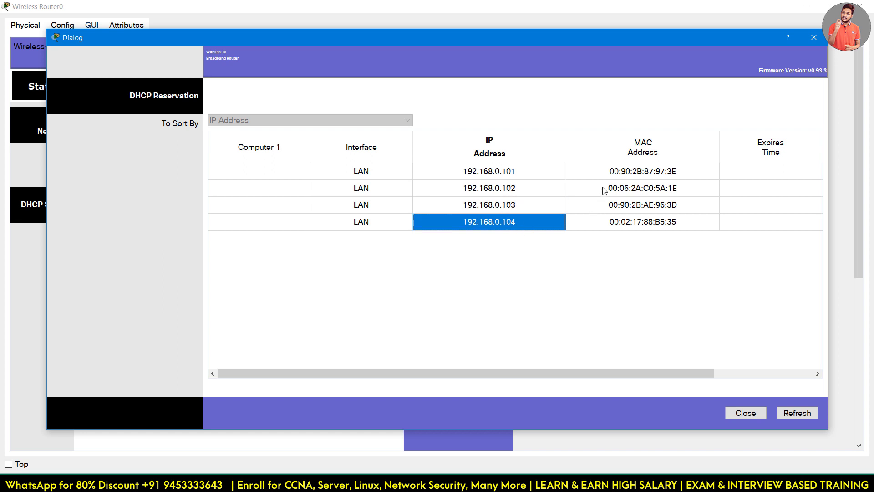
pyautogui.click(646, 173)
pyautogui.click(650, 188)
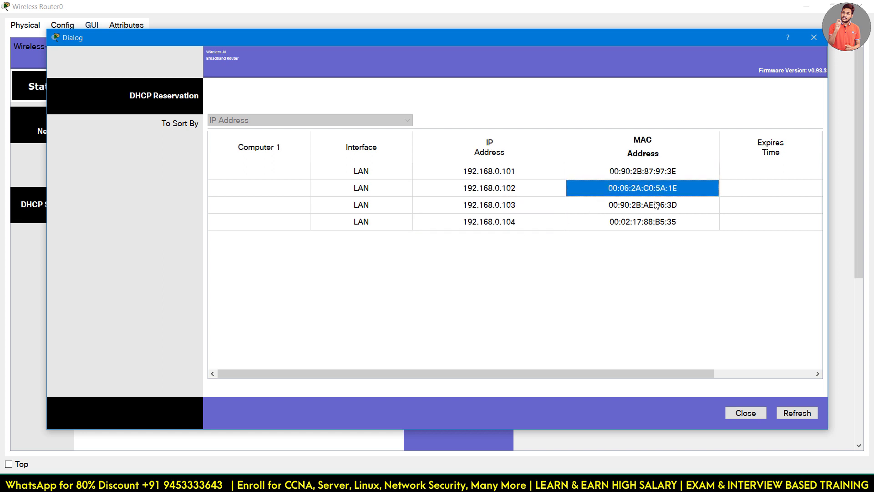
pyautogui.click(656, 205)
pyautogui.click(661, 222)
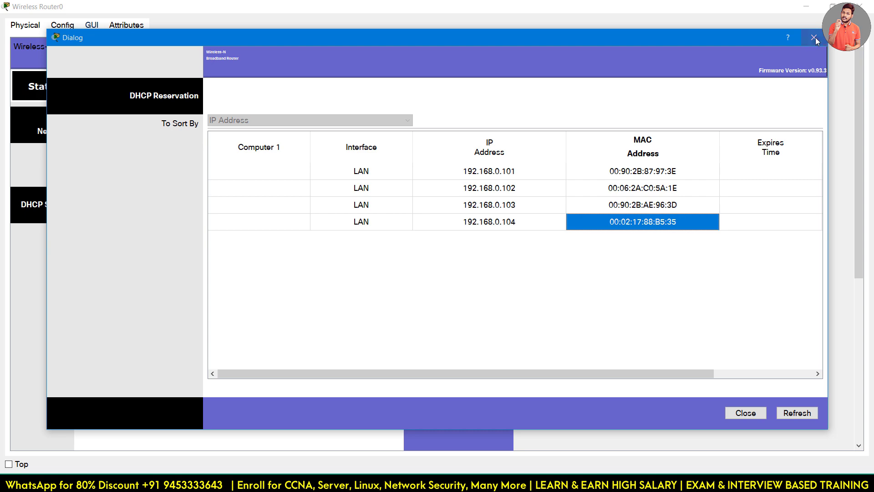
pyautogui.click(814, 39)
pyautogui.click(871, 3)
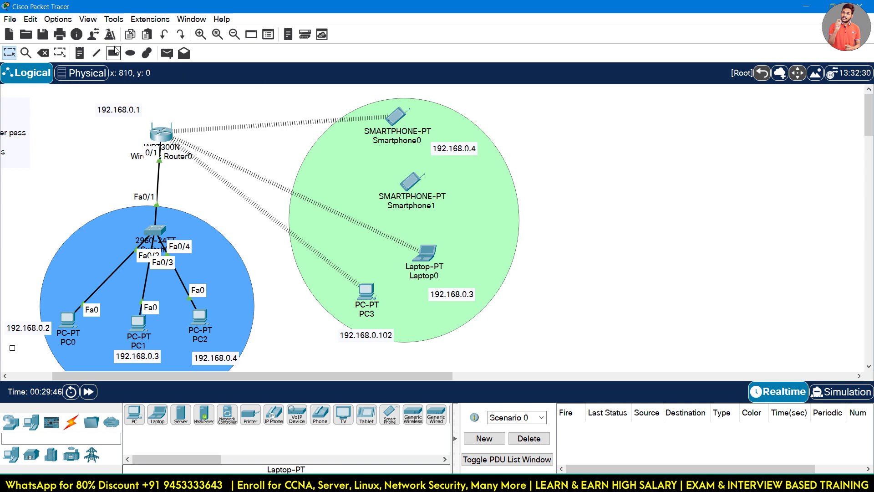
# Draw a red-filled ellipse over Smartphone0 and close the palette.
pyautogui.click(130, 52)
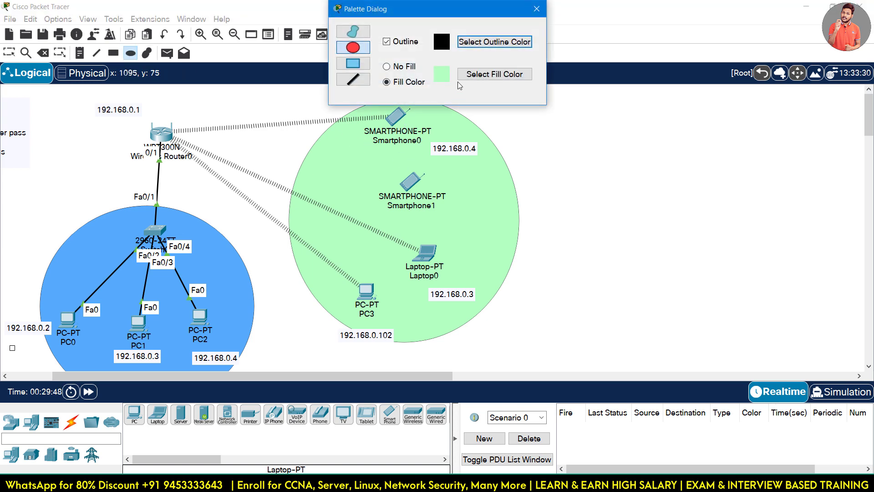
pyautogui.click(495, 74)
pyautogui.click(423, 158)
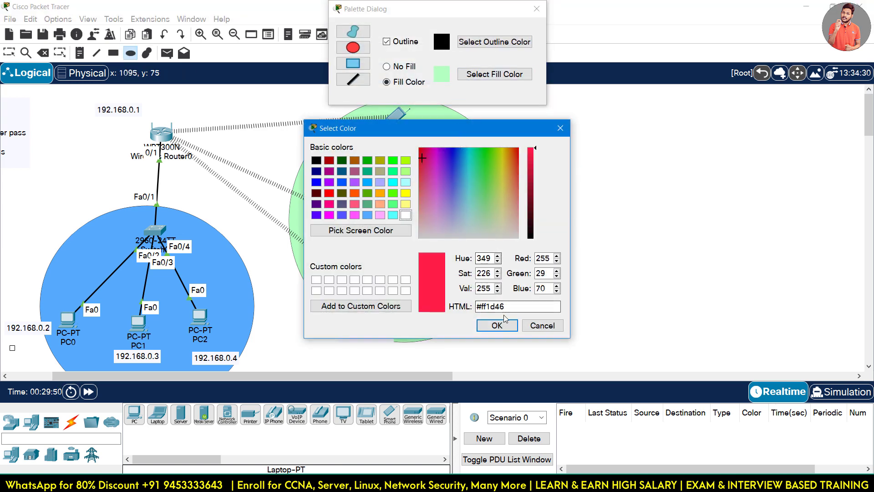
pyautogui.click(497, 325)
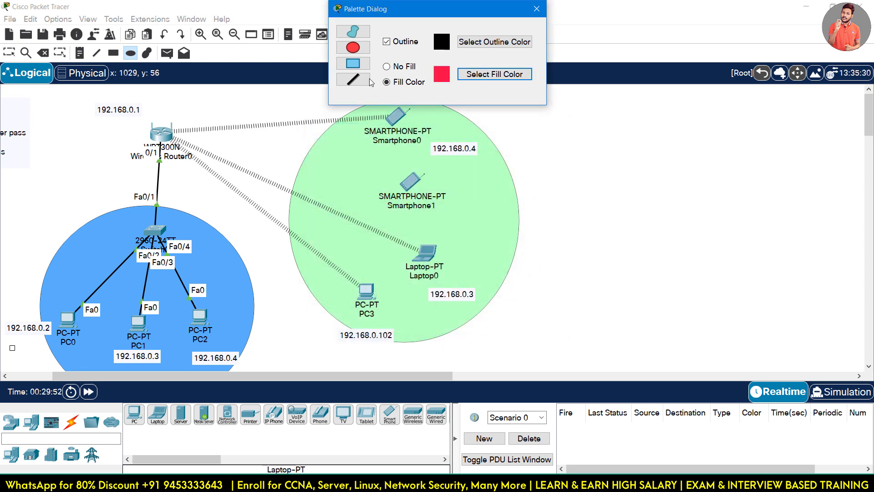
pyautogui.moveTo(463, 9); pyautogui.dragTo(731, 155)
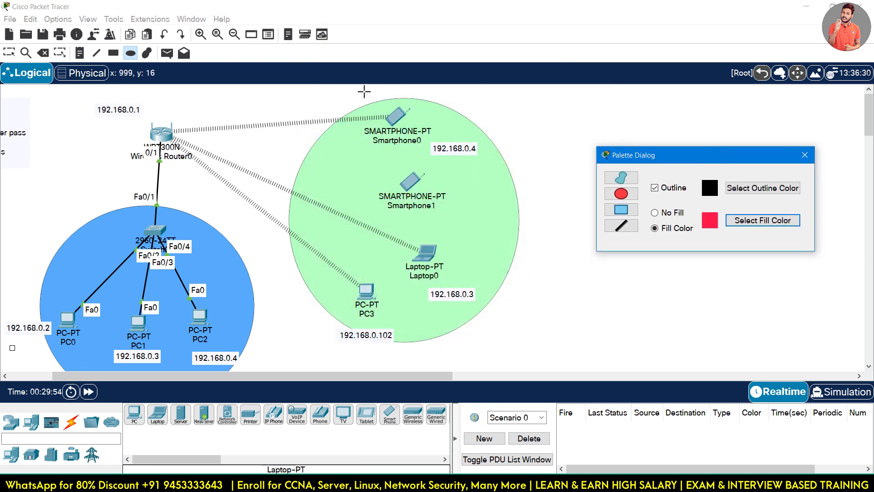
pyautogui.moveTo(360, 88); pyautogui.dragTo(446, 170)
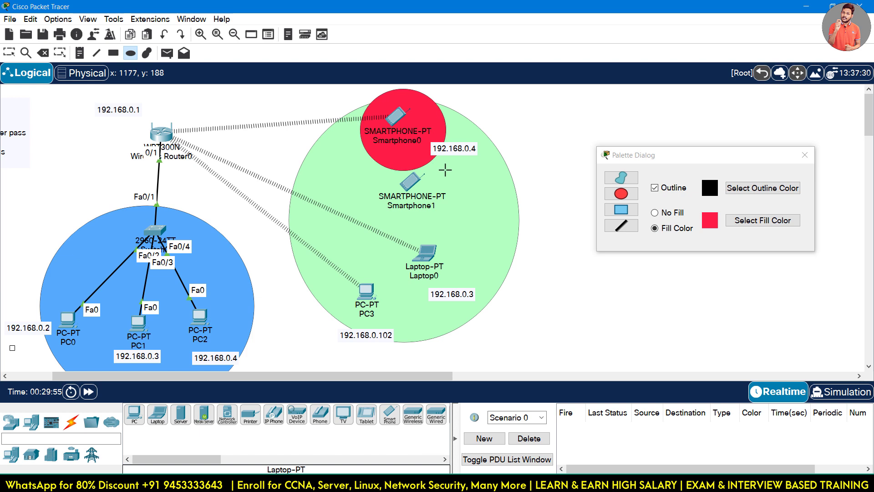
pyautogui.click(806, 154)
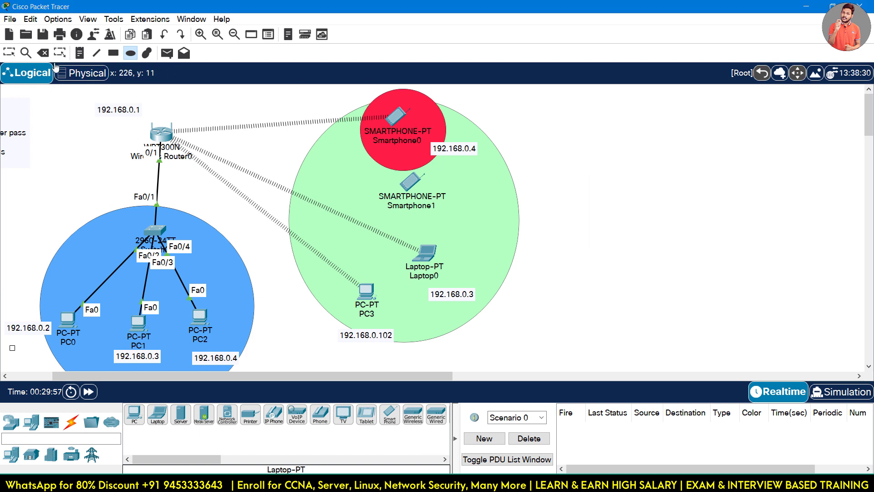
# Place a 'deny' note beside Smartphone0 and return to the Select tool.
pyautogui.click(80, 53)
pyautogui.click(454, 119)
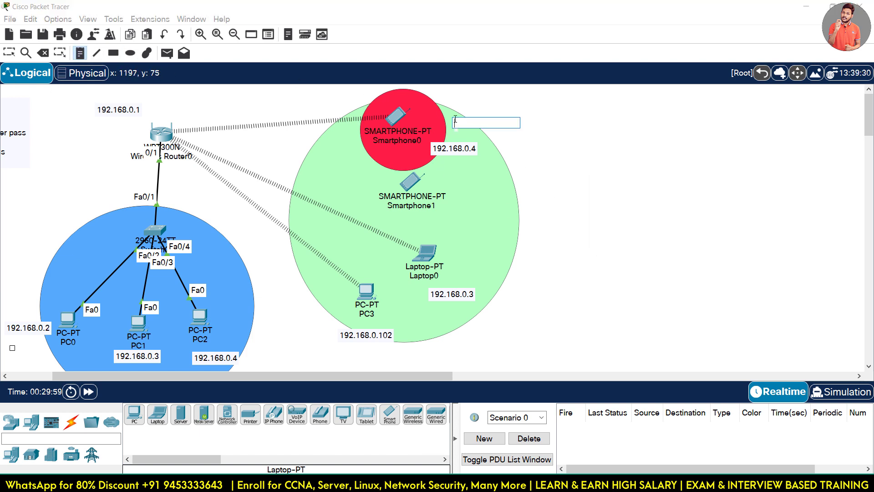
pyautogui.write('deny')
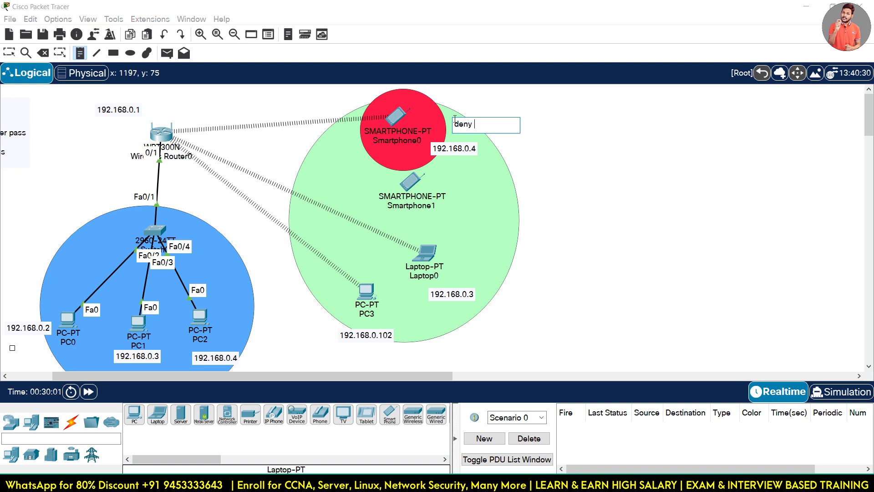
pyautogui.click(546, 141)
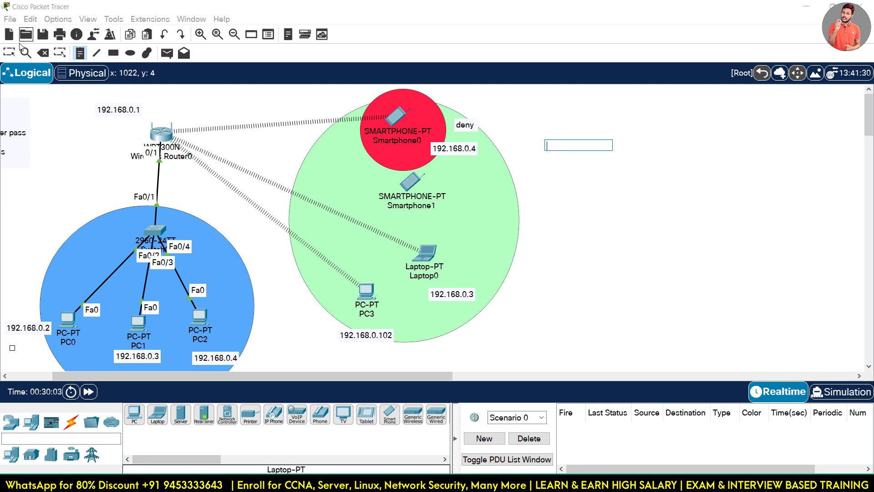
pyautogui.click(9, 52)
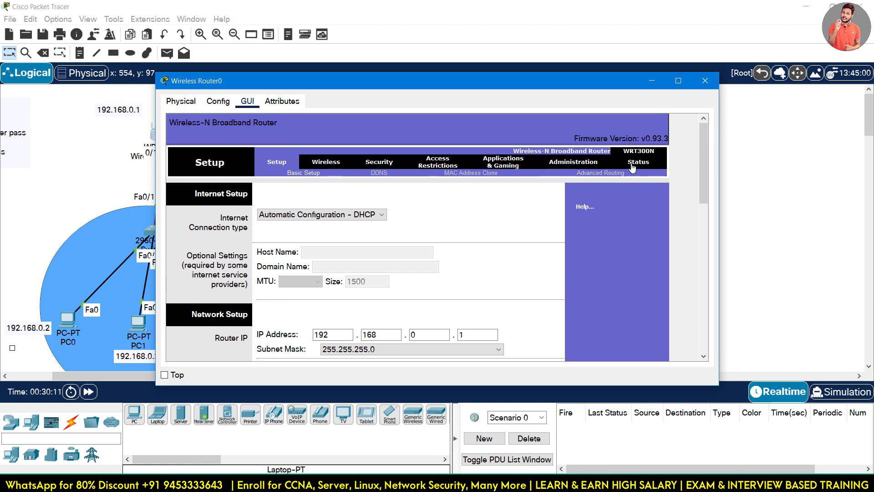
# Reopen the router's DHCP client table and select 192.168.0.104's MAC 00:02:17:88:B5:35.
pyautogui.click(639, 162)
pyautogui.scroll(-2, 367, 229)
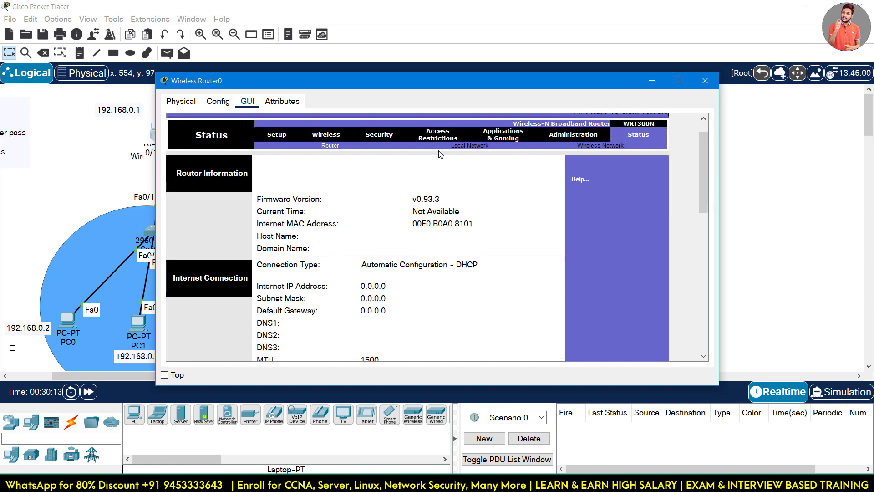
pyautogui.scroll(-8, 359, 228)
pyautogui.click(338, 225)
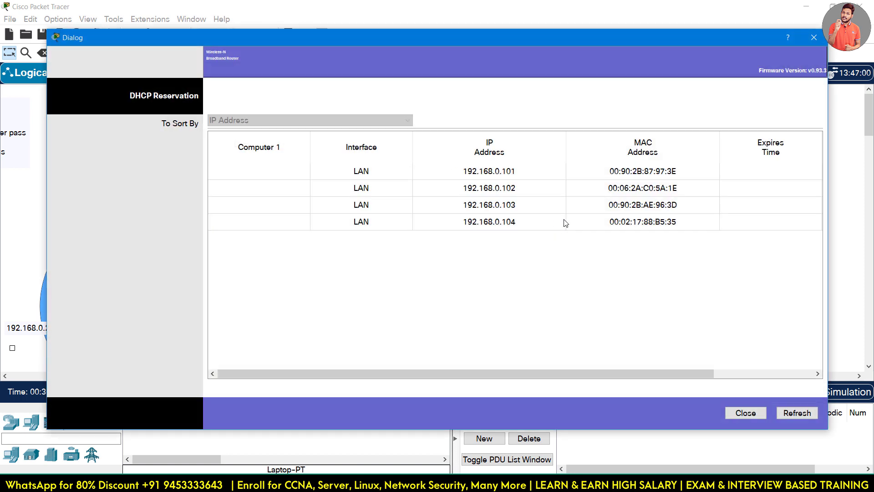
pyautogui.click(515, 226)
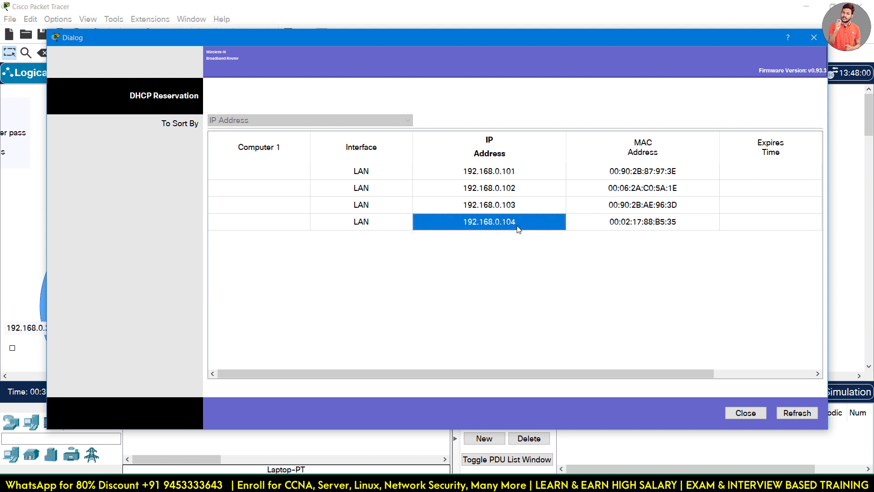
pyautogui.click(627, 223)
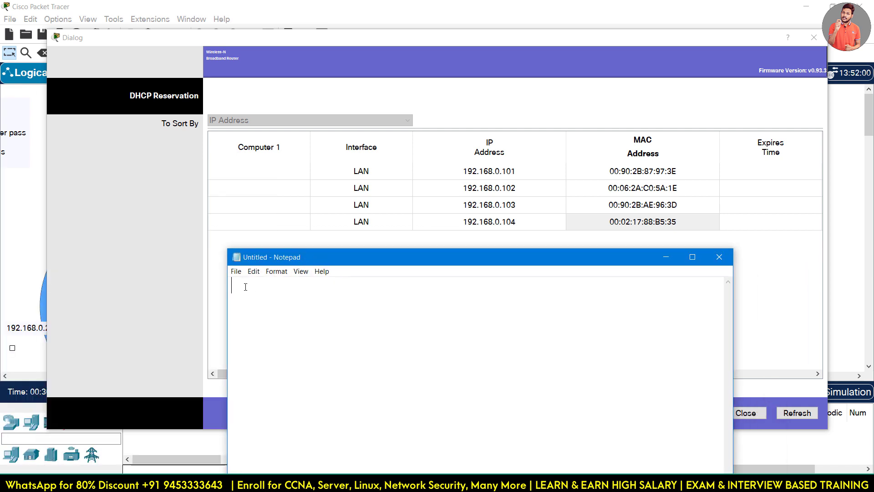
# Type 00:02:17:88:B5:35 into the Notepad note and select it all.
pyautogui.write('00:02')
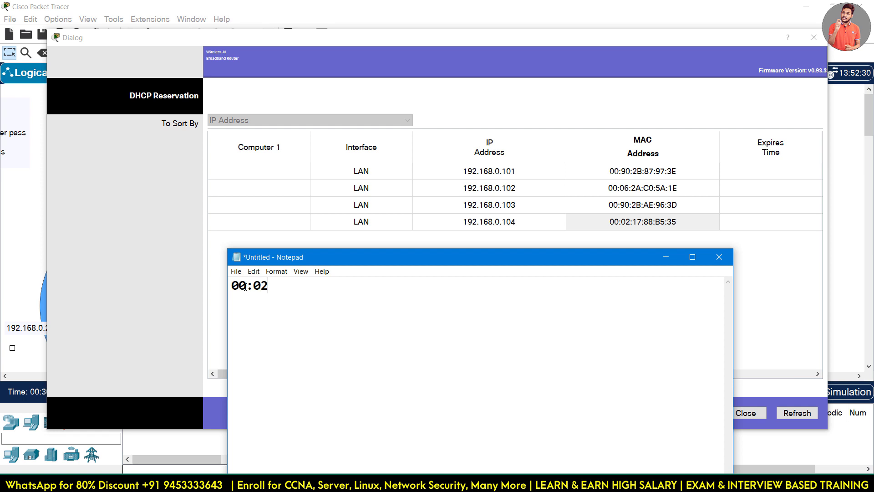
pyautogui.write(':17:88:B5:35')
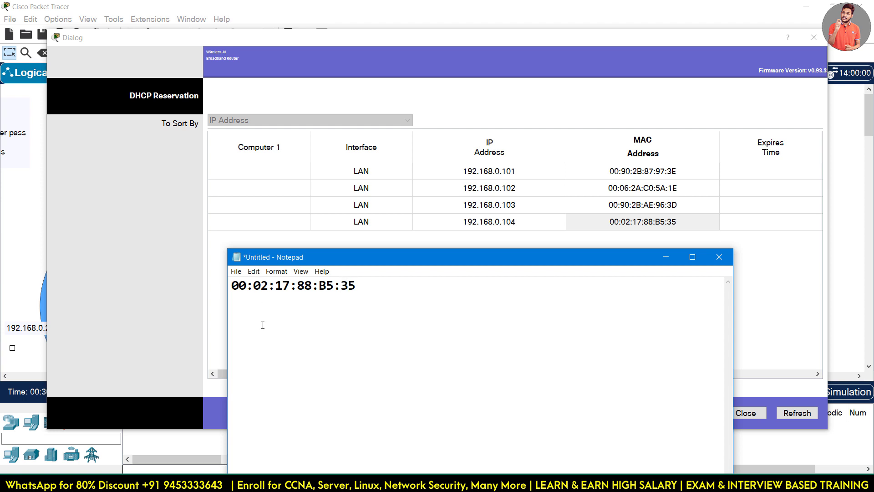
pyautogui.hotkey('ctrl', 'a')
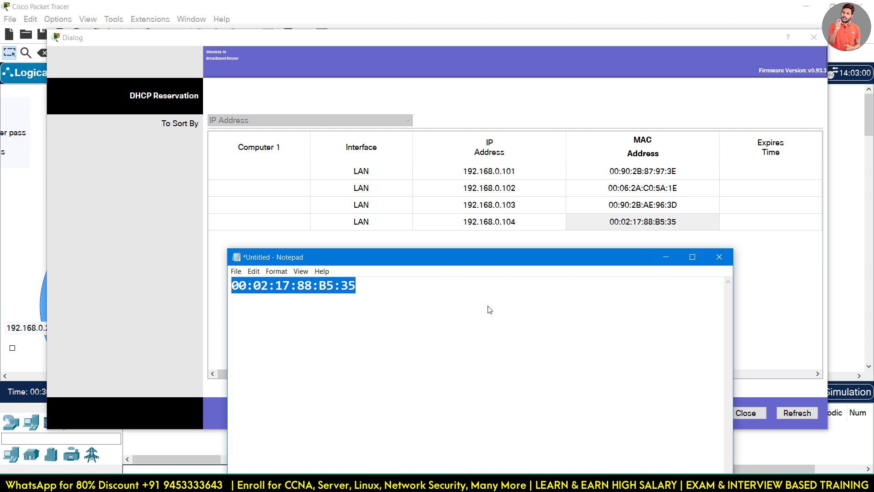
pyautogui.click(433, 309)
pyautogui.hotkey('ctrl', 'a')
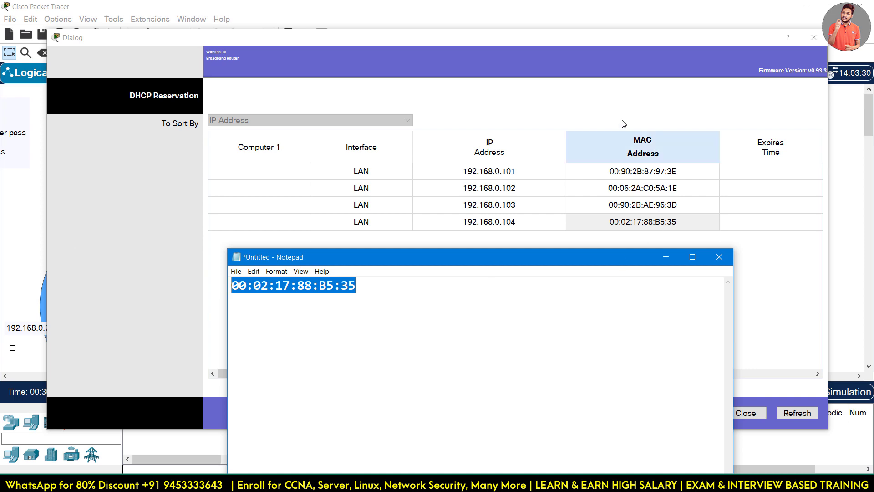
# Enable Wireless MAC Filter on Wireless Router0 in prevent-listed mode, then restore the window.
pyautogui.click(814, 52)
pyautogui.click(752, 413)
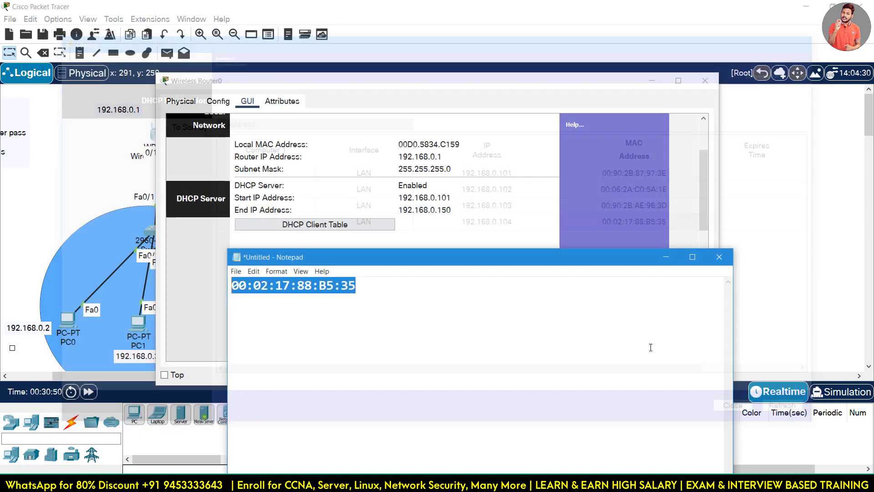
pyautogui.click(299, 135)
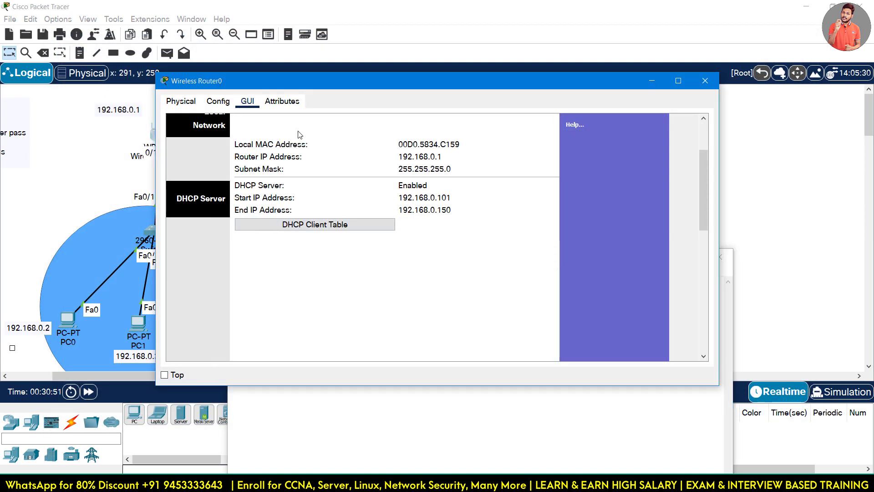
pyautogui.doubleClick(330, 80)
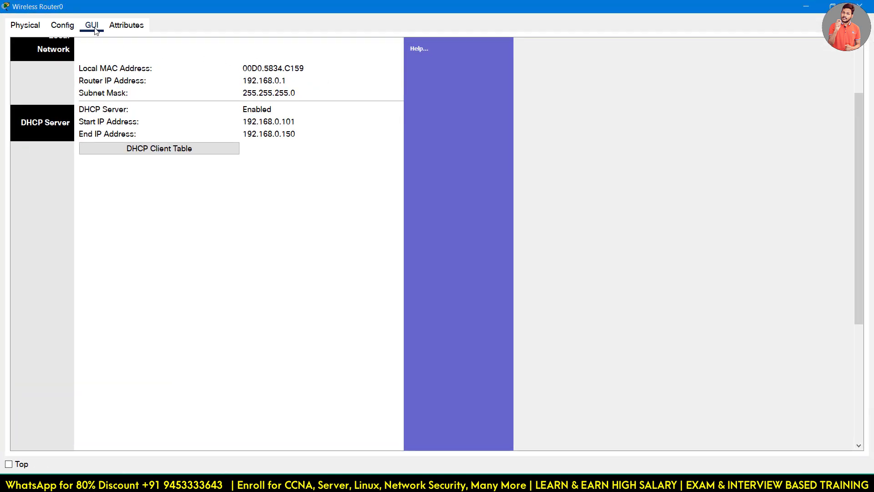
pyautogui.scroll(2, 108, 89)
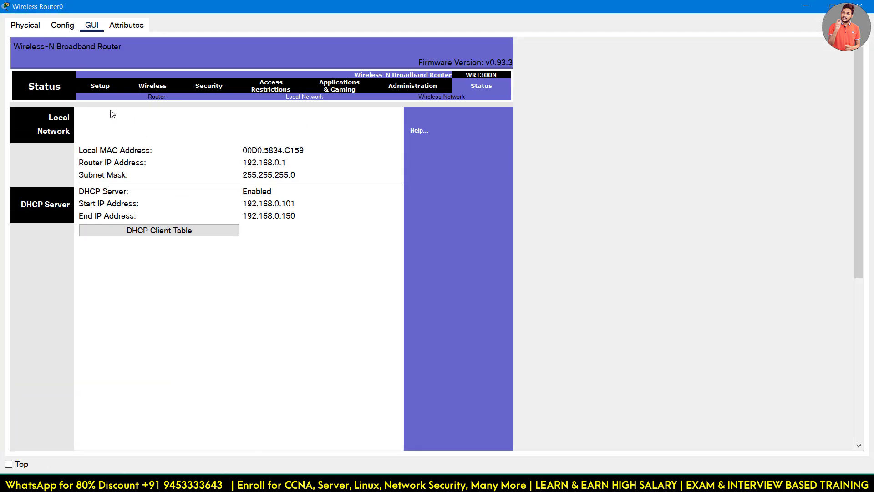
pyautogui.click(163, 86)
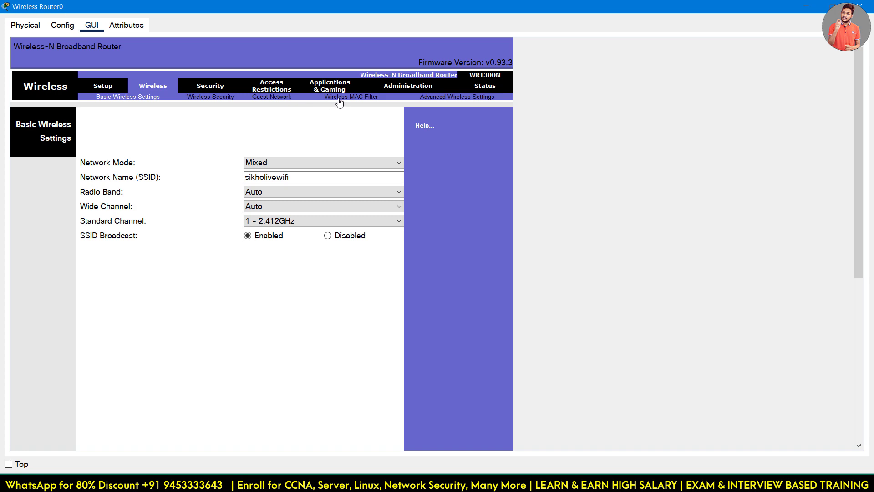
pyautogui.click(340, 101)
pyautogui.click(113, 192)
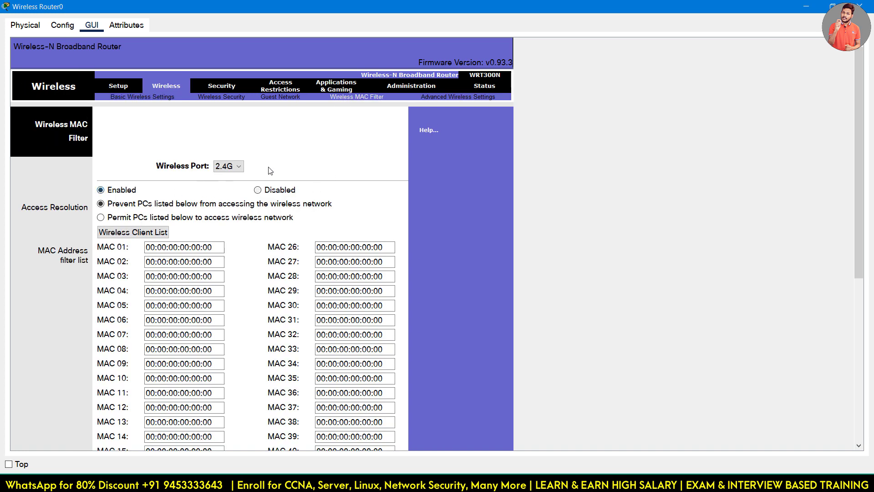
pyautogui.click(832, 7)
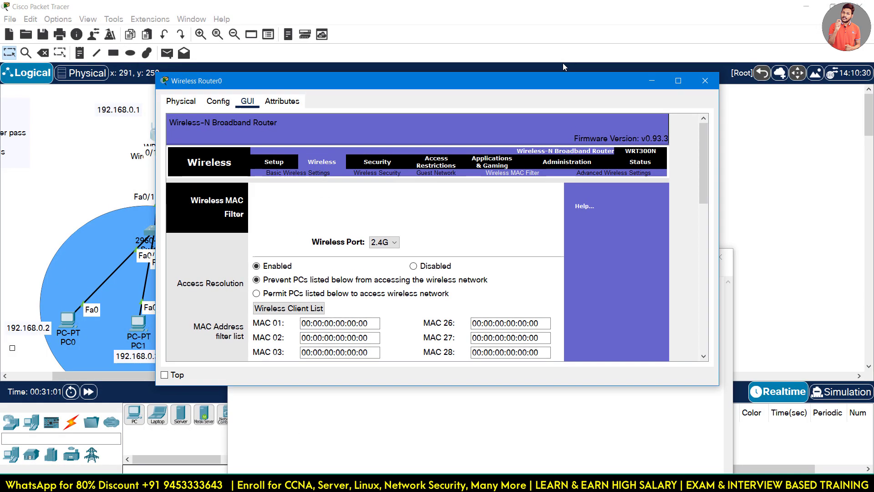
# Paste MAC 00:02:17:88:B5:35 into the MAC 01 filter entry.
pyautogui.moveTo(474, 87); pyautogui.dragTo(609, 201)
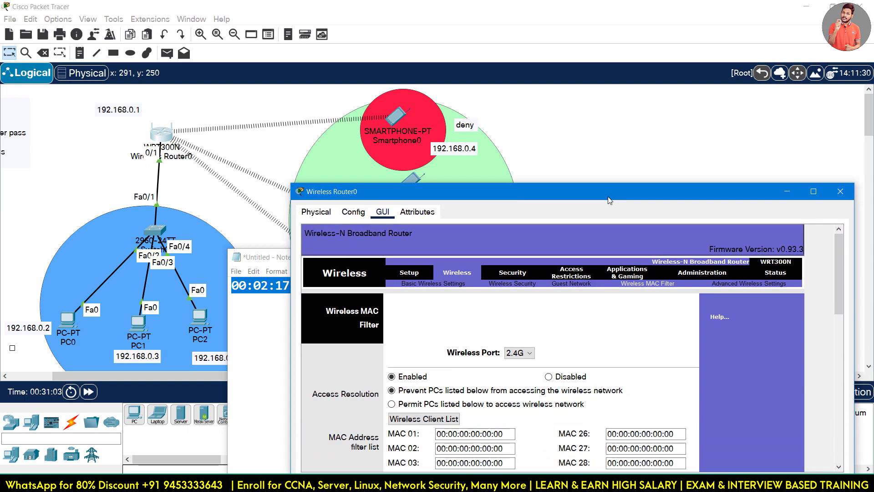
pyautogui.click(287, 322)
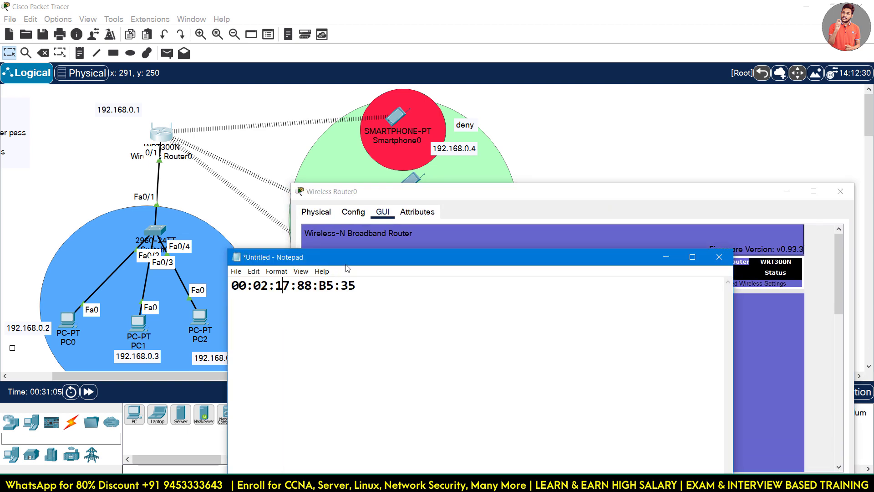
pyautogui.click(678, 258)
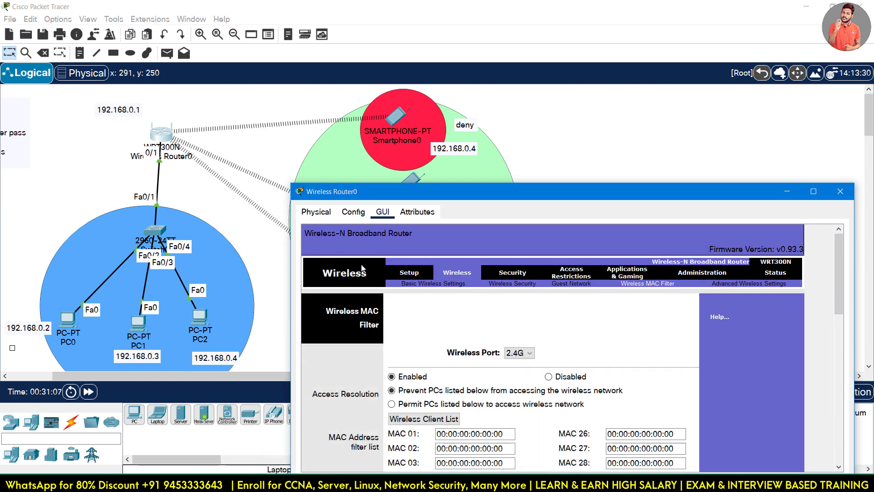
pyautogui.moveTo(465, 199); pyautogui.dragTo(396, 147)
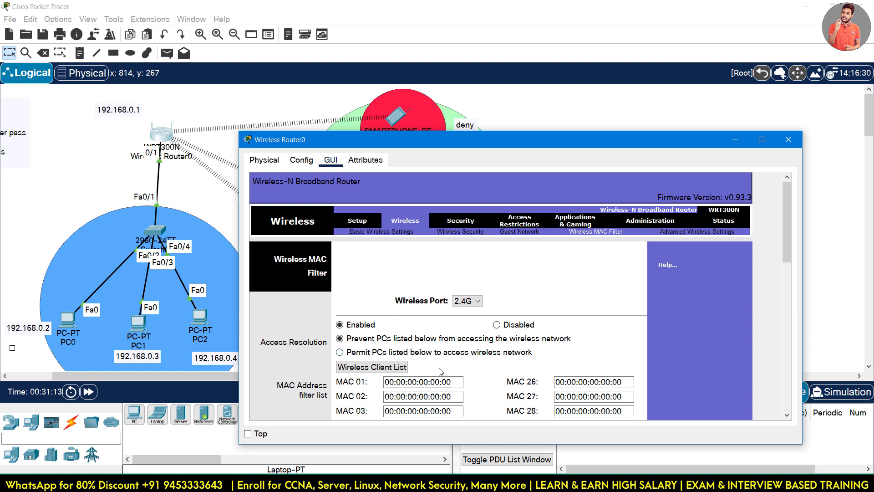
pyautogui.click(423, 382)
pyautogui.hotkey('ctrl', 'a')
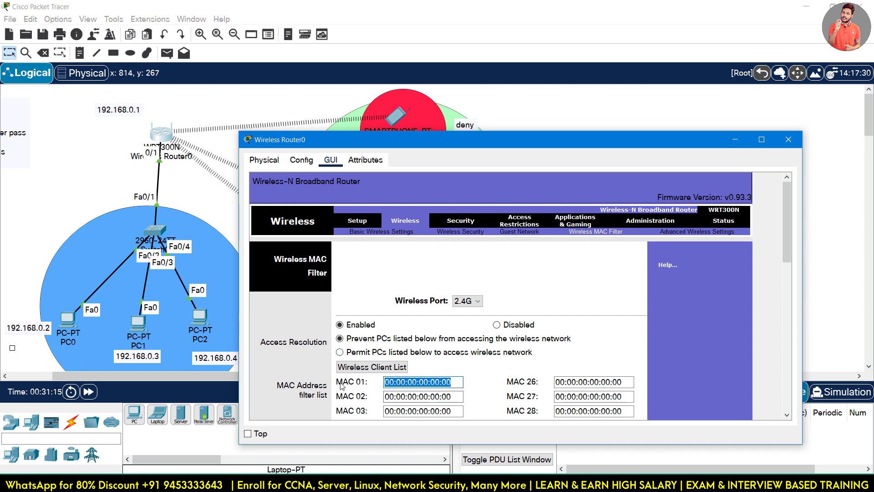
pyautogui.write('00:02:17:88:B5:35')
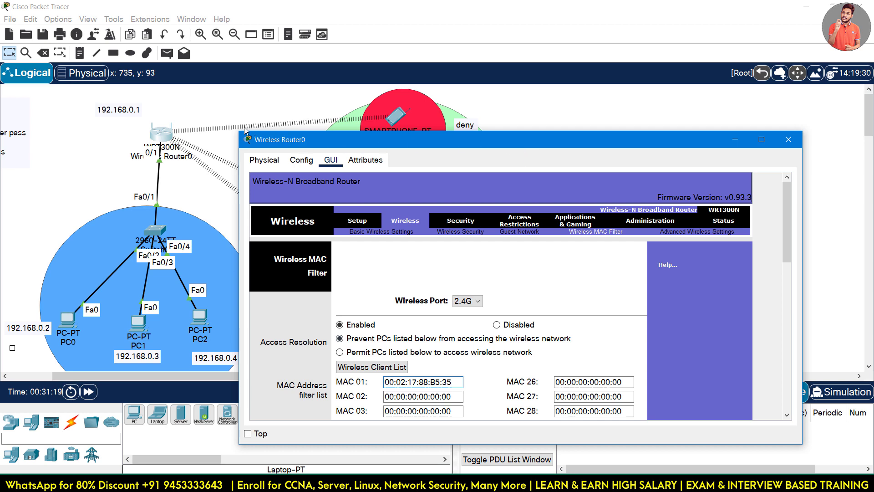
# Save the MAC filter settings and move the router window to reveal the smartphones.
pyautogui.moveTo(325, 145); pyautogui.dragTo(374, 71)
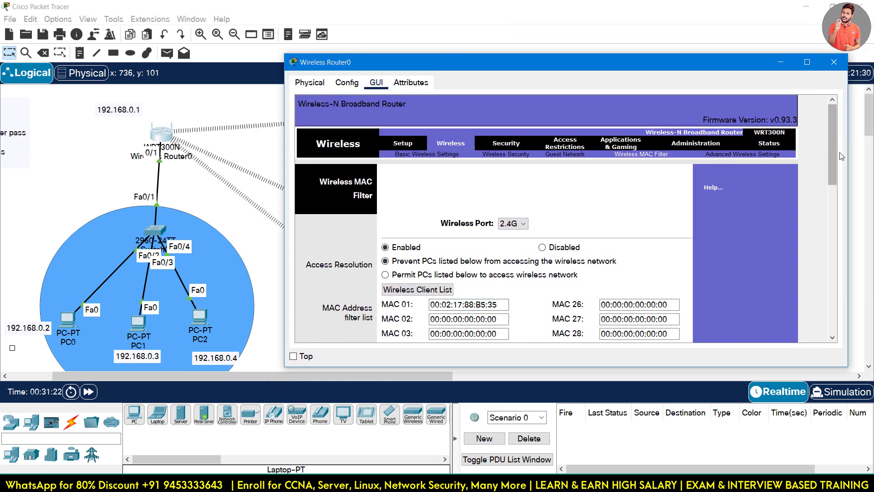
pyautogui.moveTo(832, 150); pyautogui.dragTo(833, 301)
pyautogui.click(573, 328)
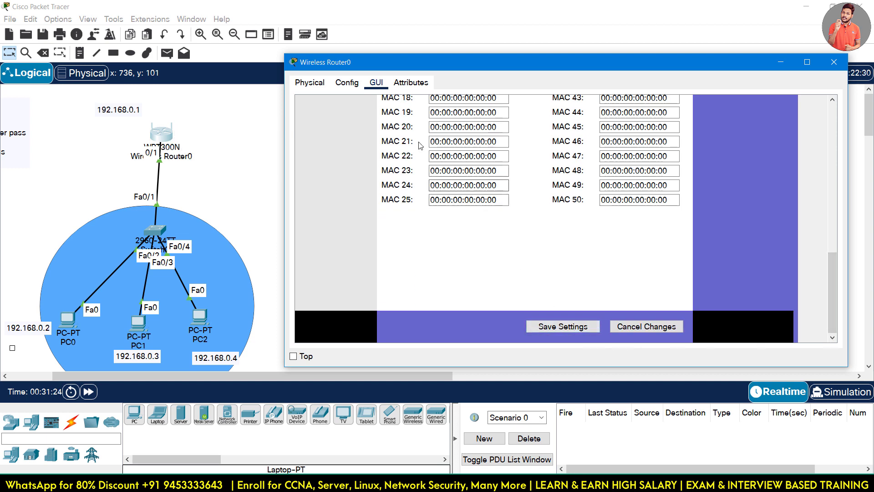
pyautogui.moveTo(419, 62); pyautogui.dragTo(379, 270)
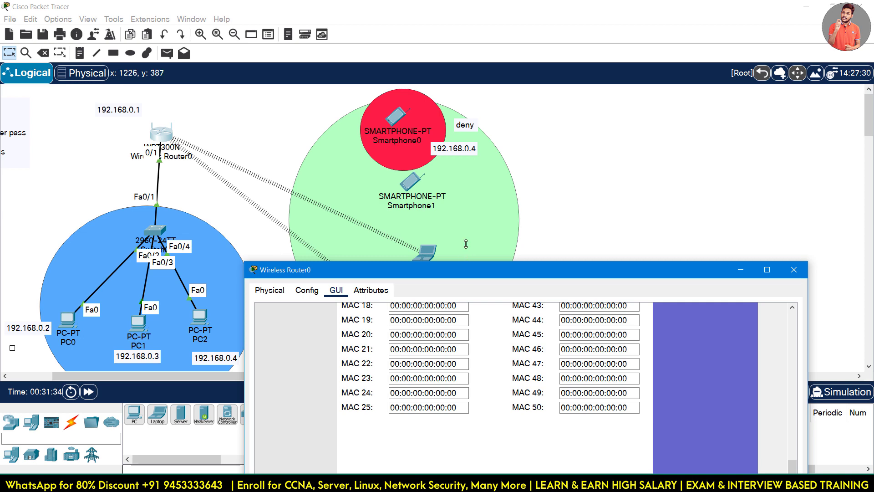
pyautogui.moveTo(466, 244); pyautogui.dragTo(466, 114)
pyautogui.scroll(6, 447, 215)
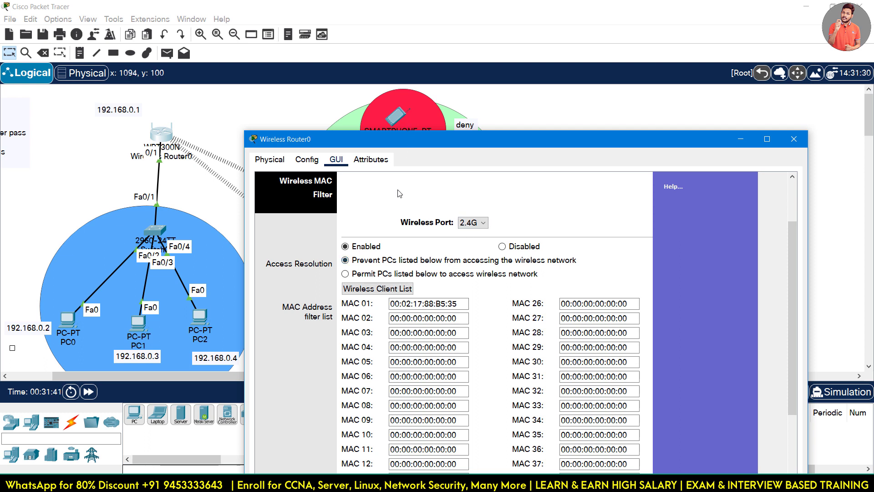
# Switch the filter to permit only listed PCs, save the settings, and close Wireless Router0.
pyautogui.click(381, 275)
pyautogui.tripleClick(458, 305)
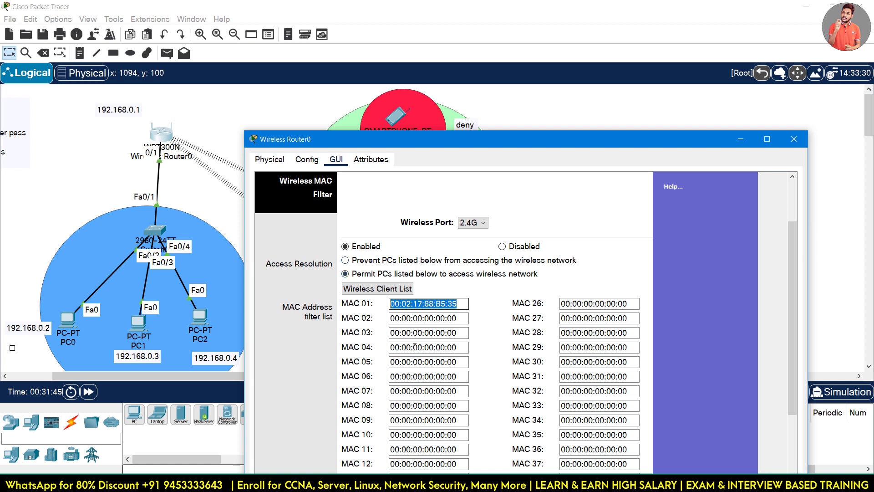
pyautogui.scroll(-1, 797, 254)
pyautogui.moveTo(797, 255); pyautogui.dragTo(792, 367)
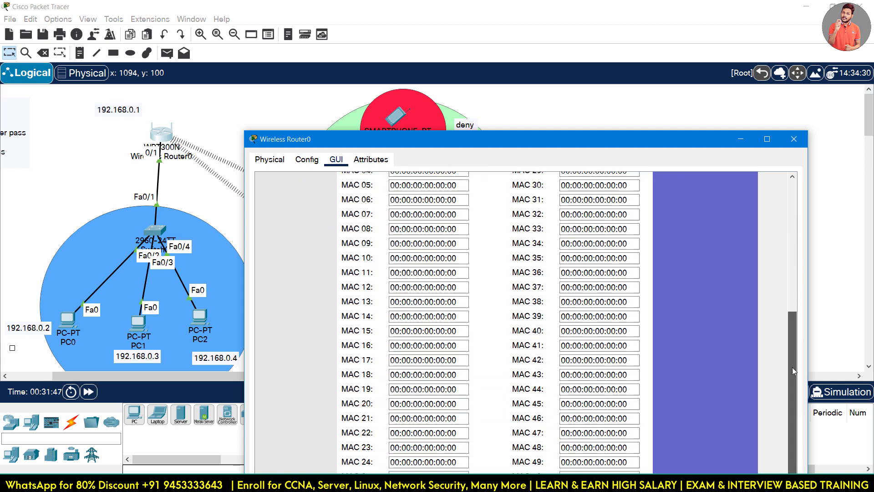
pyautogui.moveTo(605, 139); pyautogui.dragTo(610, 50)
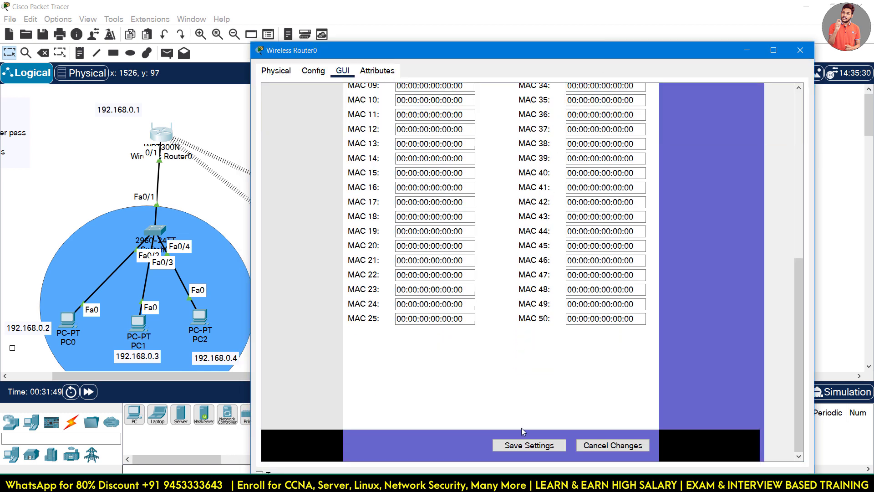
pyautogui.click(523, 445)
pyautogui.moveTo(718, 57); pyautogui.dragTo(673, 296)
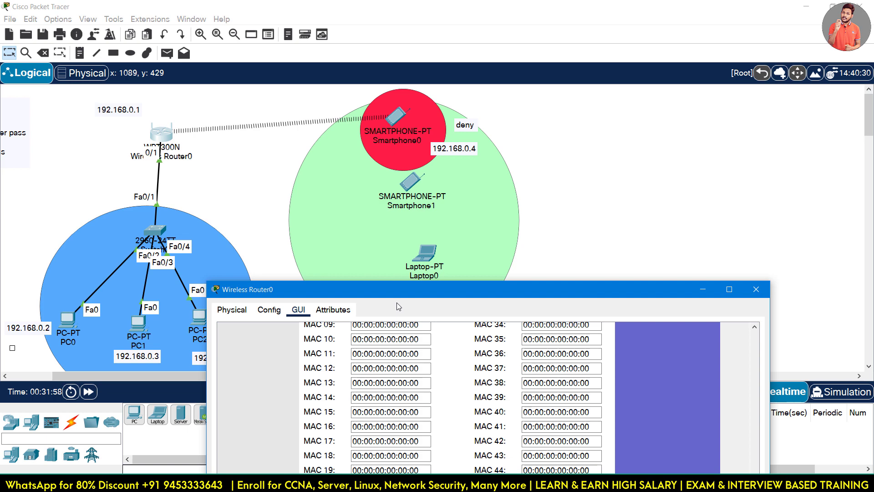
pyautogui.click(757, 289)
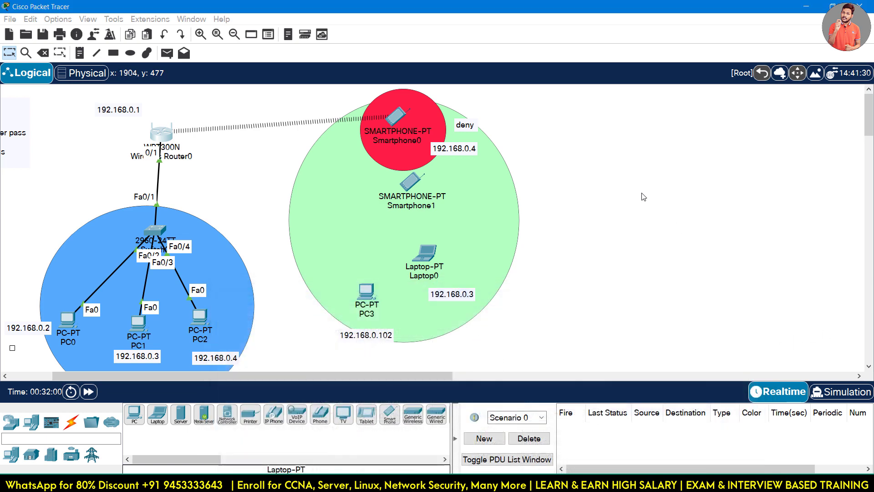
# Open Smartphone0's Command Prompt and clear it for new commands.
pyautogui.click(392, 119)
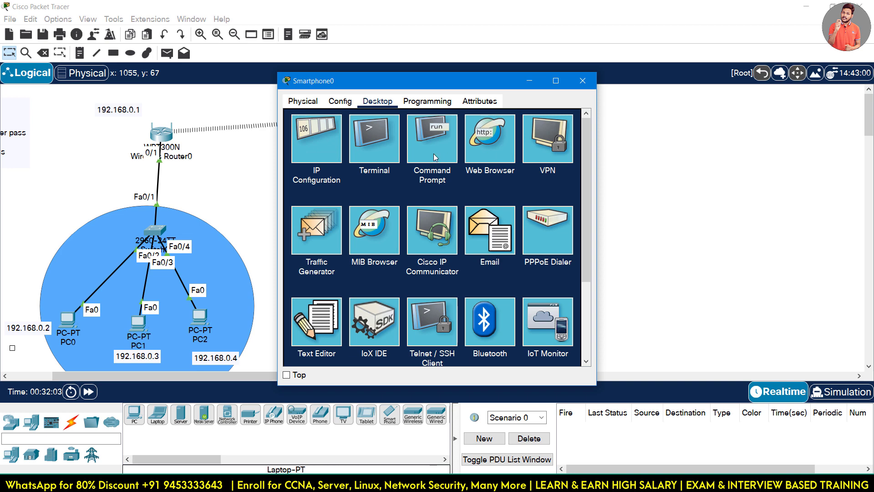
pyautogui.click(496, 136)
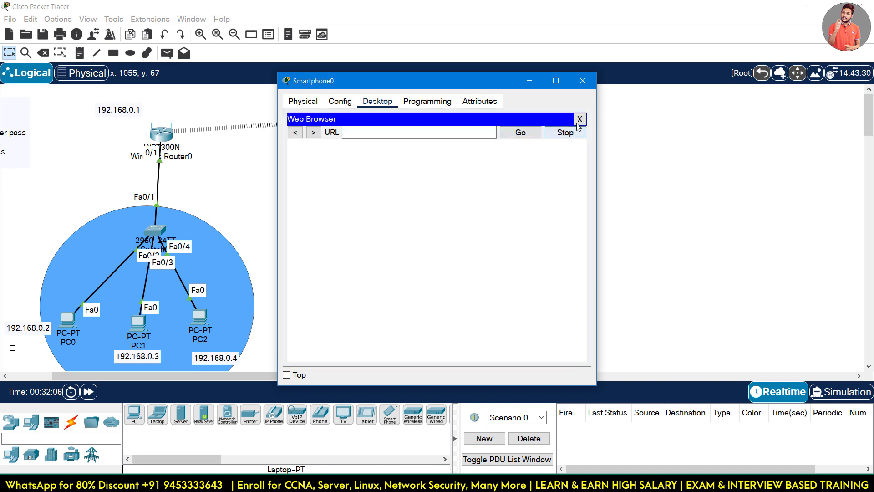
pyautogui.click(579, 119)
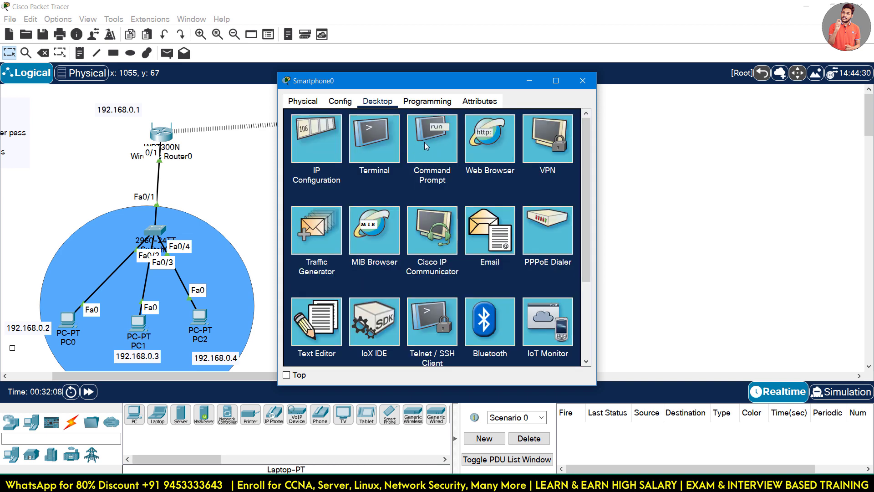
pyautogui.click(423, 147)
pyautogui.press('space')
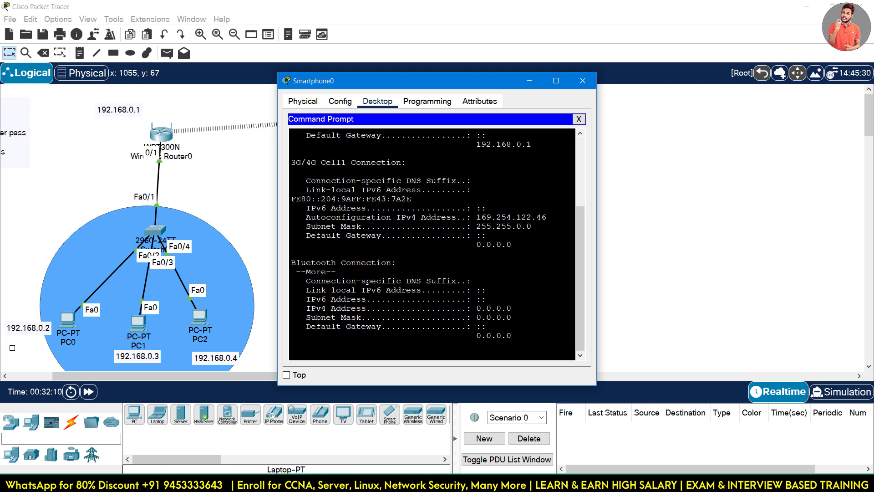
pyautogui.press('Return')
pyautogui.press('Return')
pyautogui.press('Return')
# Ping 192.168.0.1 and 192.168.0.2 from Smartphone0, then close its window.
pyautogui.write('ping')
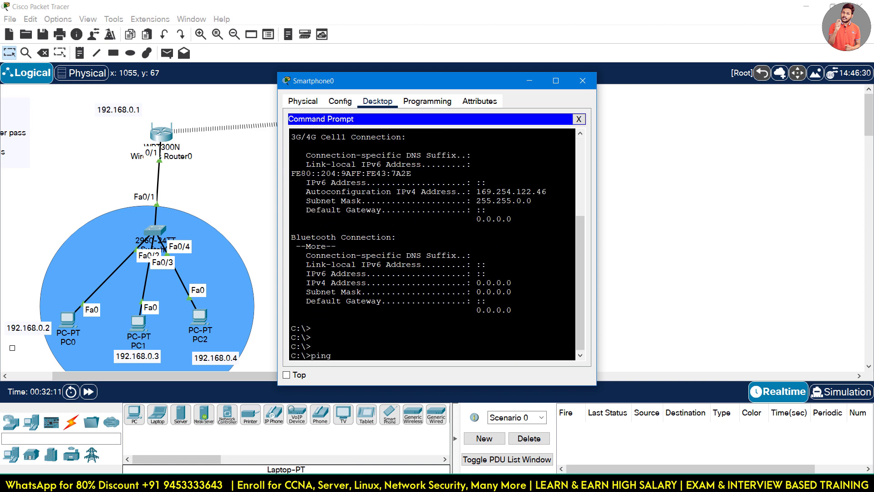
pyautogui.write(' 192.168.0.1')
pyautogui.press('Return')
pyautogui.hotkey('ctrl', 'c')
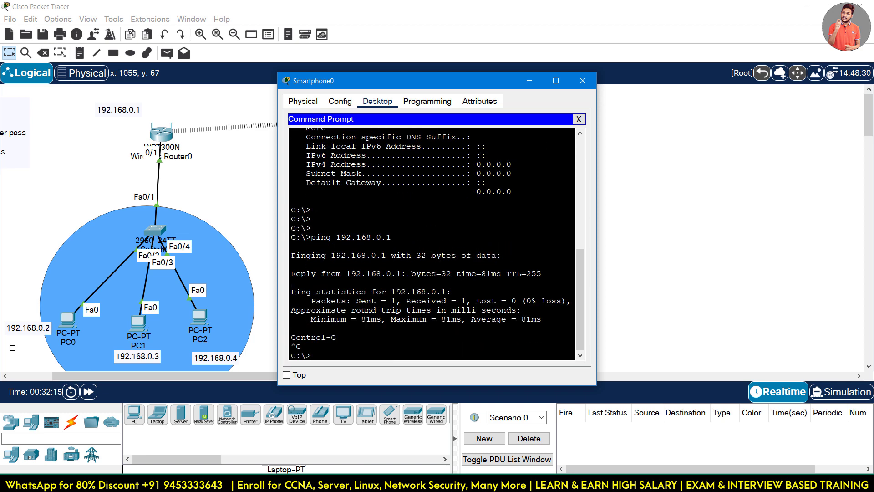
pyautogui.write('ping 192.168.0.2')
pyautogui.press('Return')
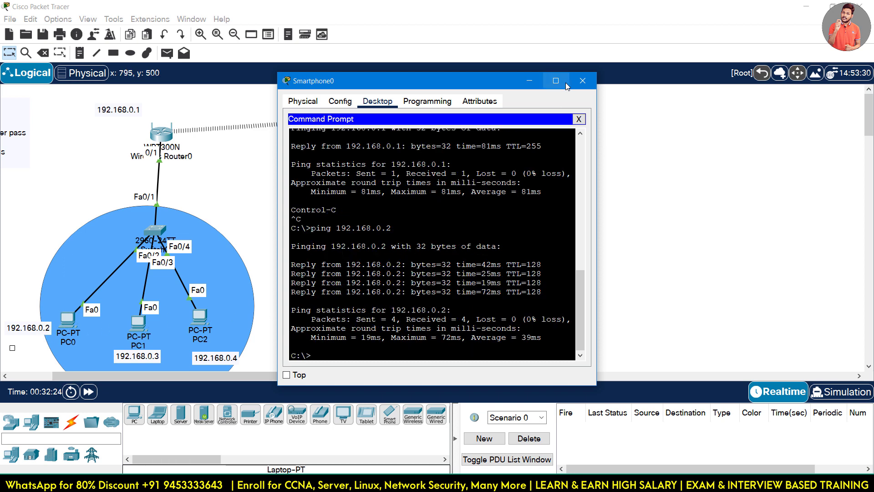
pyautogui.click(583, 81)
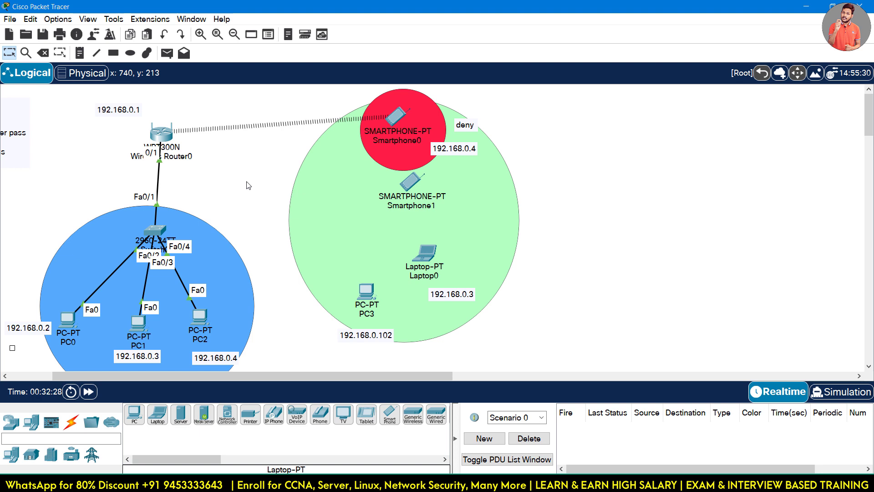
# Place Cell Tower0 from Wireless Devices at the canvas top-left and reposition it.
pyautogui.moveTo(87, 96); pyautogui.dragTo(145, 125)
pyautogui.click(113, 103)
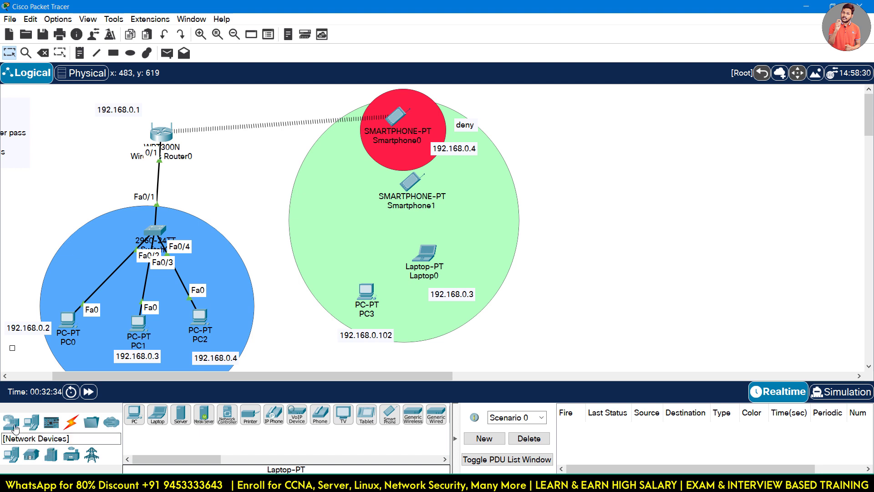
pyautogui.click(11, 421)
pyautogui.click(72, 454)
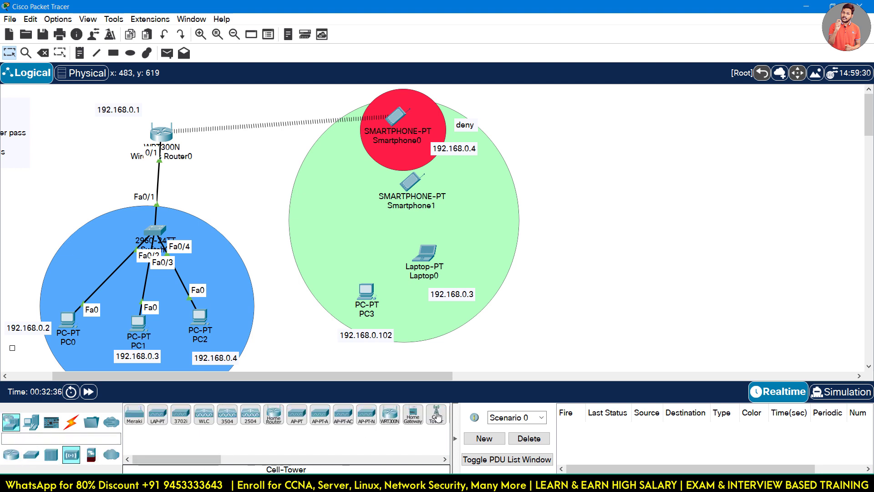
pyautogui.click(436, 415)
pyautogui.click(54, 127)
pyautogui.click(71, 422)
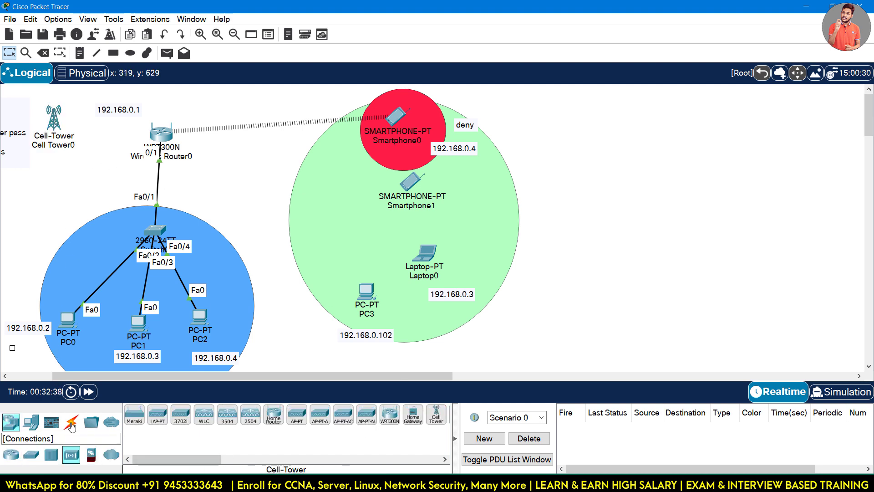
pyautogui.click(180, 414)
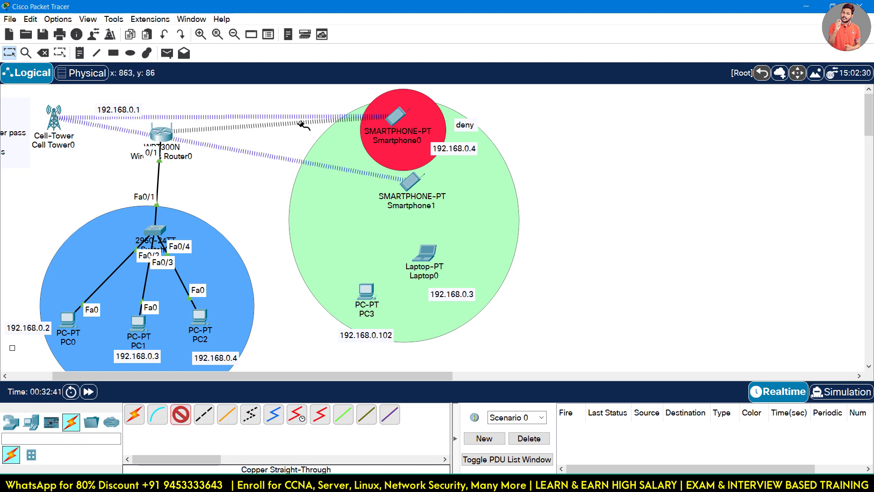
pyautogui.press('Escape')
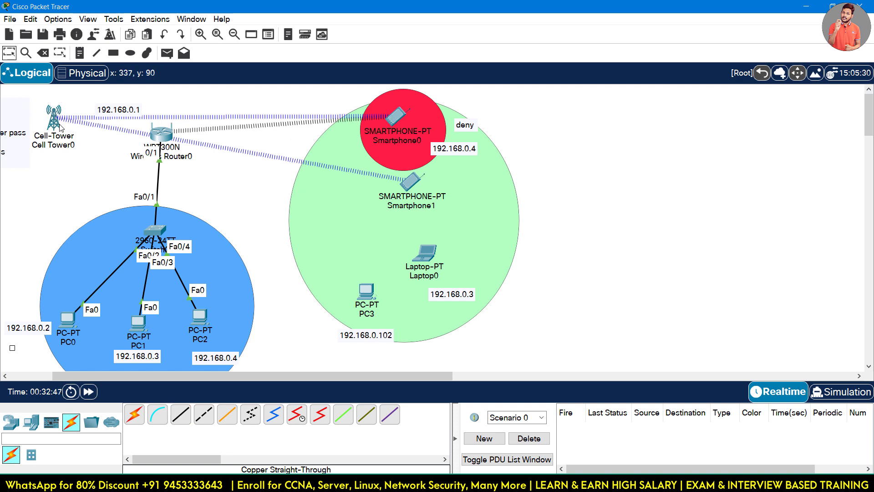
pyautogui.moveTo(55, 120); pyautogui.dragTo(59, 93)
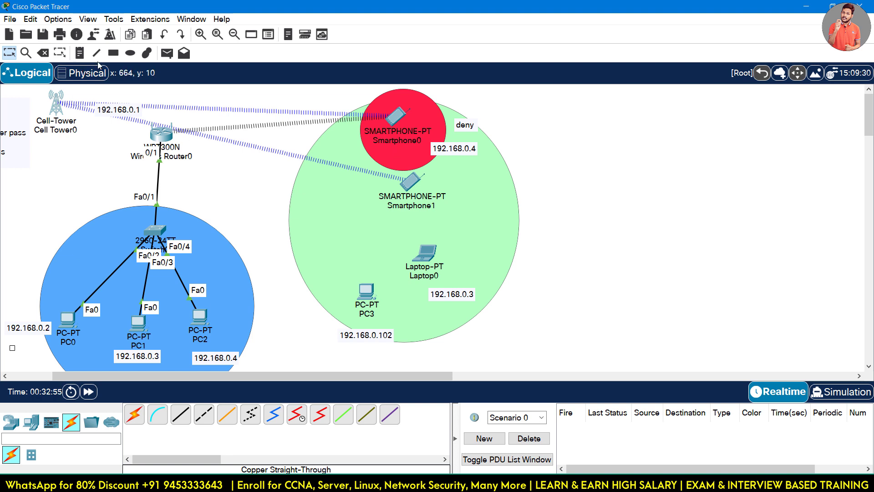
# Delete Cell Tower0, confirm the removal, and minimize Packet Tracer.
pyautogui.click(43, 53)
pyautogui.click(54, 89)
pyautogui.press('Tab')
pyautogui.press('Return')
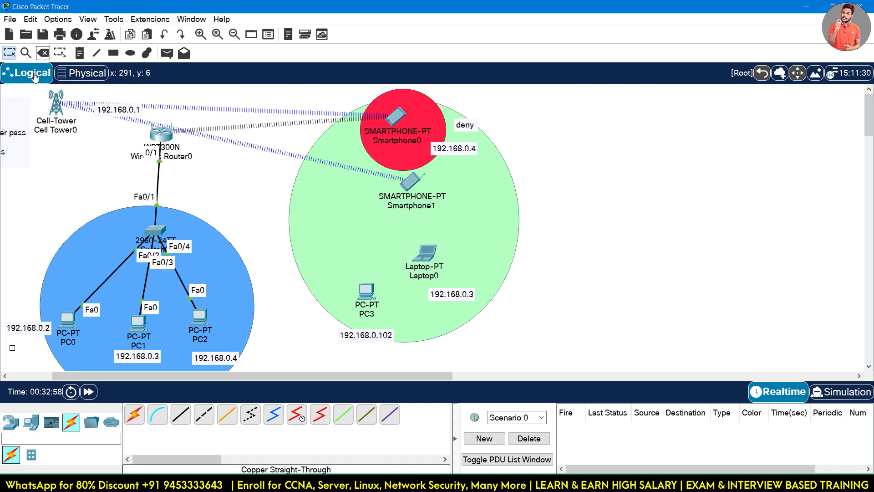
pyautogui.click(54, 97)
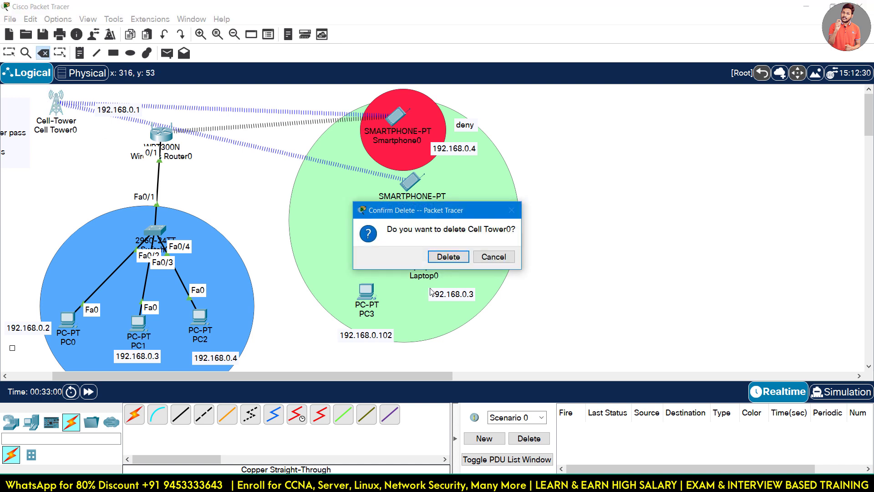
pyautogui.click(449, 259)
pyautogui.click(806, 7)
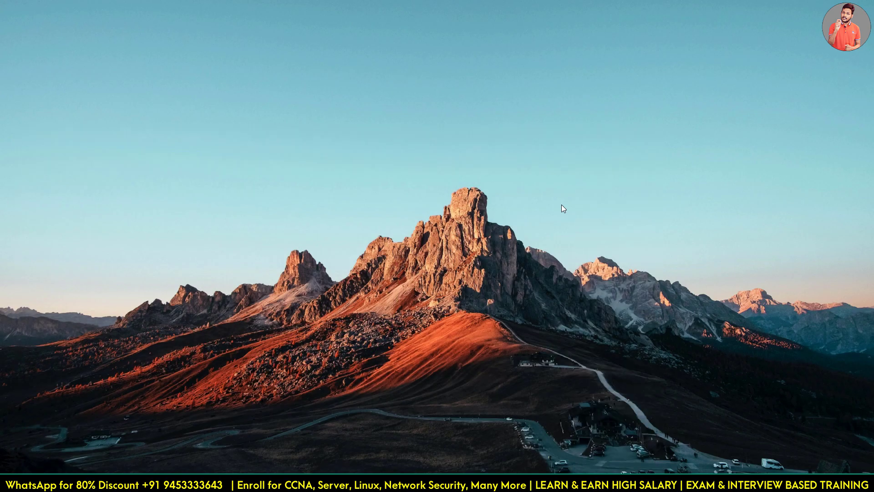